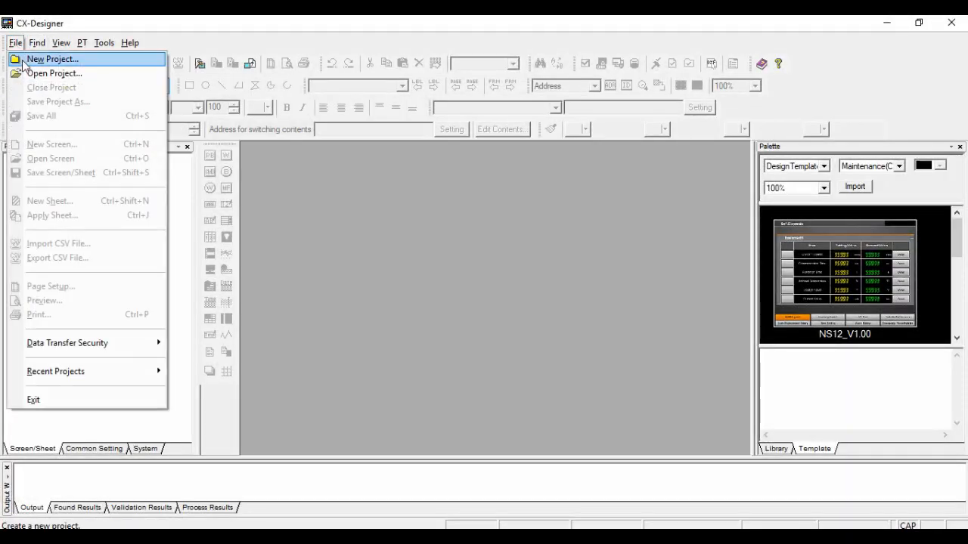
Create a new project titled MANAJEMEN JARINGAN with the file name KONTROL_HEATER_DAN_WATER_LEVEL_BATHTUB
click(36, 56)
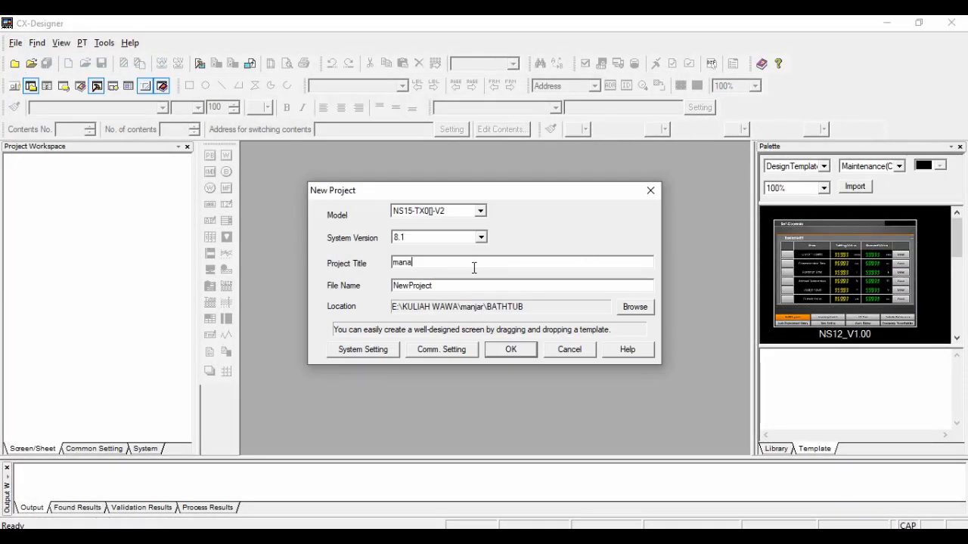
text(MANAJEMEN JARINGAN)
key(Tab)
key(BackSpace)
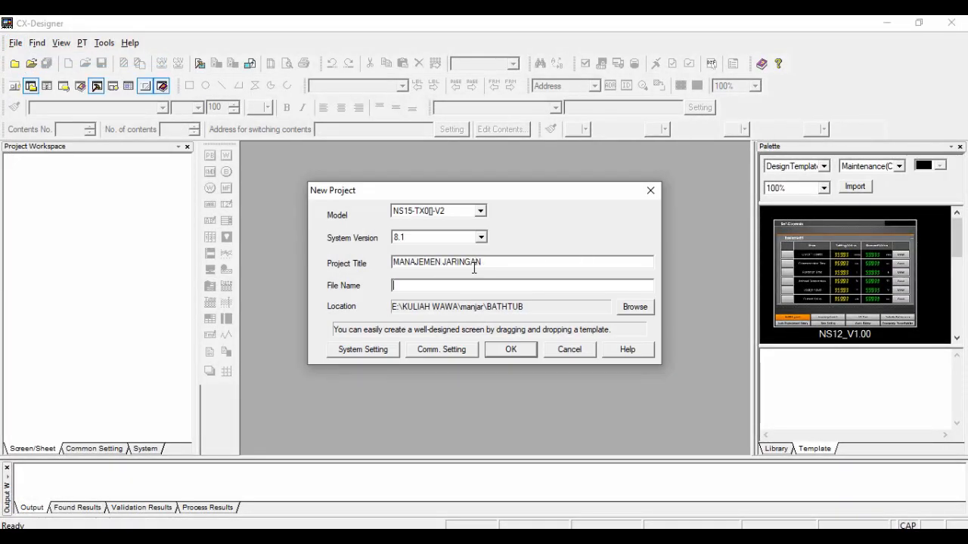
text(KONTROL_BATHTU)
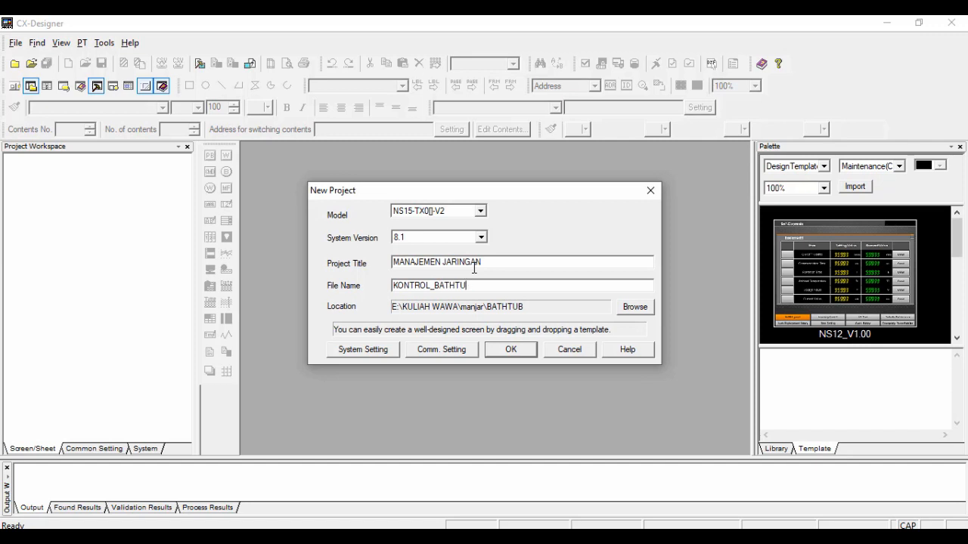
text(EATER_DAN_WATER_LEVEL_)
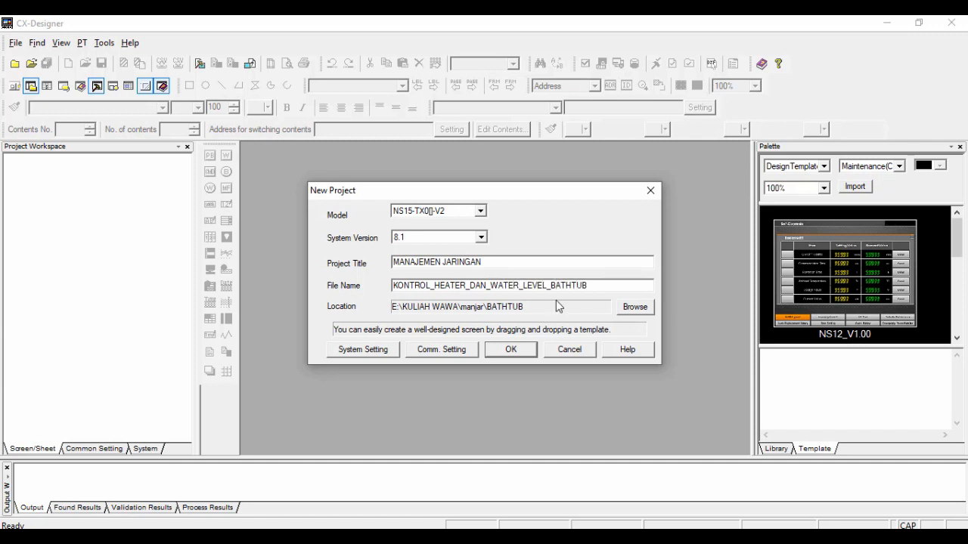
click(511, 350)
Add a new screen numbered 0 with the title OVERVIEW
click(461, 318)
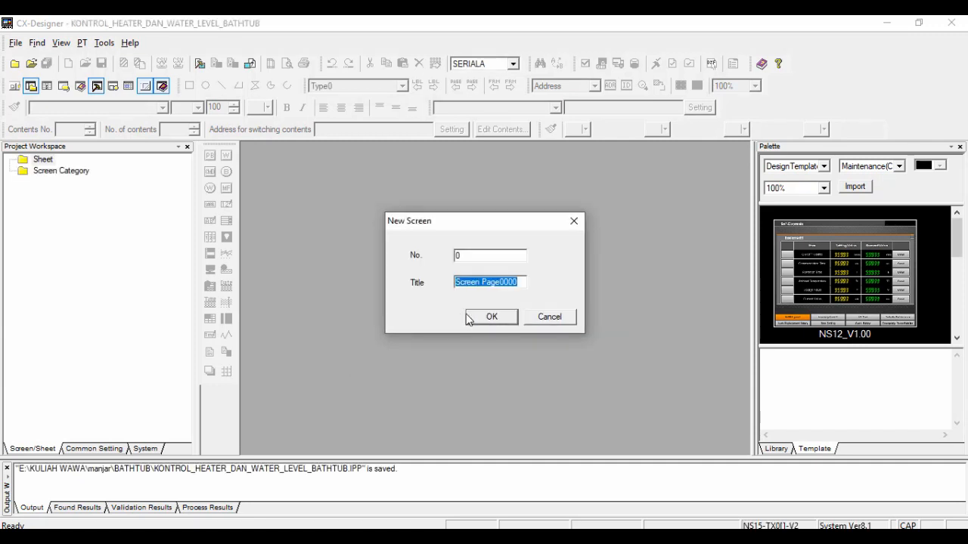
text(OVERVIEW)
click(484, 319)
Draw a rectangle from about X 8, Y 10 to X 651, Y 404 on the OVERVIEW screen with a teal line colour
click(190, 85)
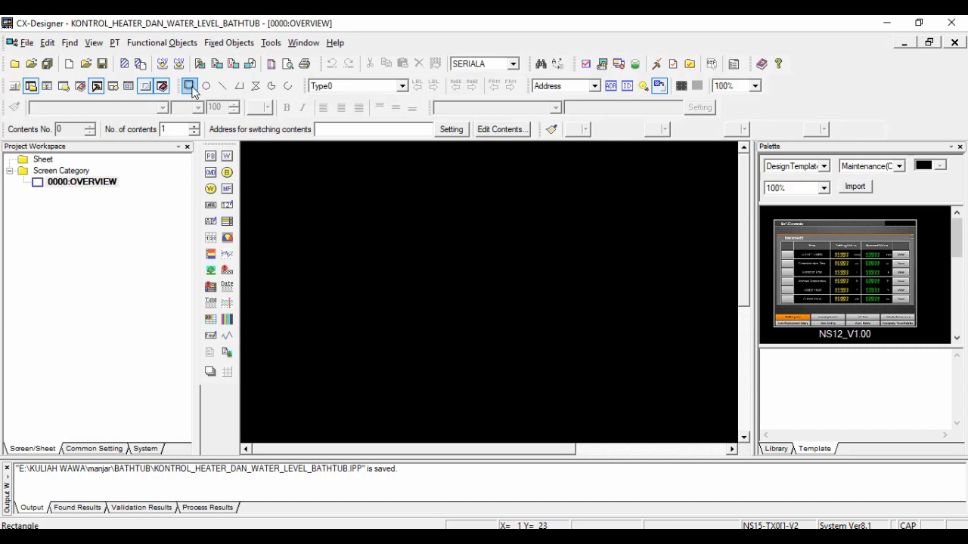
drag(246, 149, 702, 428)
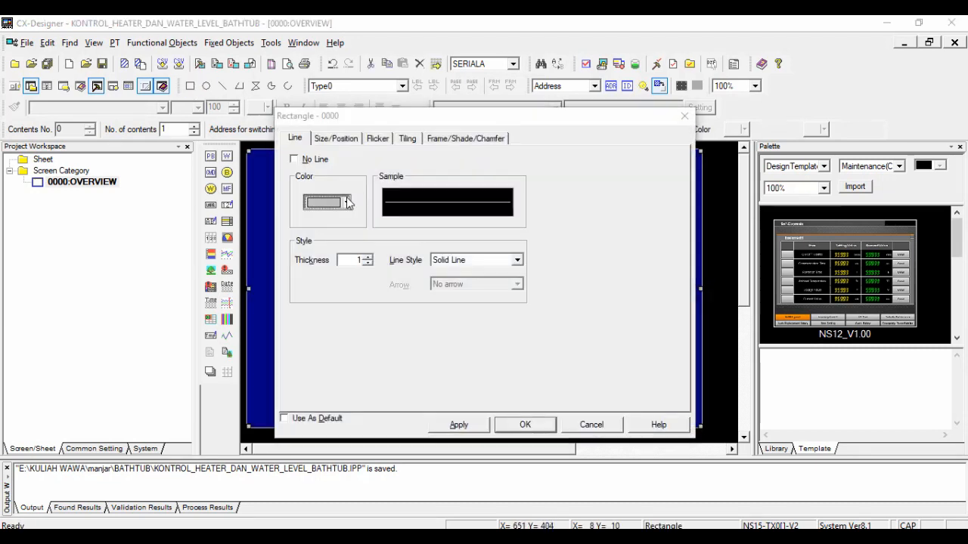
click(325, 198)
Set the rectangle's size to 975 by 619 dots and its position to X 20, Y 23
click(323, 139)
key(Tab)
text(975)
key(Tab)
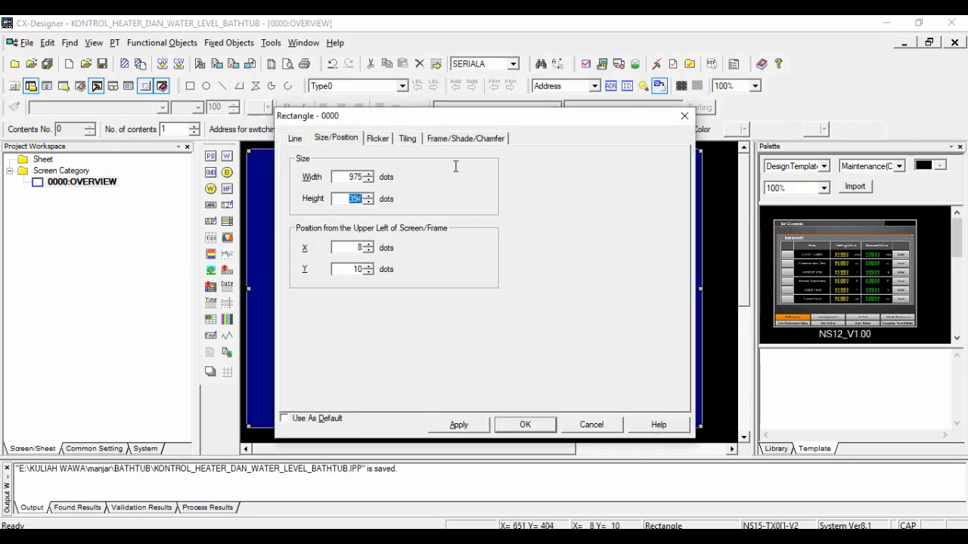
text(619)
key(Tab)
text(20)
key(Tab)
text(23)
Set the rectangle's tiling colour to teal and apply its properties
click(382, 139)
click(405, 139)
click(344, 204)
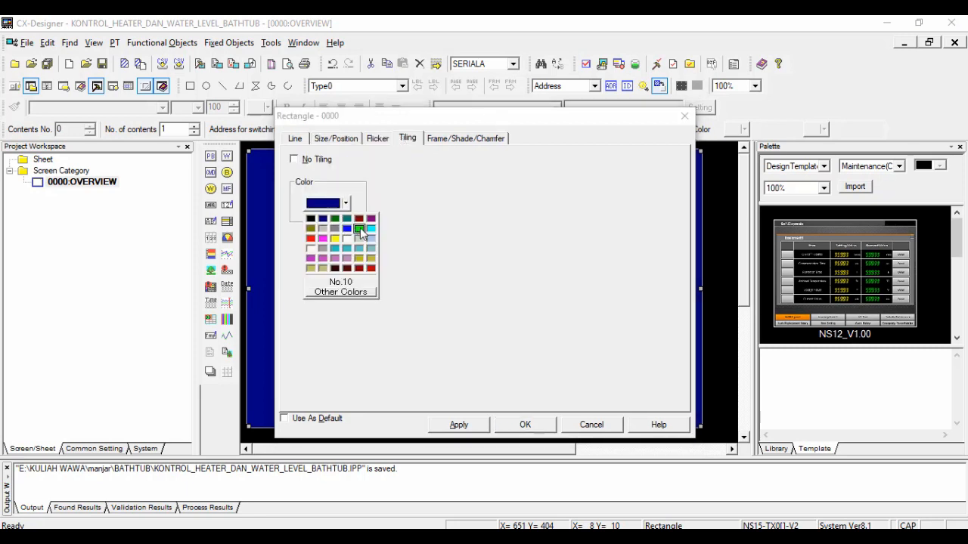
click(360, 229)
click(525, 424)
Place a label at about X 41, Y 42 on the teal rectangle with the text MONITORING BATHTUB ROOM
click(754, 85)
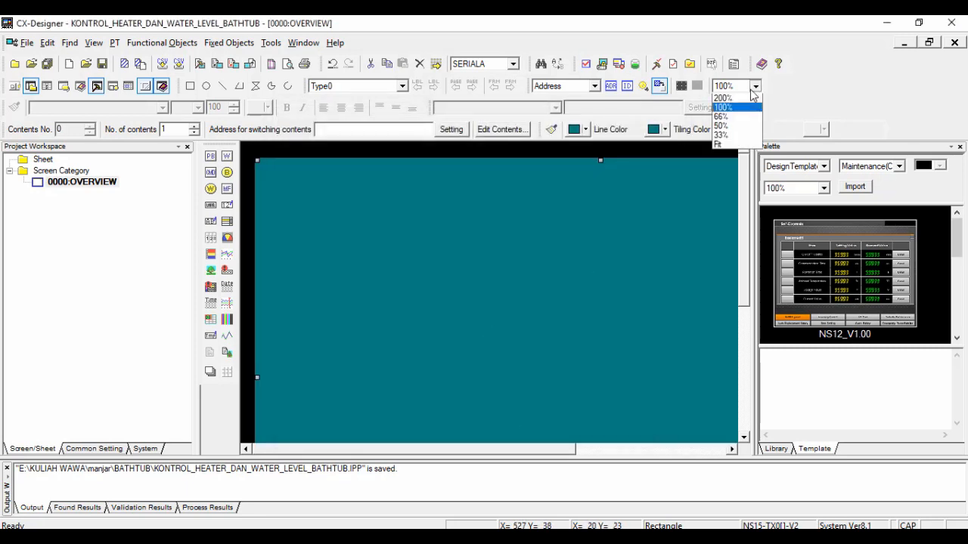
click(721, 141)
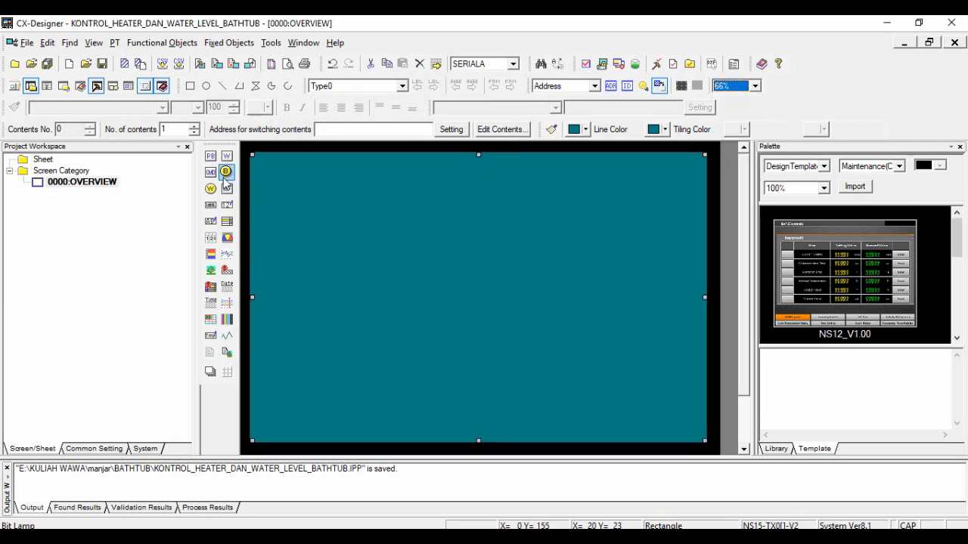
click(211, 205)
drag(266, 176, 353, 189)
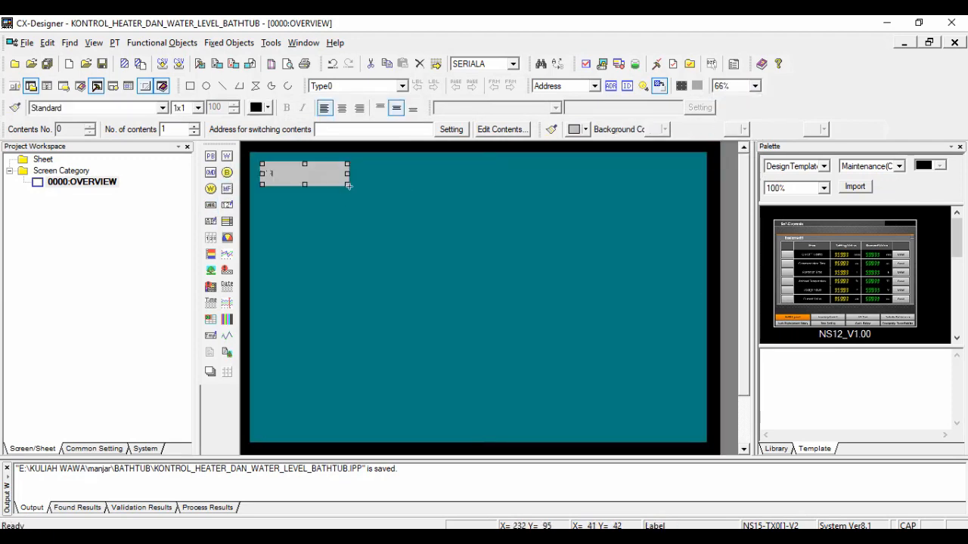
click(379, 88)
text(MONI)
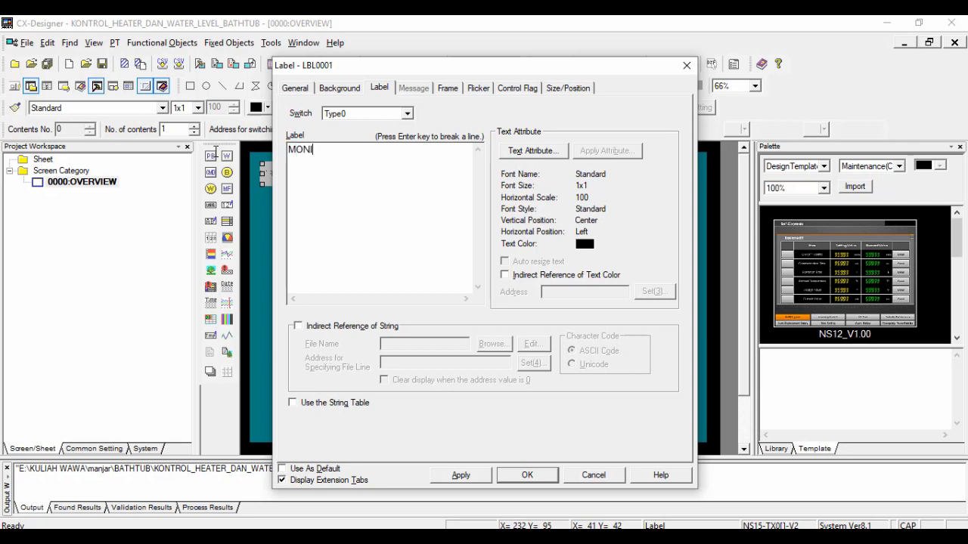
text(TORING BATHTUB)
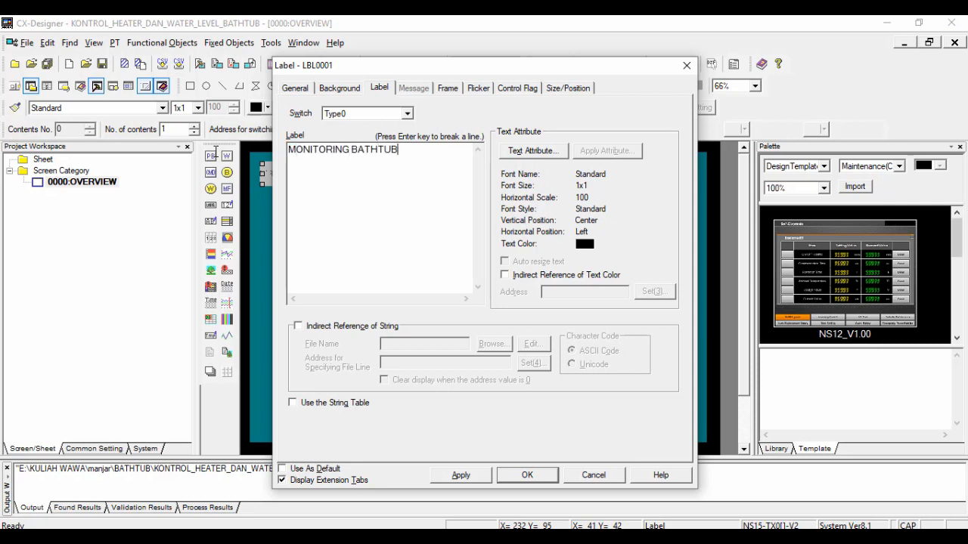
text( ROOM)
Set the MONITORING BATHTUB ROOM label's size to 432 by 64 dots and its position to X 39, Y 38
click(568, 89)
key(Tab)
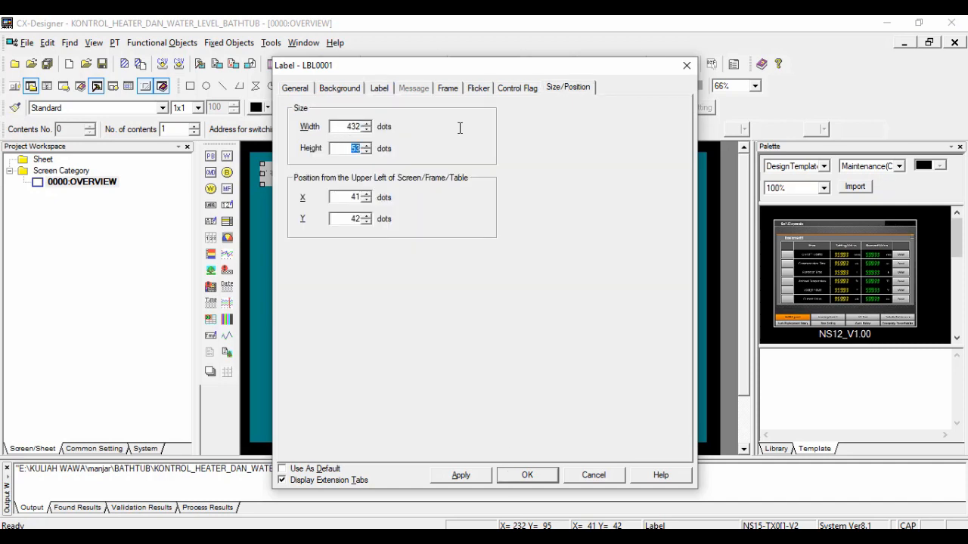
text(39)
key(Tab)
text(38)
key(Tab)
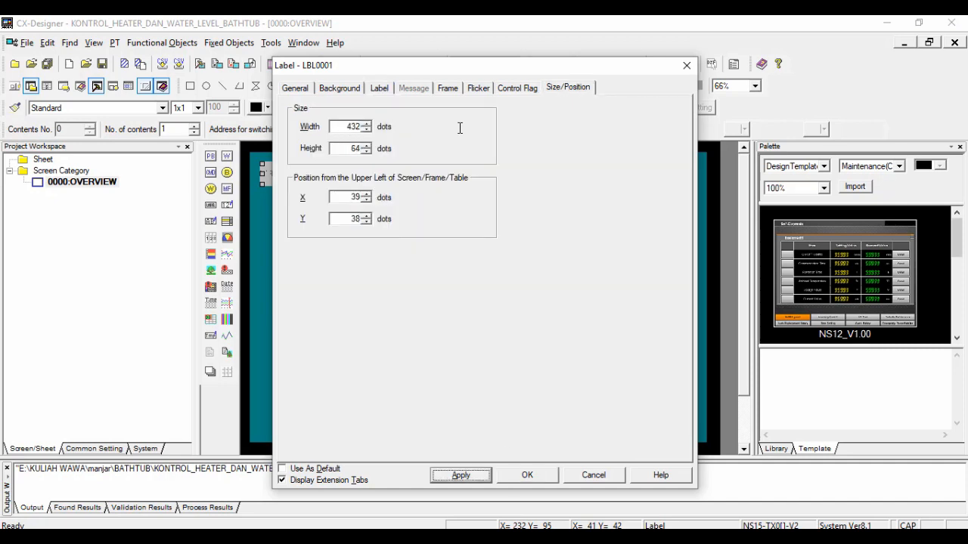
key(Return)
Give the MONITORING BATHTUB ROOM label a teal No.3 background and the MDJpn PGothic font at size 18
click(585, 129)
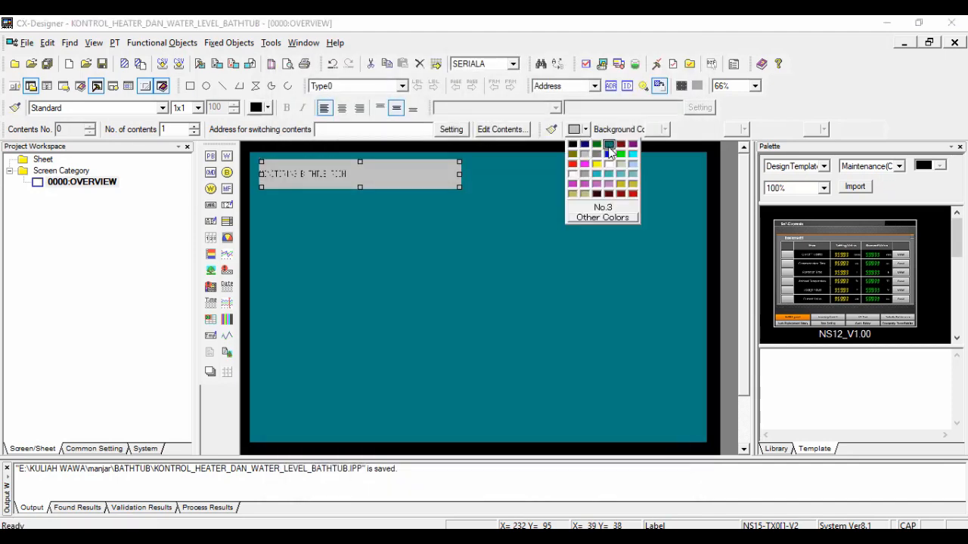
click(608, 152)
click(163, 109)
scroll(165, 110, up, 17)
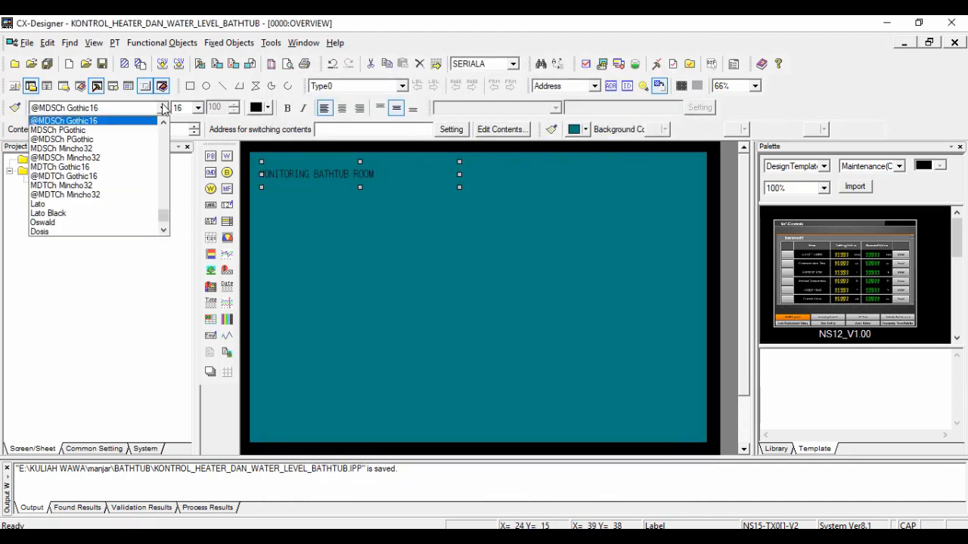
scroll(163, 109, up, 5)
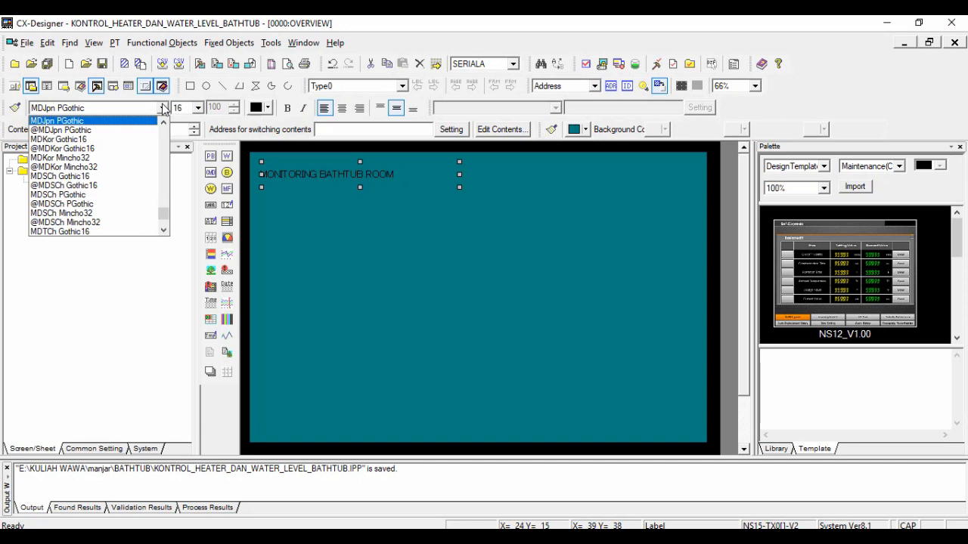
click(145, 123)
click(198, 108)
click(186, 158)
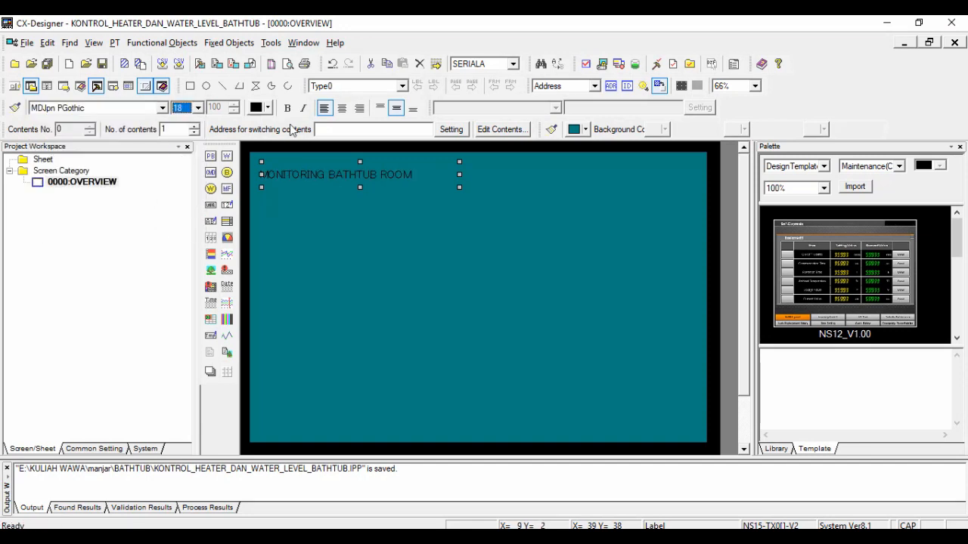
Make the MONITORING BATHTUB ROOM label's text white and bold
click(267, 108)
click(279, 154)
click(292, 105)
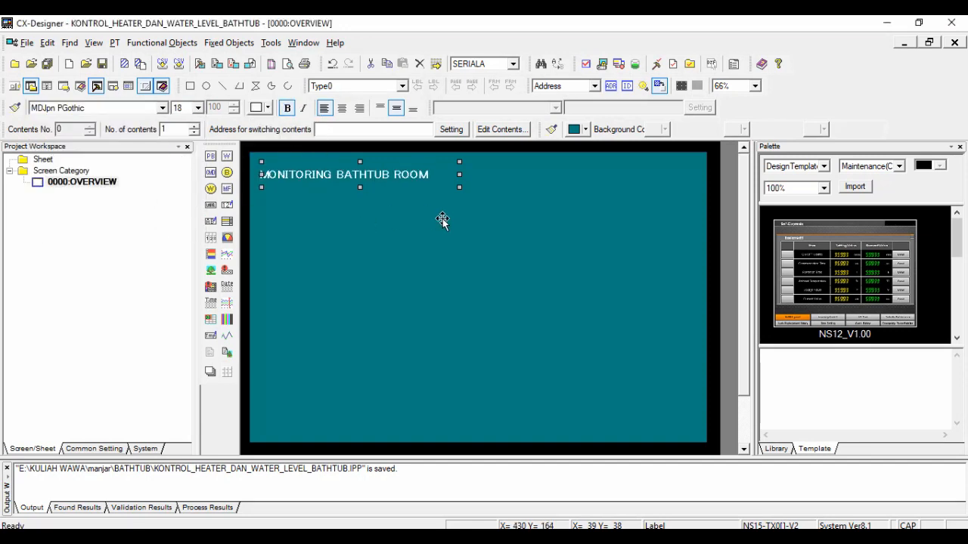
Place a second label below the title at about X 68, Y 123 with the text HOTEL HUNIAN
click(211, 205)
drag(275, 201, 373, 233)
double_click(372, 232)
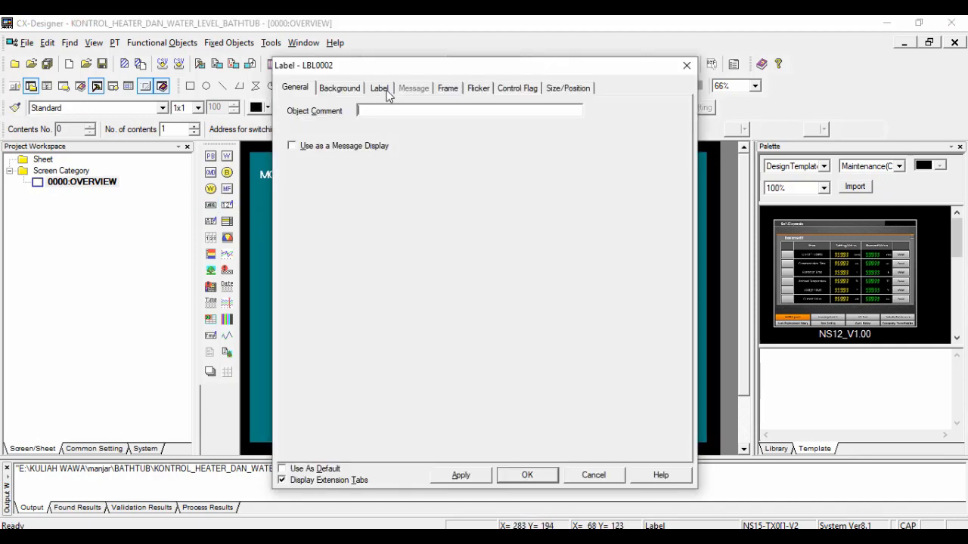
click(386, 90)
drag(339, 154, 141, 171)
text(HOTEL HUNIAN)
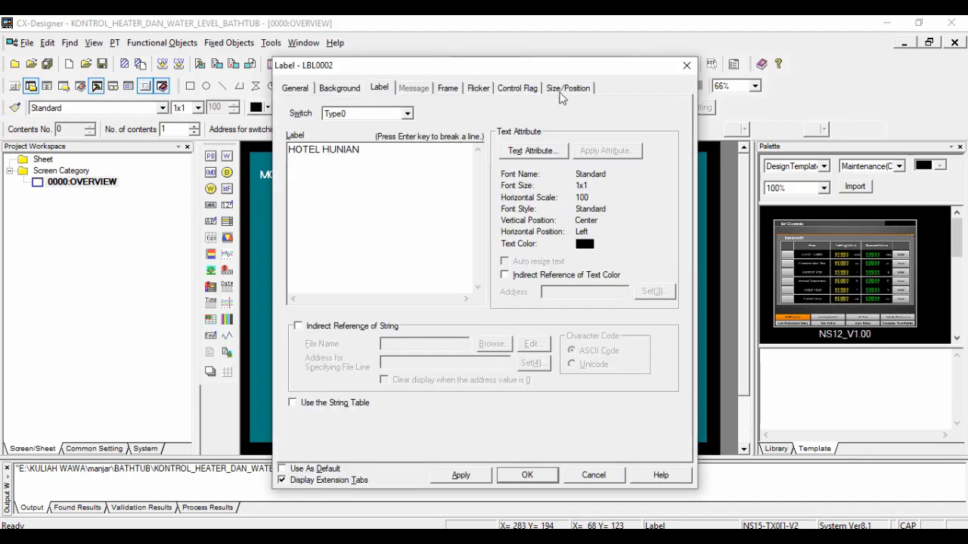
Set the HOTEL HUNIAN label to 248 by 64 dots at X 34, Y 81 with background colour No.3
click(563, 88)
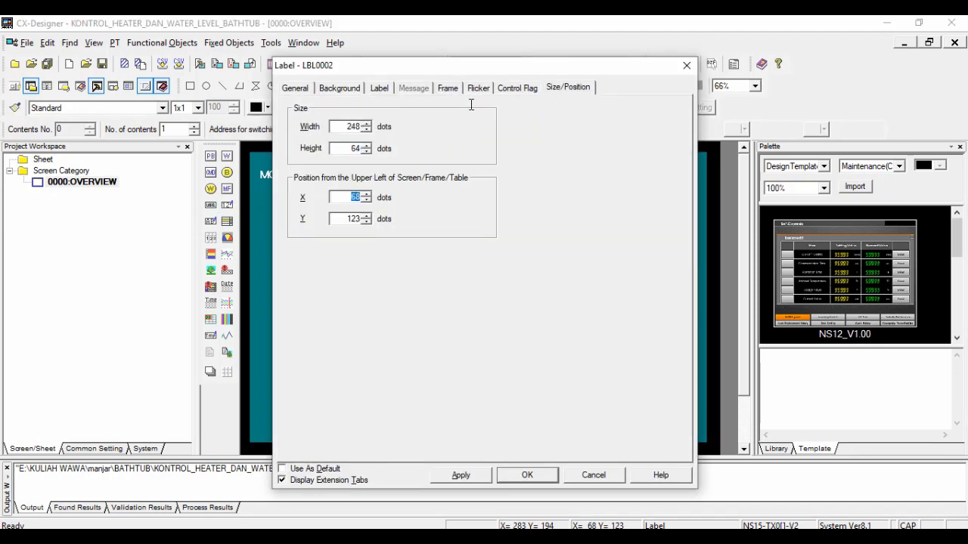
click(380, 87)
click(340, 88)
click(356, 132)
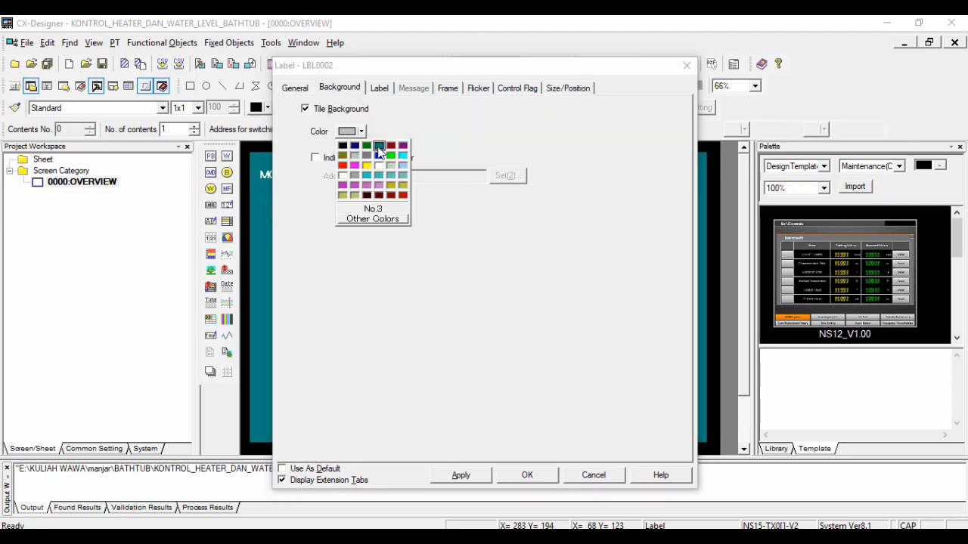
click(379, 146)
click(518, 88)
click(447, 88)
click(380, 87)
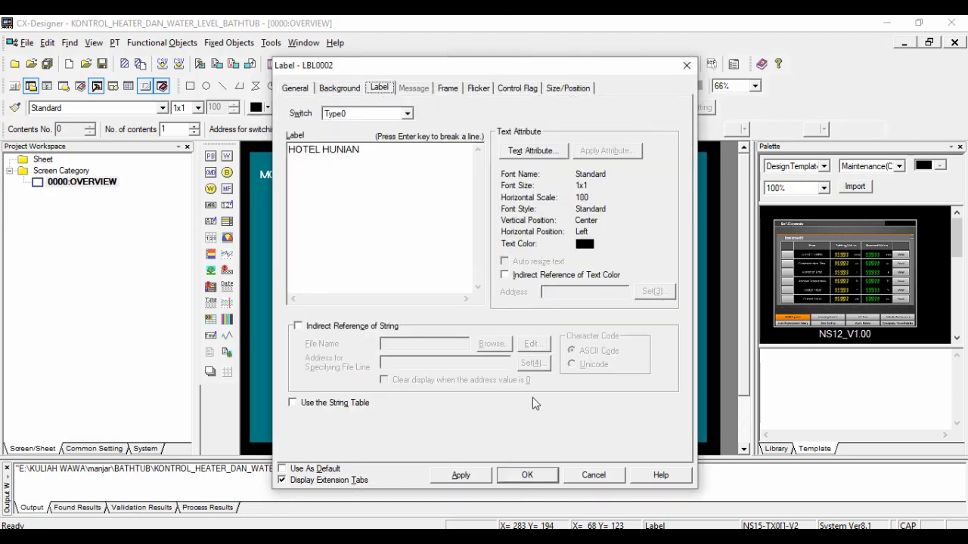
click(527, 475)
Set the HOTEL HUNIAN label's position to X 30, Y 81
double_click(320, 201)
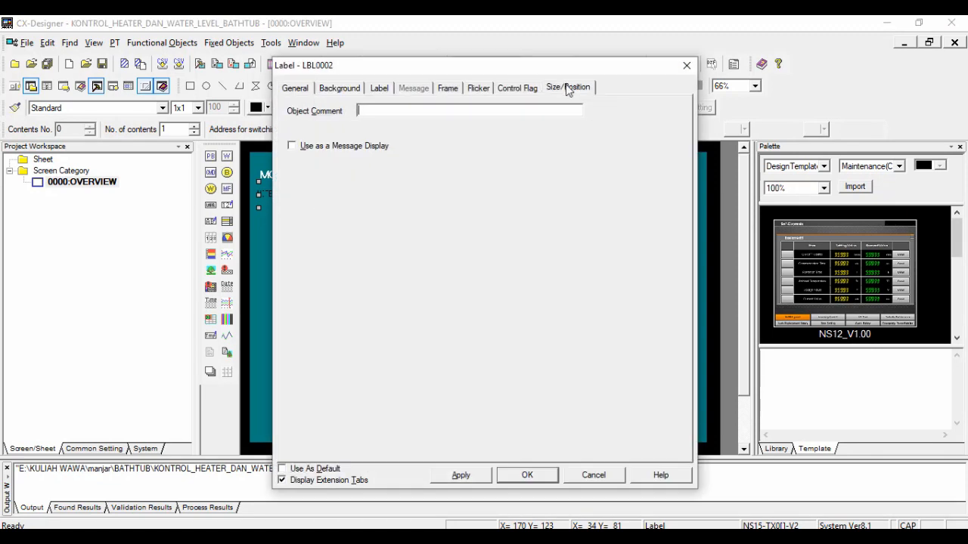
click(568, 88)
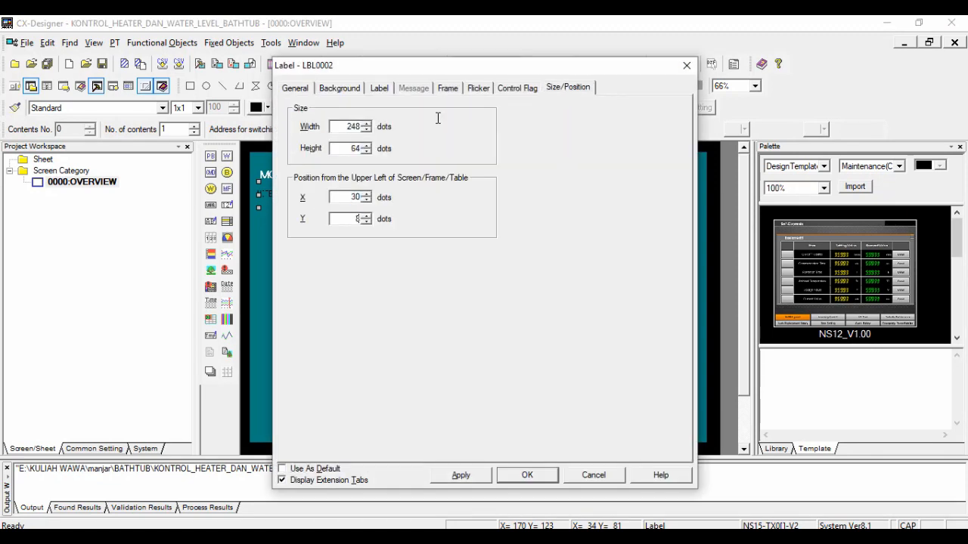
text(81)
key(Return)
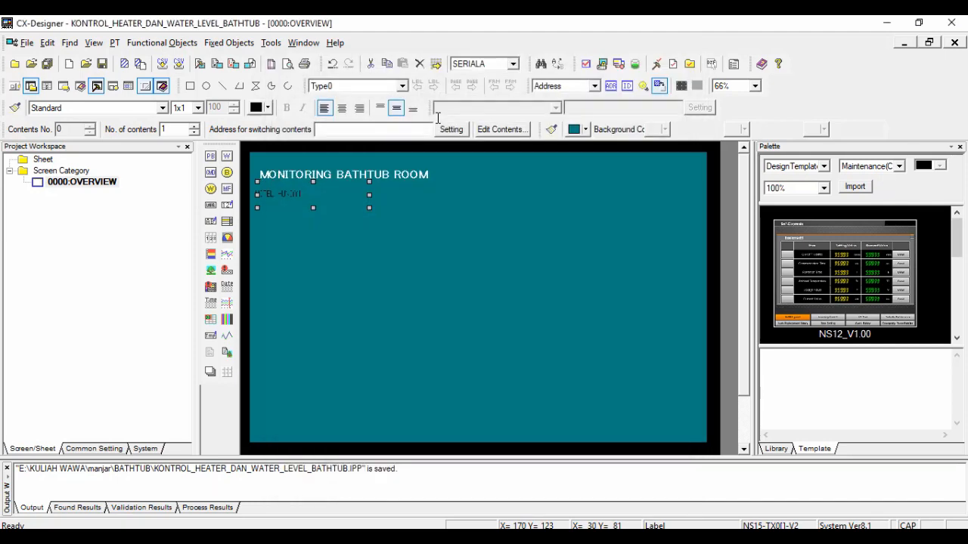
Set the HOTEL HUNIAN label's font to MDJpn PGothic at size 18
click(164, 108)
scroll(166, 110, up, 15)
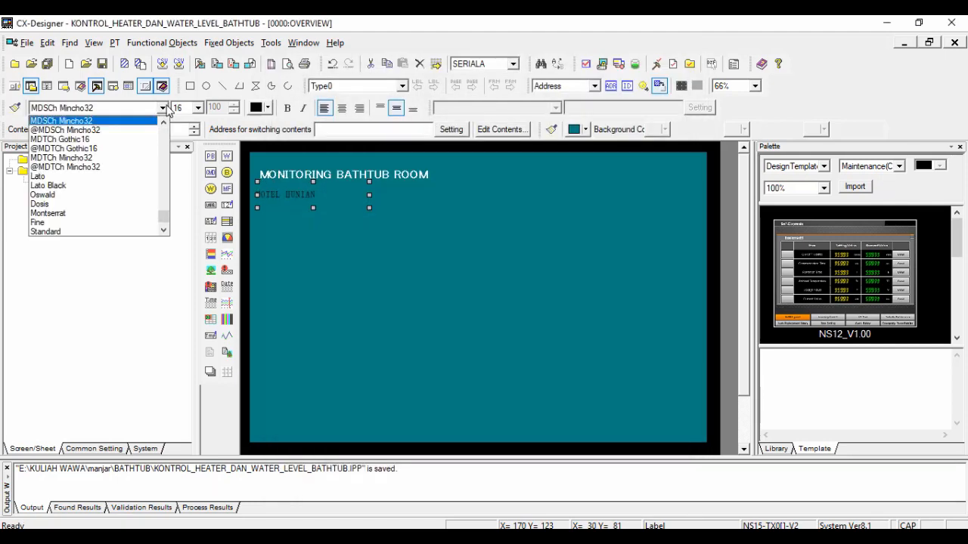
scroll(168, 111, up, 3)
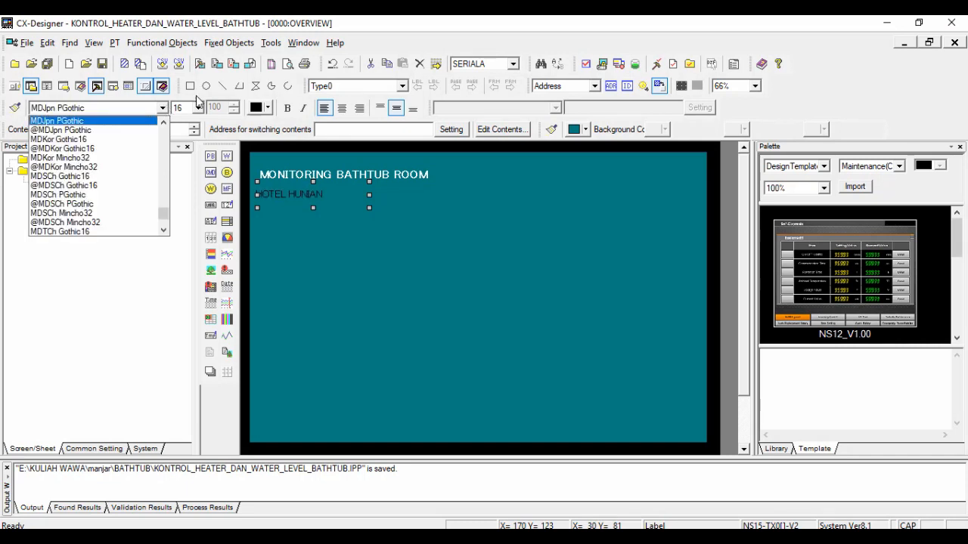
click(198, 109)
click(177, 140)
Make the HOTEL HUNIAN label's text white, bold and horizontally centred
click(266, 108)
click(291, 143)
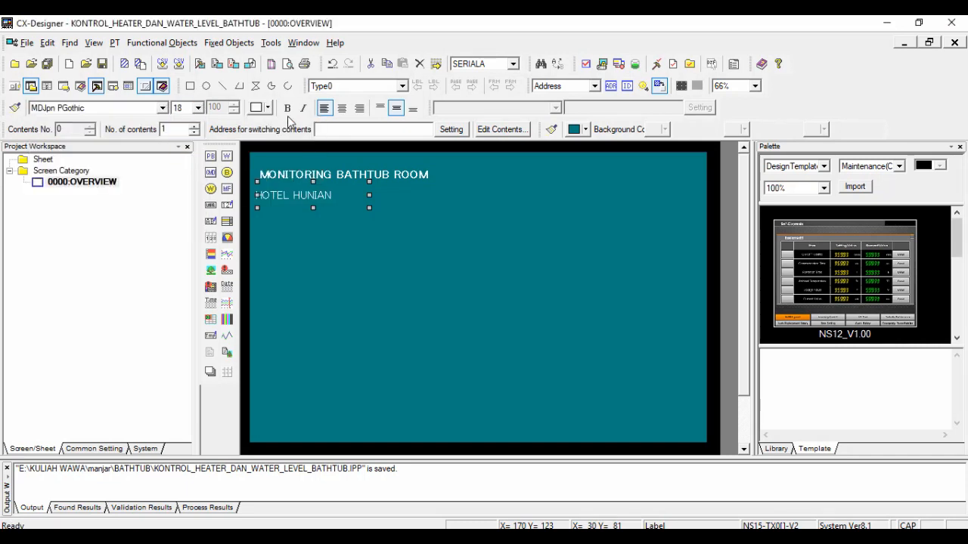
click(288, 108)
click(342, 109)
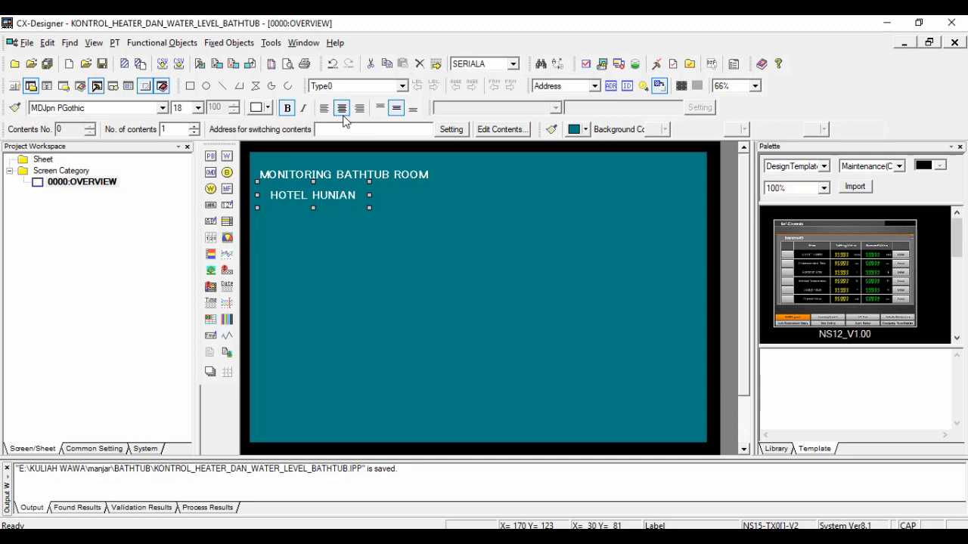
Centre the MONITORING BATHTUB ROOM label's text and nudge the label left to X 27 so both title lines align
click(313, 174)
click(343, 109)
key(Left)
key(Left)
key(Left)
key(Left)
key(Left)
key(Left)
key(Left)
key(Left)
key(Left)
key(Left)
key(Left)
key(Left)
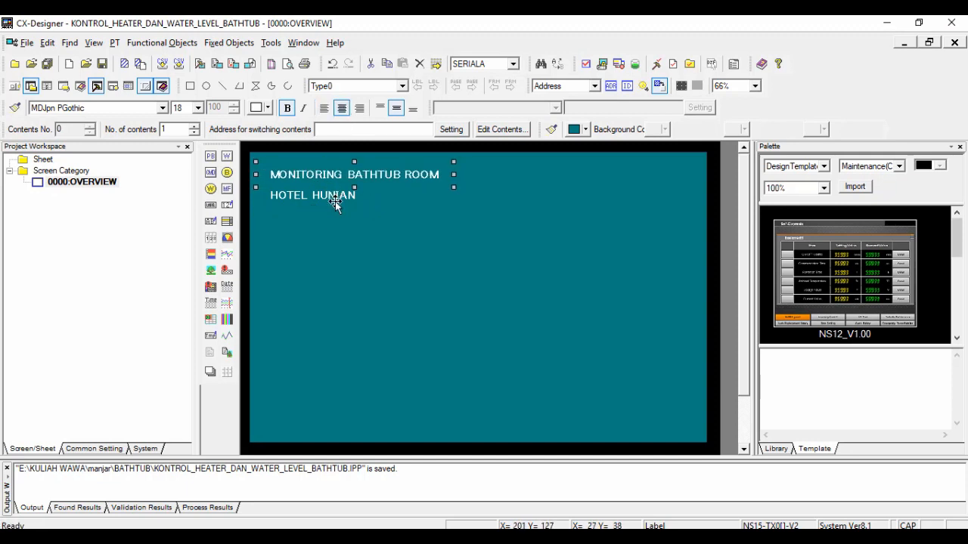
Draw a rectangle about 218 by 116 dots on the teal background below the HOTEL HUNIAN label
click(334, 246)
click(189, 85)
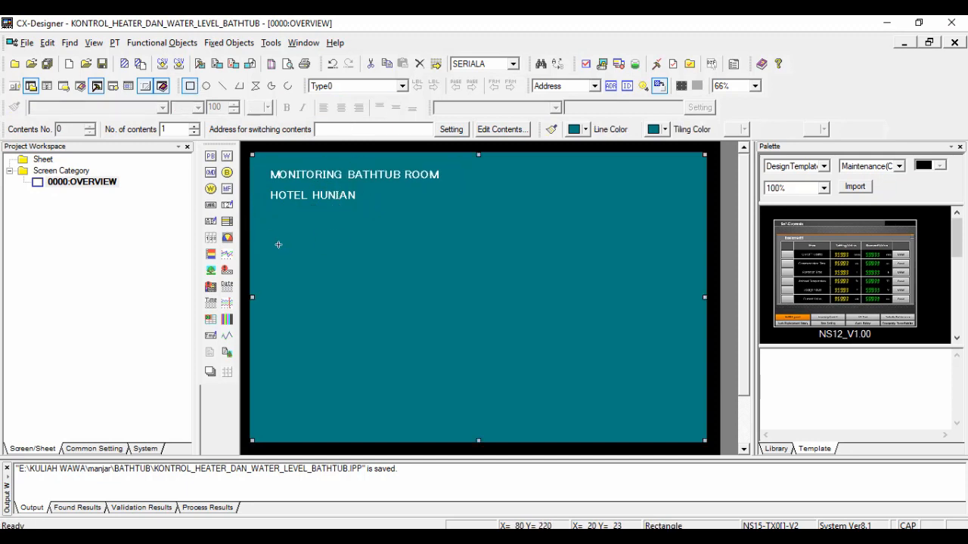
drag(277, 243, 381, 298)
Set the rectangle's width to 205 and height to 134 dots, positioned at X 78, Y 289
click(339, 138)
key(Tab)
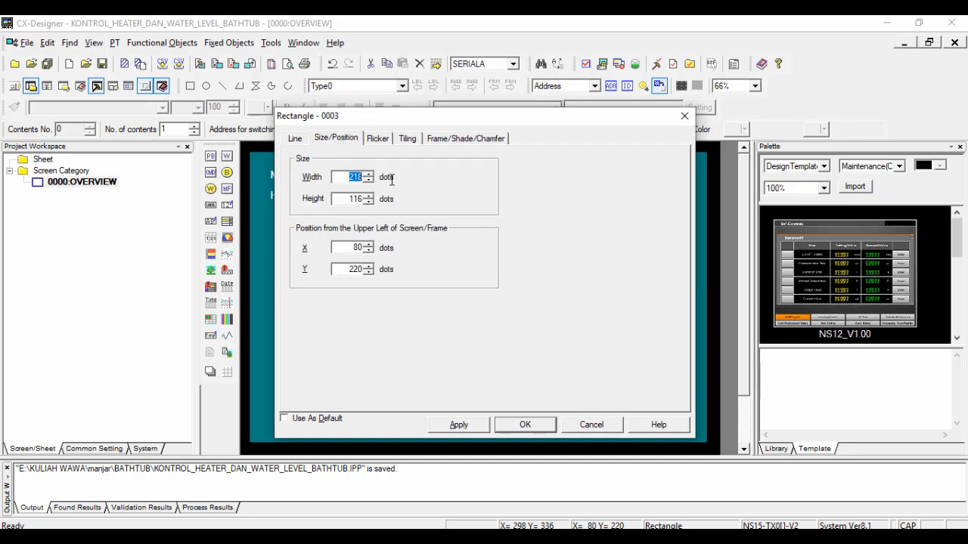
text(205)
key(Tab)
text(134)
key(Tab)
text(78)
key(Tab)
Give the rectangle a solid black outline with a thickness of 5
click(297, 139)
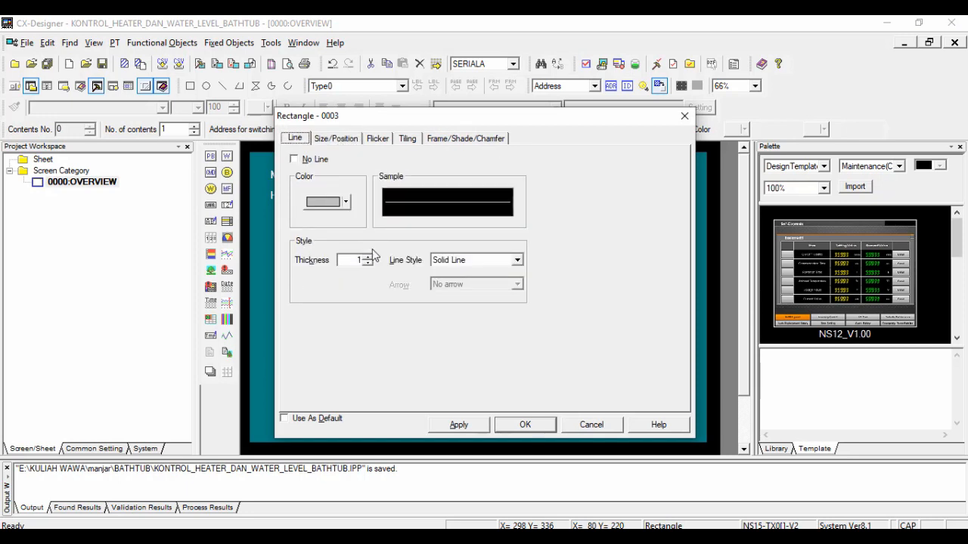
click(369, 257)
click(368, 257)
click(368, 257)
click(368, 258)
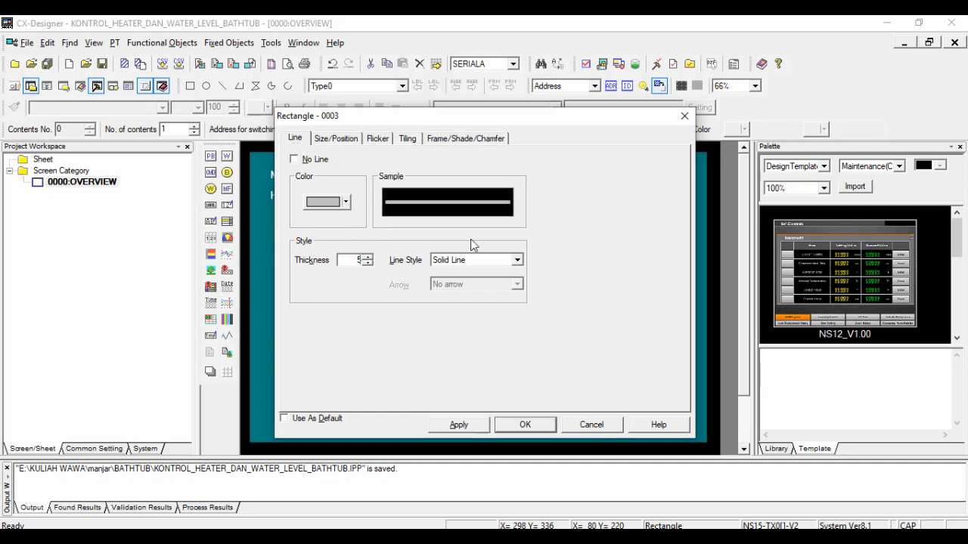
click(345, 202)
click(310, 218)
Fill the rectangle with light grey to form the monitor screen
click(408, 139)
click(345, 203)
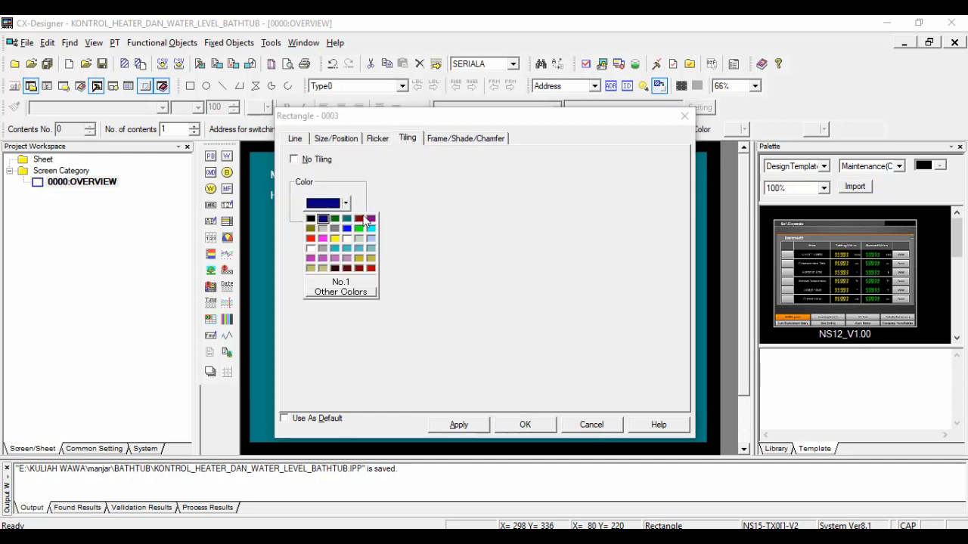
click(322, 228)
click(524, 424)
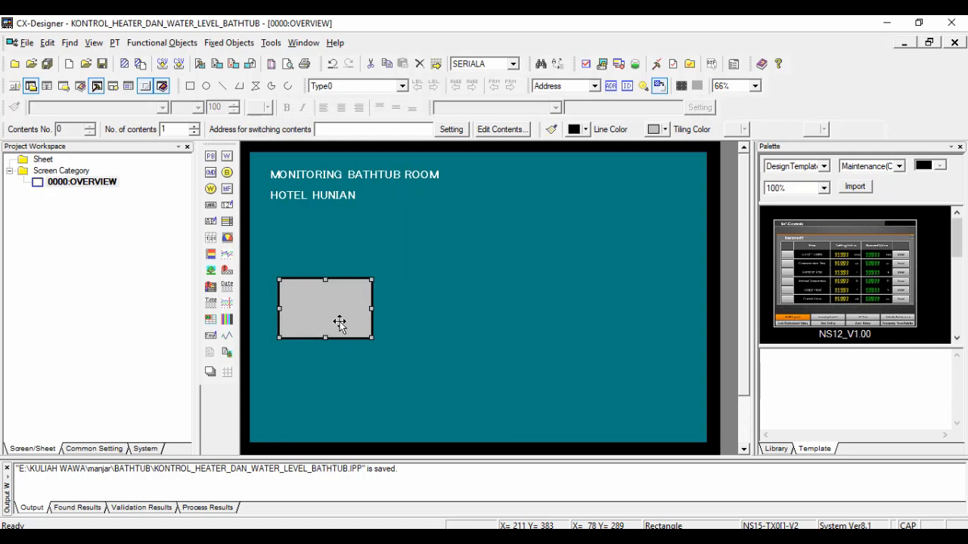
Draw a small stand rectangle about 50 by 18 dots under the monitor and set its width to 27
click(190, 85)
drag(316, 340, 341, 349)
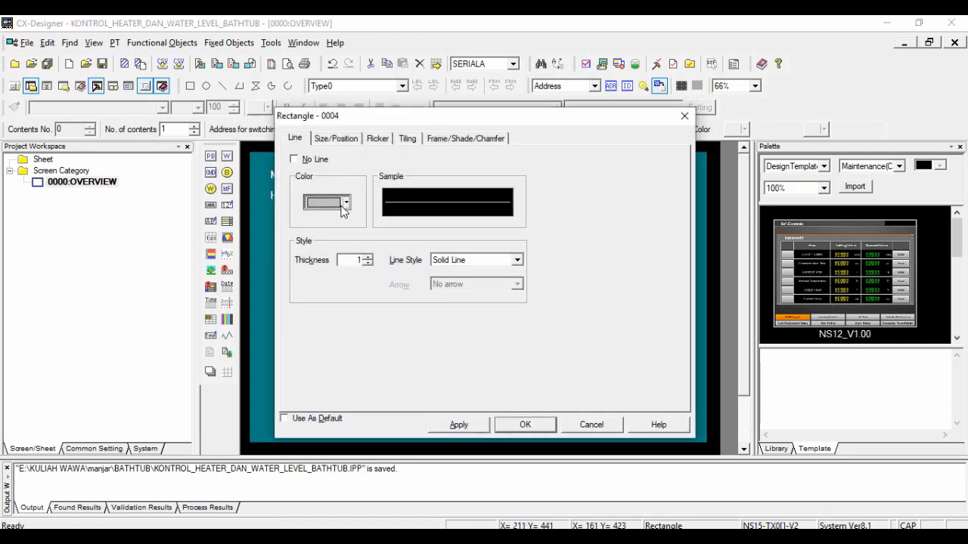
click(325, 139)
key(Tab)
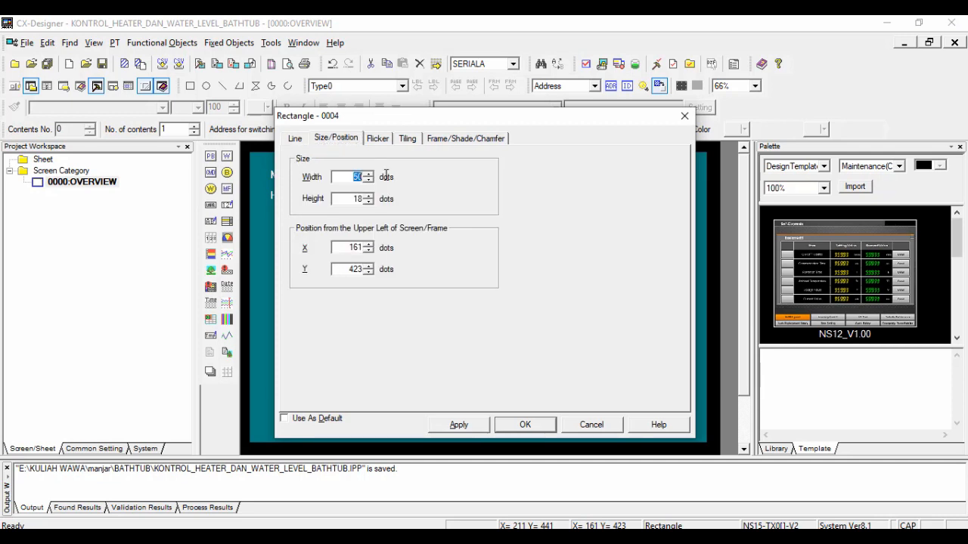
text(27)
key(Tab)
Fill the small stand rectangle under the monitor with black
click(376, 142)
click(408, 141)
click(345, 204)
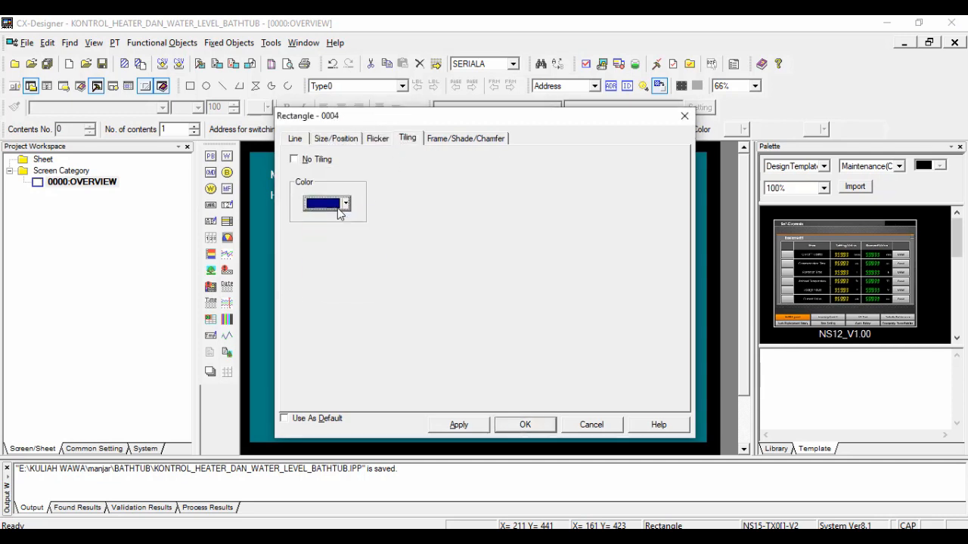
click(310, 218)
click(524, 425)
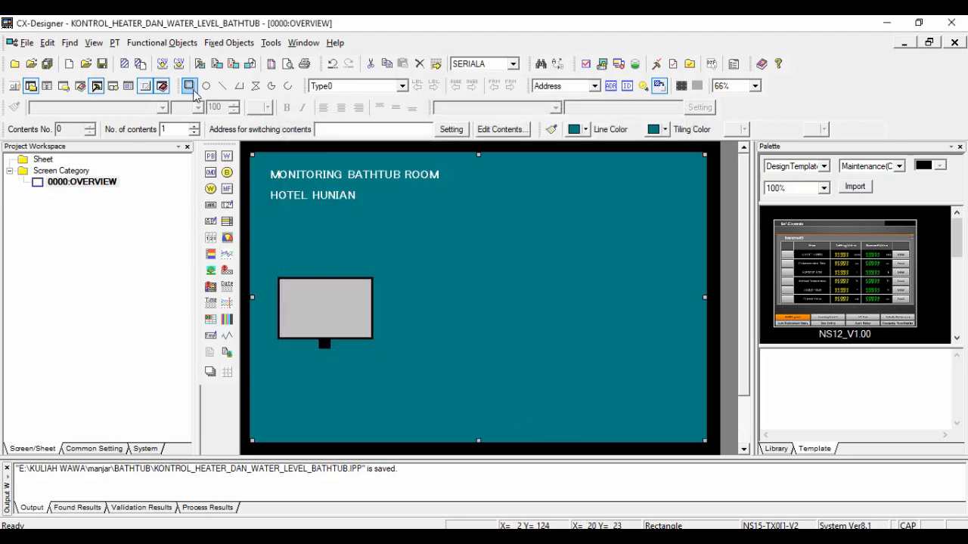
Draw a base rectangle about 78 by 22 dots beneath the monitor stand and show its size settings
drag(310, 347, 341, 356)
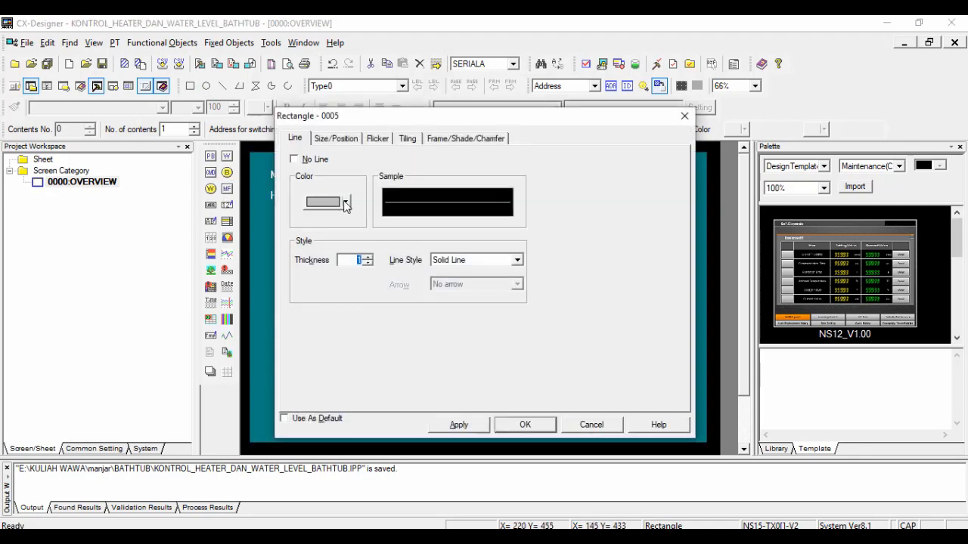
click(335, 139)
key(Tab)
key(Tab)
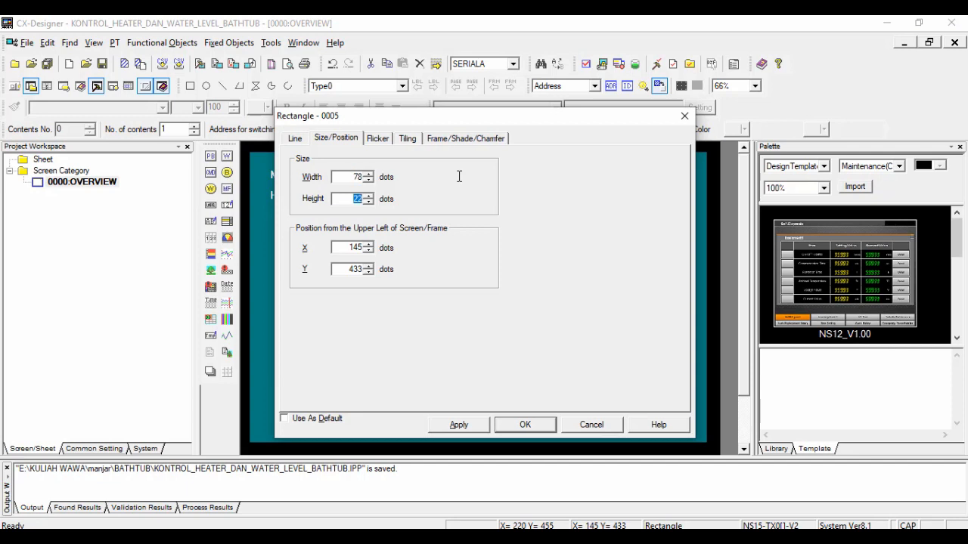
Make the monitor's base 10 dots high at X 140, Y 441, with black line and fill
key(Tab)
text(149)
key(Tab)
click(344, 203)
text(10)
key(Tab)
text(140)
key(Tab)
key(Return)
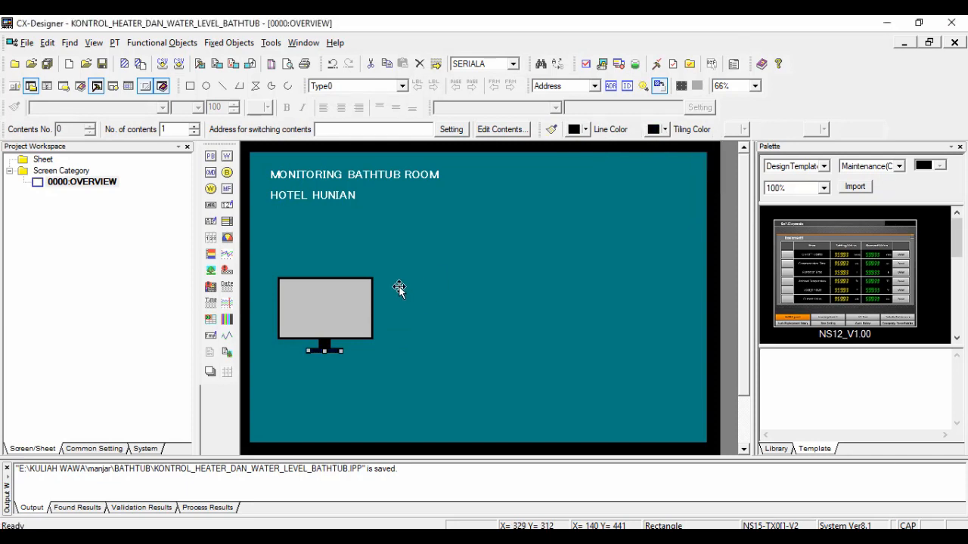
Draw a horizontal line about 164 dots long beside the monitor and set its start X to 297
click(222, 85)
drag(383, 305, 459, 305)
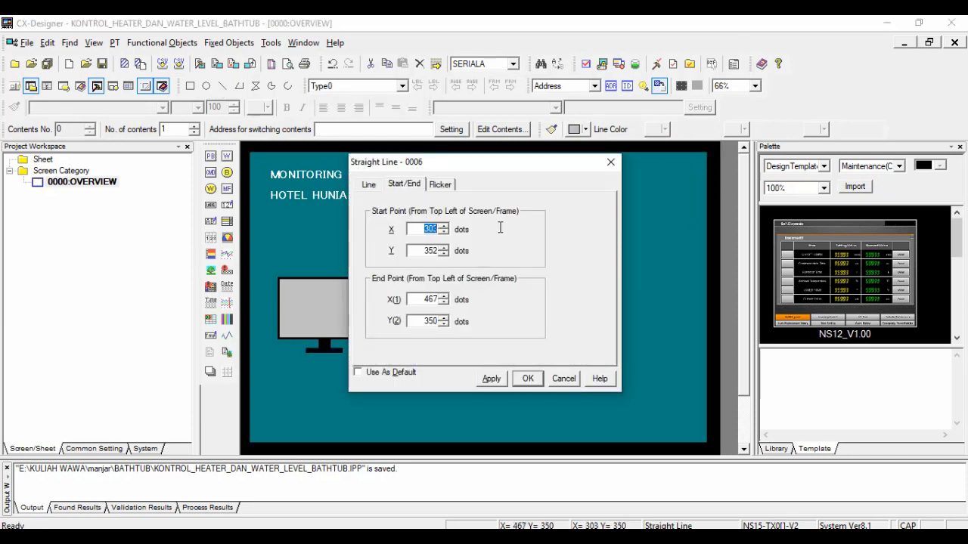
text(297)
Set the horizontal line's thickness to 6 and its colour to black
click(371, 190)
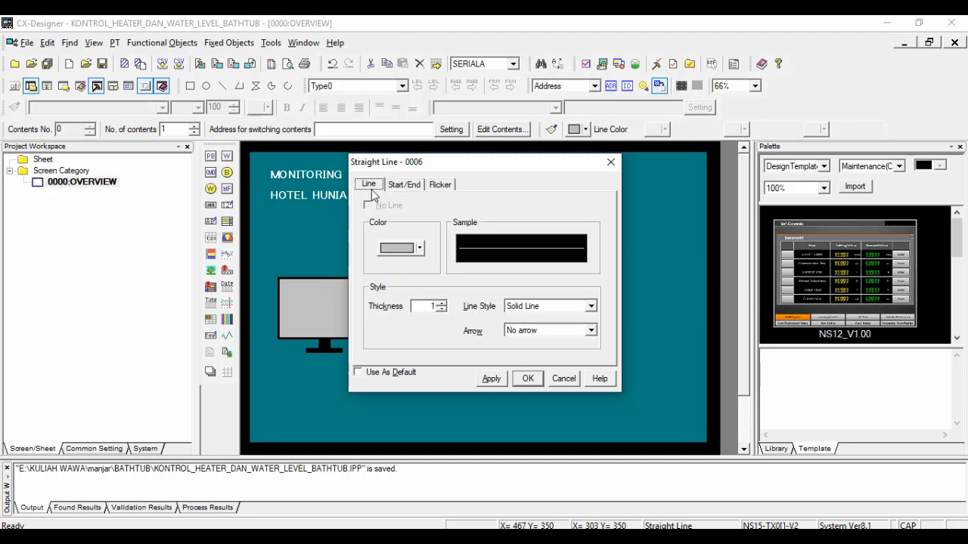
click(442, 303)
click(442, 303)
click(441, 304)
click(442, 303)
click(441, 303)
click(442, 309)
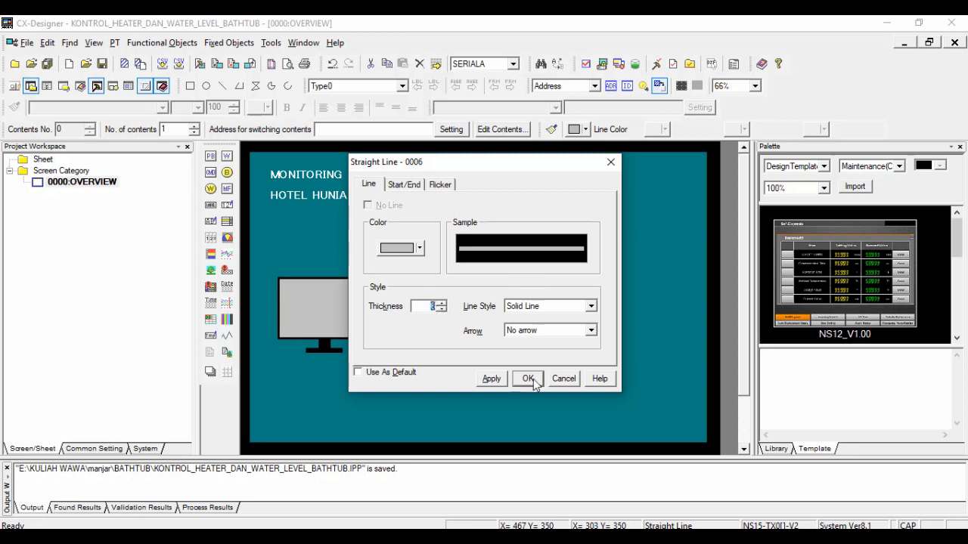
click(532, 379)
click(586, 129)
click(571, 143)
Draw a vertical line about 216 dots long upward from the horizontal line's far end, with thickness 6
click(222, 85)
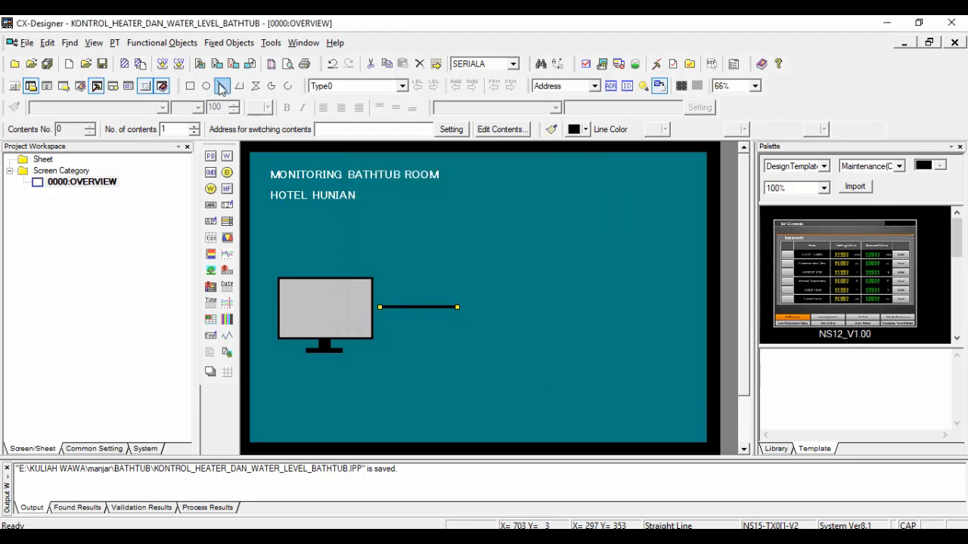
drag(458, 307, 451, 201)
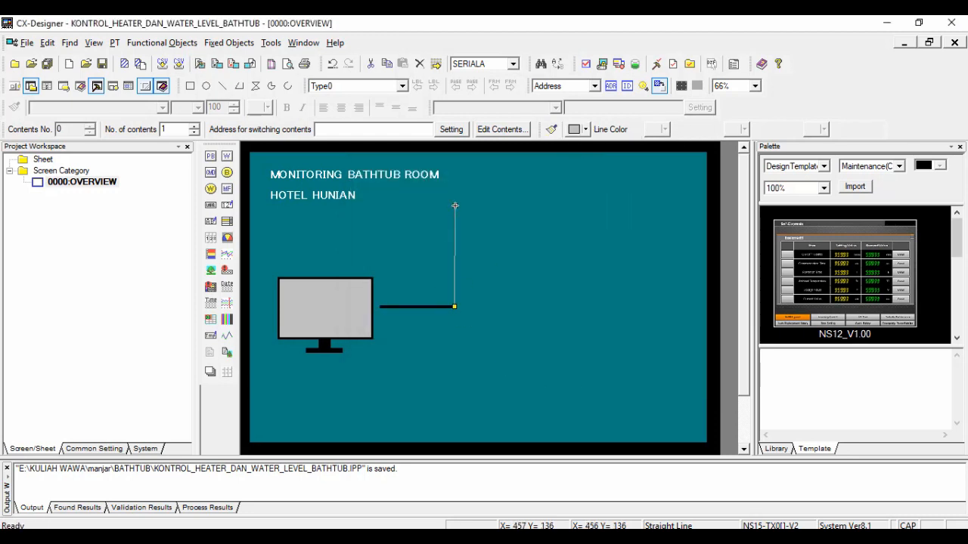
click(441, 303)
click(442, 304)
click(442, 303)
click(441, 303)
click(442, 303)
Adjust the vertical line's start and end coordinates so it extends above and below the horizontal line
click(403, 184)
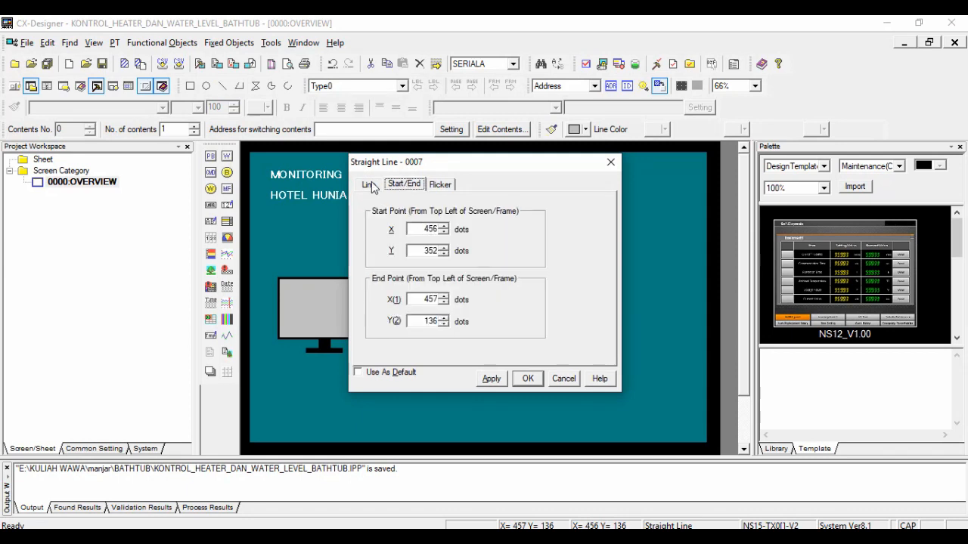
click(368, 185)
click(403, 184)
key(Tab)
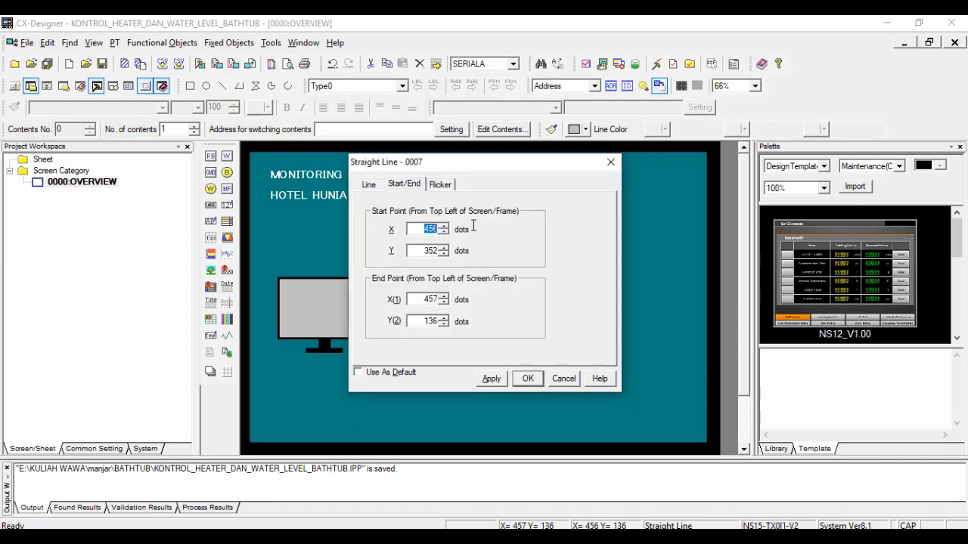
key(Tab)
drag(419, 229, 582, 204)
click(533, 385)
Duplicate the horizontal line and place the copy at the upper end of the vertical line
click(430, 307)
key(ctrl+c)
key(ctrl+v)
drag(431, 310, 498, 219)
Set the upper branch line's start point to X 456, Y 156 and its end X to 621
double_click(497, 218)
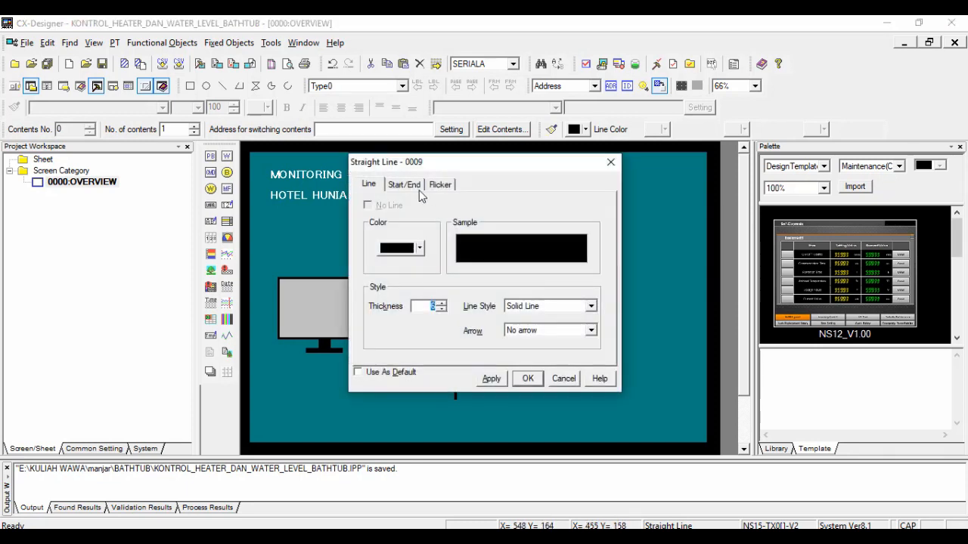
click(404, 184)
drag(423, 229, 480, 228)
text(456)
key(Tab)
text(1)
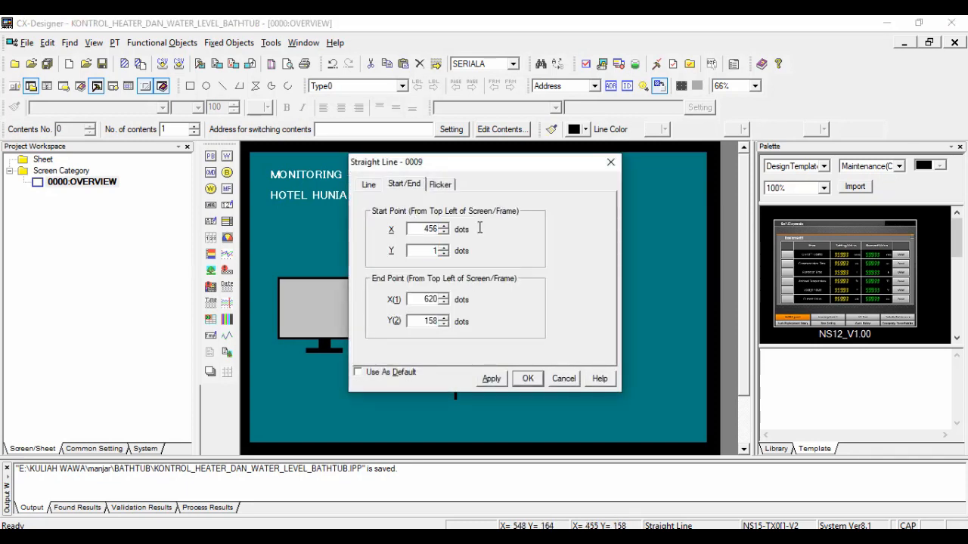
text(56)
key(Tab)
text(621)
key(Tab)
click(528, 379)
Set the next line copy's start point to X 462, Y 353 and end X to 627 as the middle branch
double_click(479, 218)
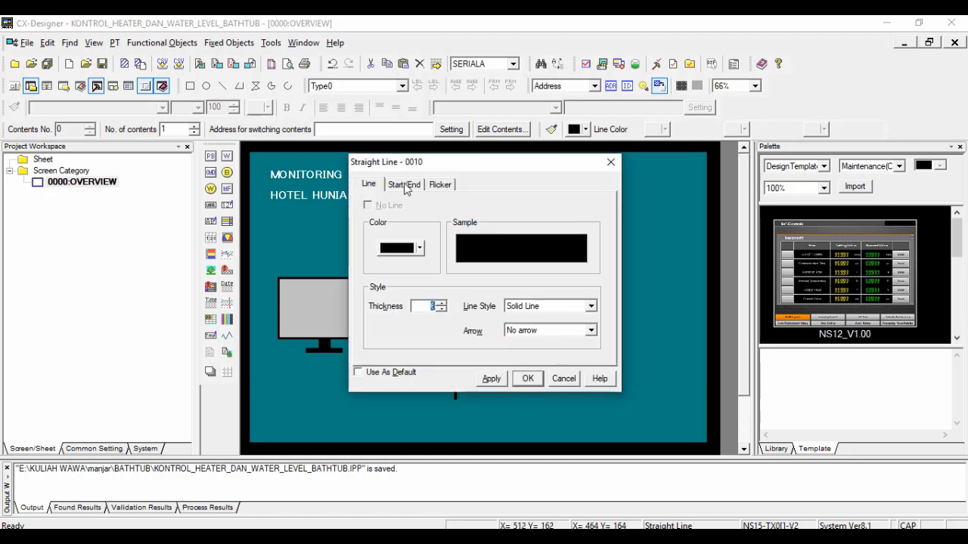
click(407, 188)
drag(421, 228, 466, 235)
text(462)
key(Tab)
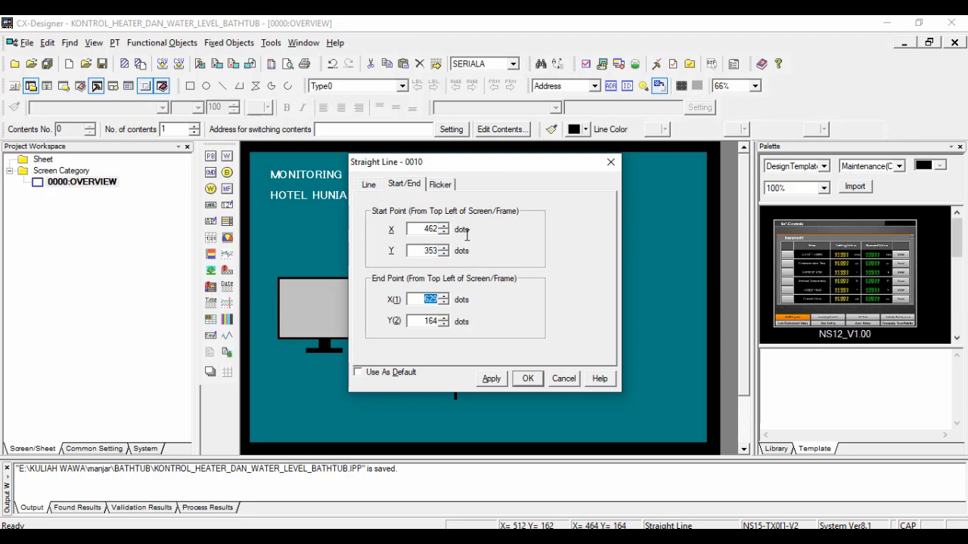
text(627)
key(Tab)
key(Return)
Paste another line copy as the lower branch, running from X 456, Y 550 to X 627, Y 550
key(ctrl+v)
key(Return)
click(406, 185)
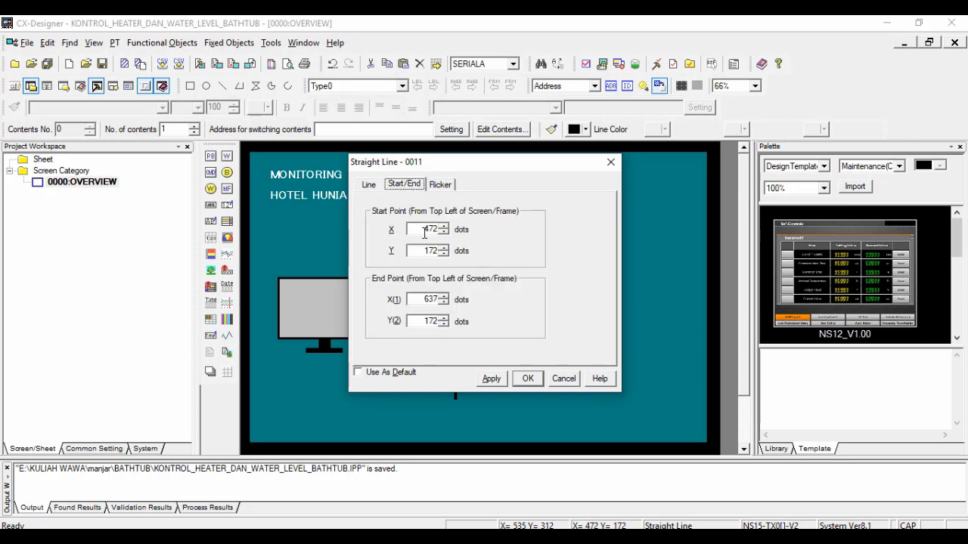
drag(424, 233, 477, 230)
text(456)
key(Tab)
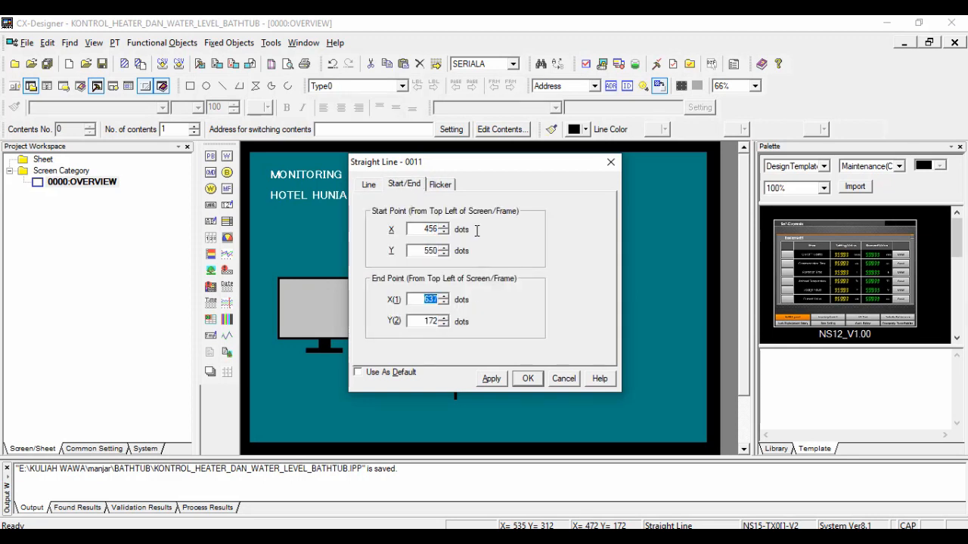
text(627)
key(Tab)
text(550)
key(Return)
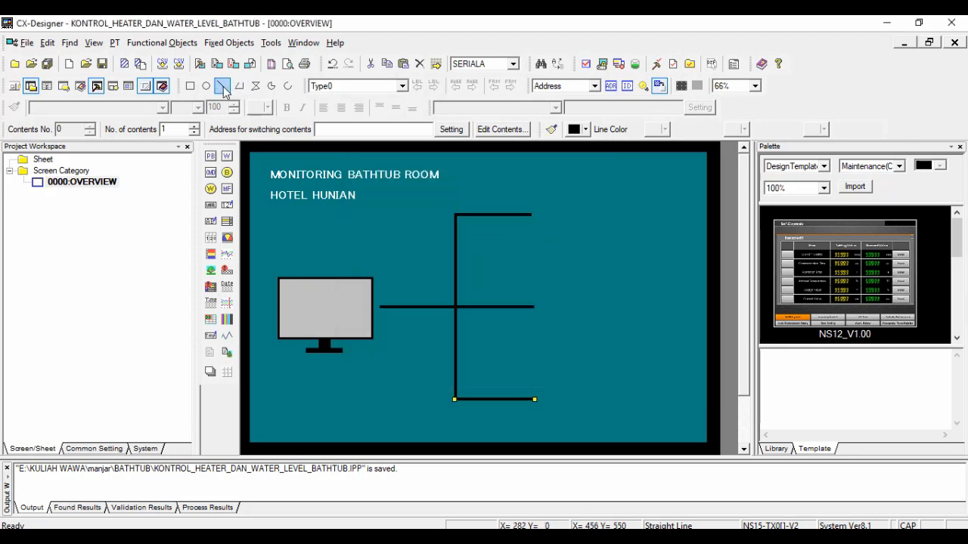
Draw a rectangle about 119 by 149 dots at the upper branch's end with a light grey outline of thickness 3
click(189, 86)
drag(531, 192, 587, 265)
click(367, 257)
click(367, 257)
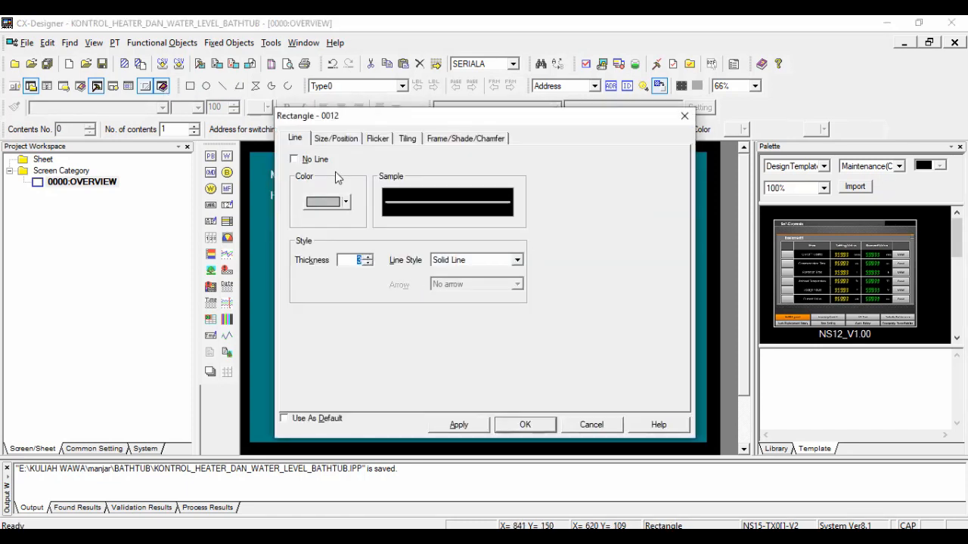
click(346, 202)
click(323, 224)
Set the upper branch rectangle's height to 160 dots and its position to X 621, Y 76
click(334, 138)
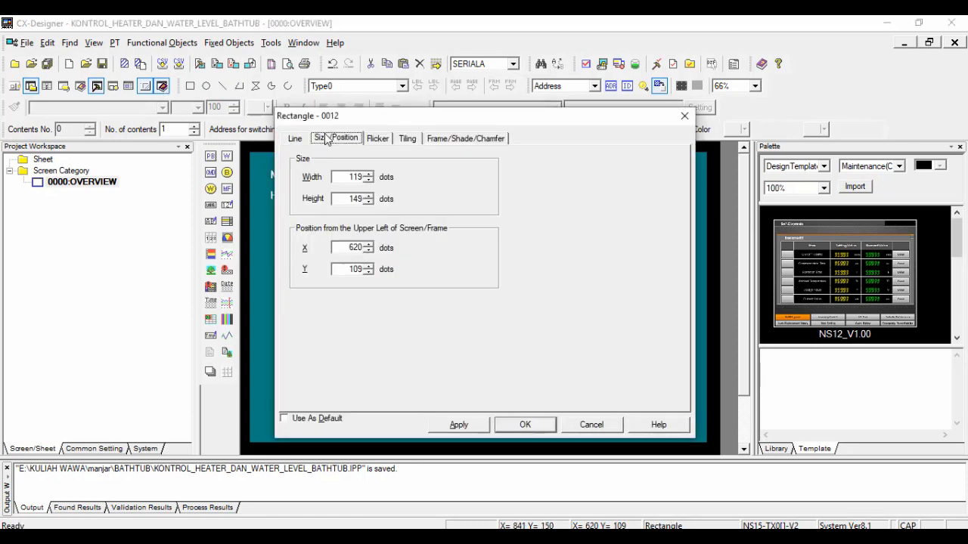
double_click(352, 177)
key(Tab)
text(160)
key(Tab)
Fill the rectangle at the end of the upper branch with very dark brown
click(377, 139)
click(406, 140)
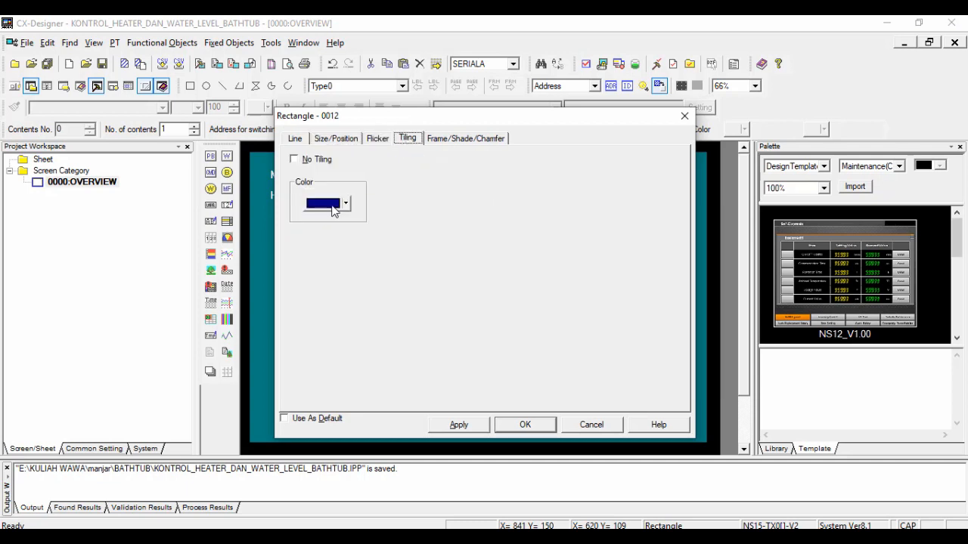
click(332, 204)
click(332, 270)
click(522, 428)
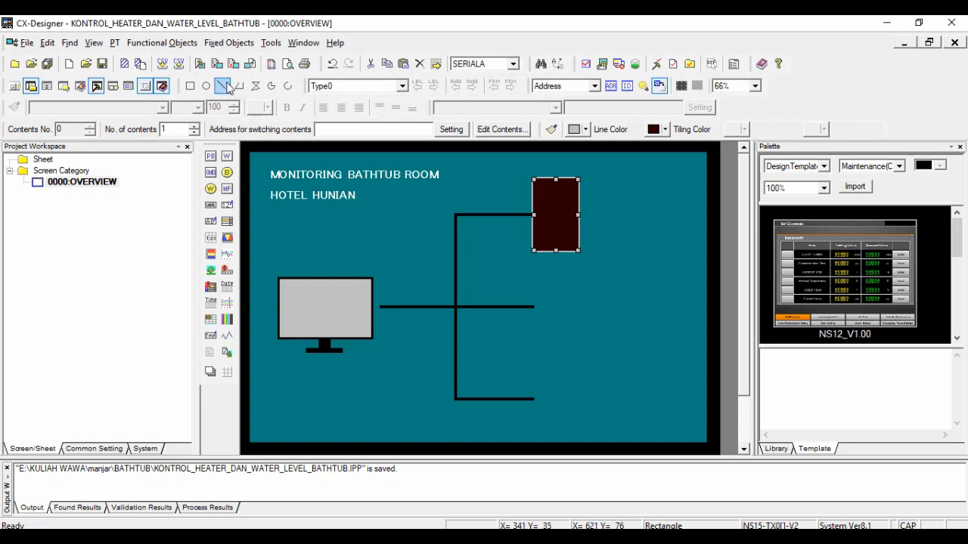
Draw a small circle about 17 by 20 dots inside the dark brown rectangle with a dark grey outline
drag(575, 219, 573, 217)
click(345, 203)
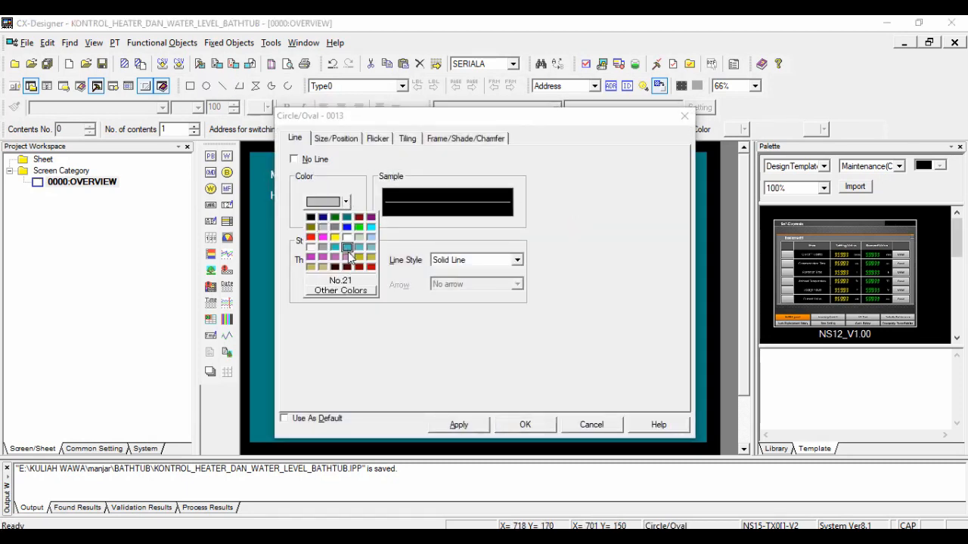
click(311, 227)
Set the small circle's width to 16 dots and its position to X 693, Y 144
click(336, 138)
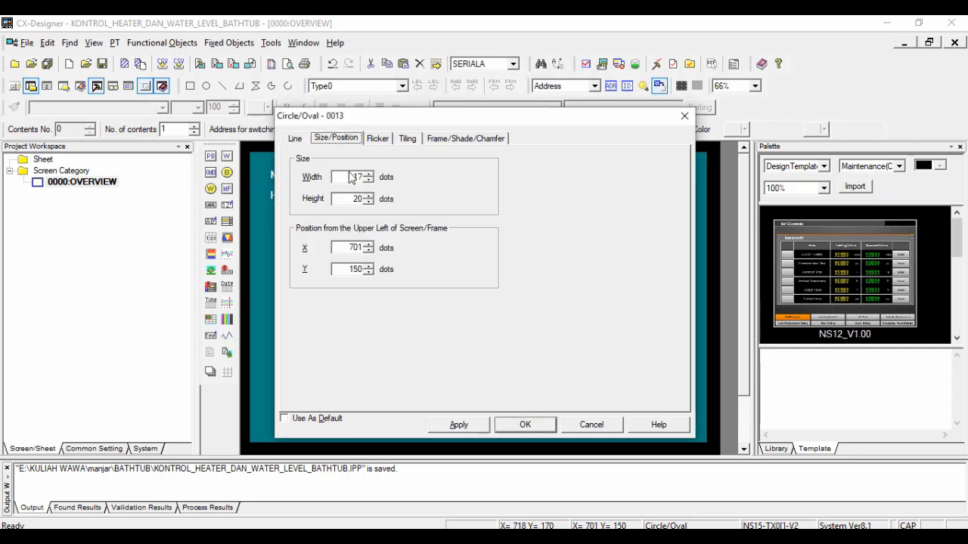
text(16)
key(Tab)
Fill the small circle on the dark brown rectangle with light grey
click(406, 138)
click(344, 217)
click(329, 231)
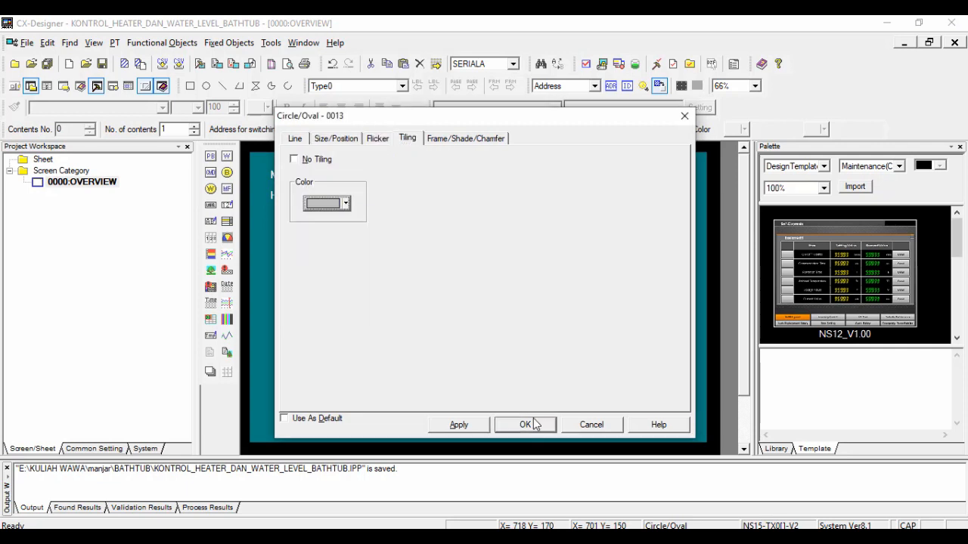
click(524, 424)
Check the size and position settings of the small circle on the upper door
double_click(569, 212)
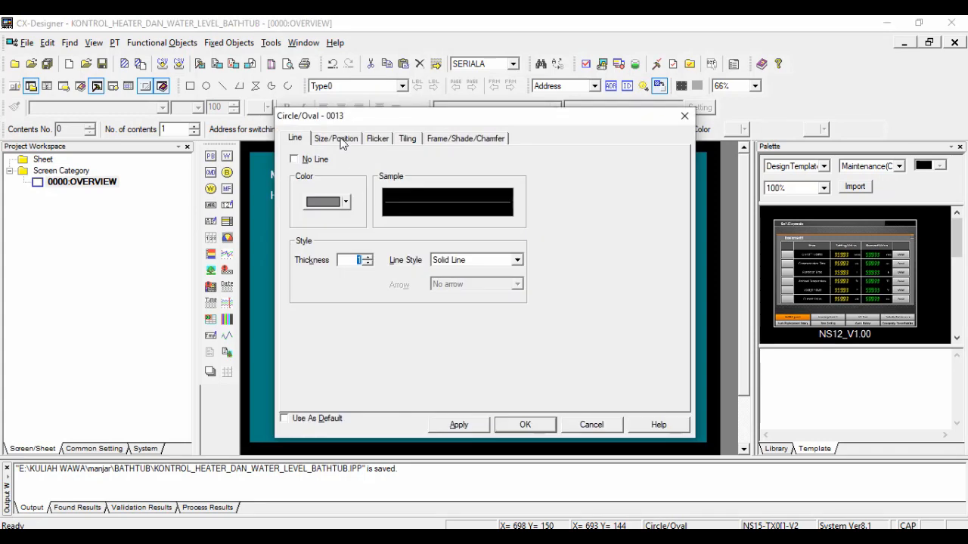
click(337, 139)
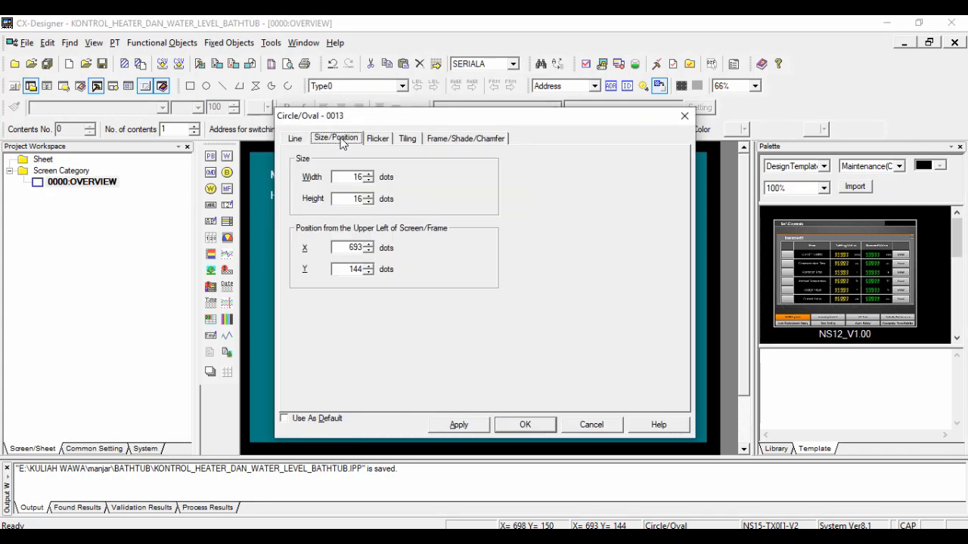
click(525, 424)
Paste copies of the door and its knob at the ends of the middle and lower branches, adjusting the middle knob
click(567, 212)
key(ctrl+v)
drag(565, 232, 561, 408)
key(ctrl+v)
click(569, 306)
key(Up)
key(Up)
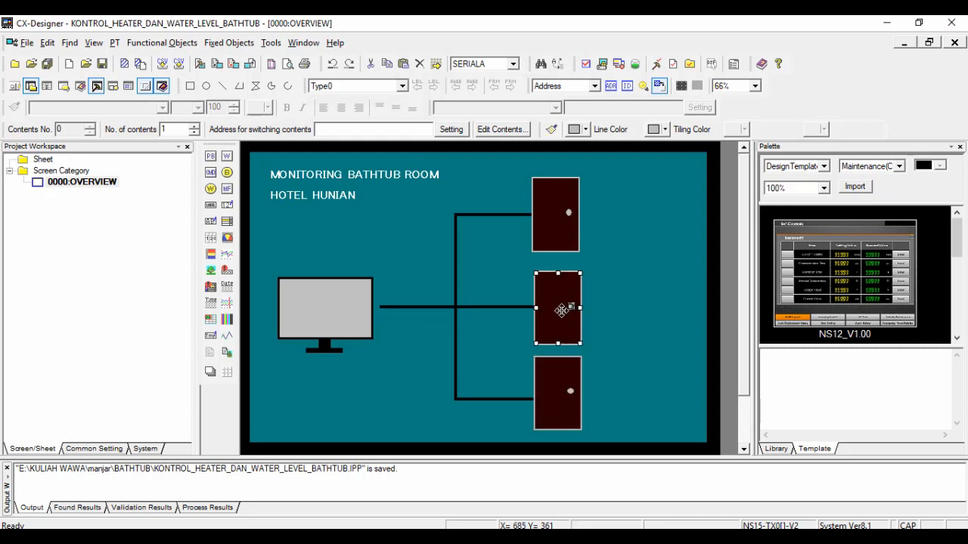
Nudge the middle door rectangle slightly left and up to line it up with the upper door
key(Escape)
click(552, 324)
key(Left)
key(Left)
key(Left)
key(Up)
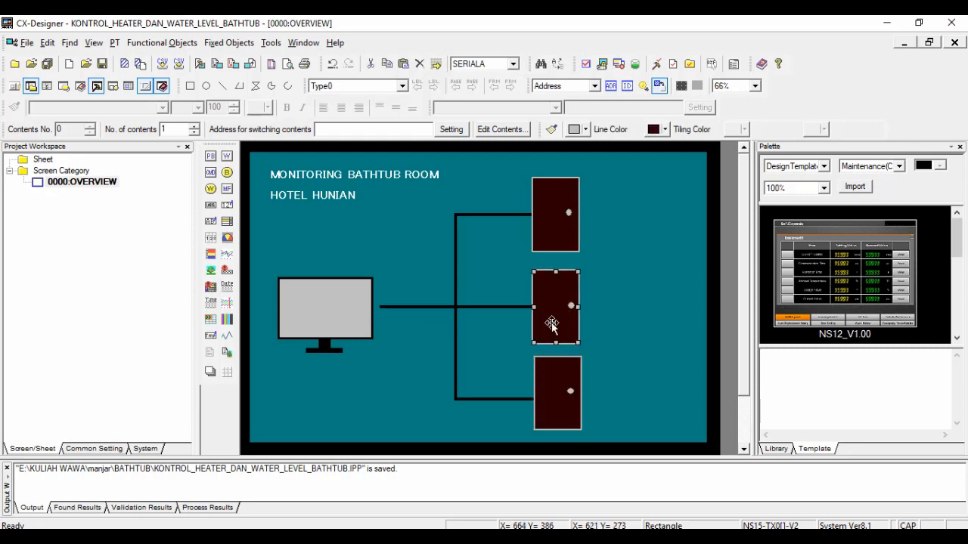
click(573, 305)
click(600, 305)
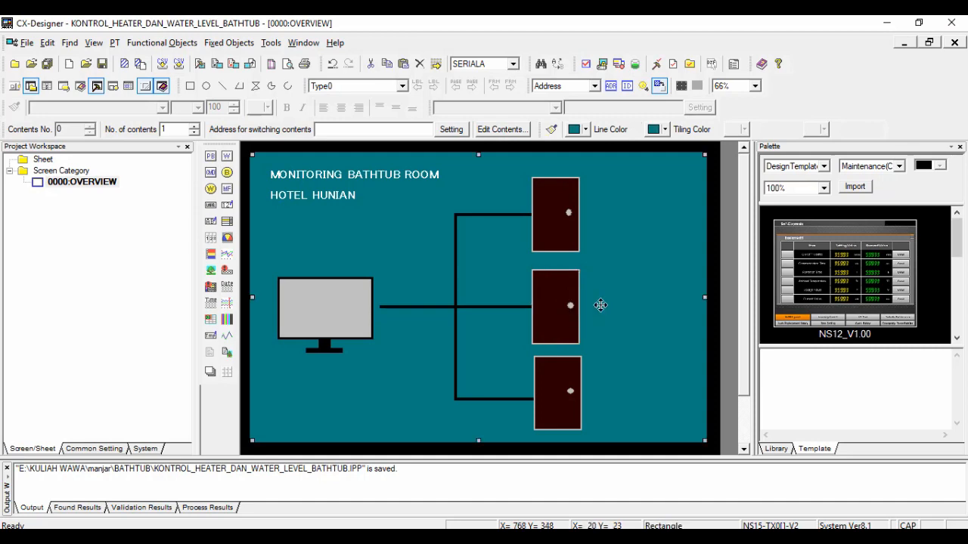
Add a Multifunction object about 189 by 71 dots beside the upper door and label it KAMAR 1
click(227, 188)
drag(590, 194, 675, 225)
double_click(634, 211)
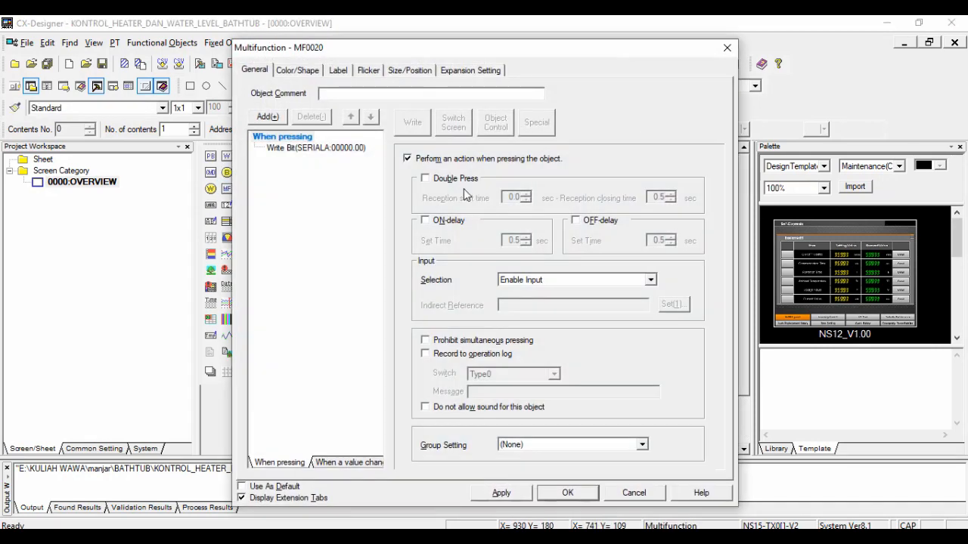
click(346, 147)
click(338, 70)
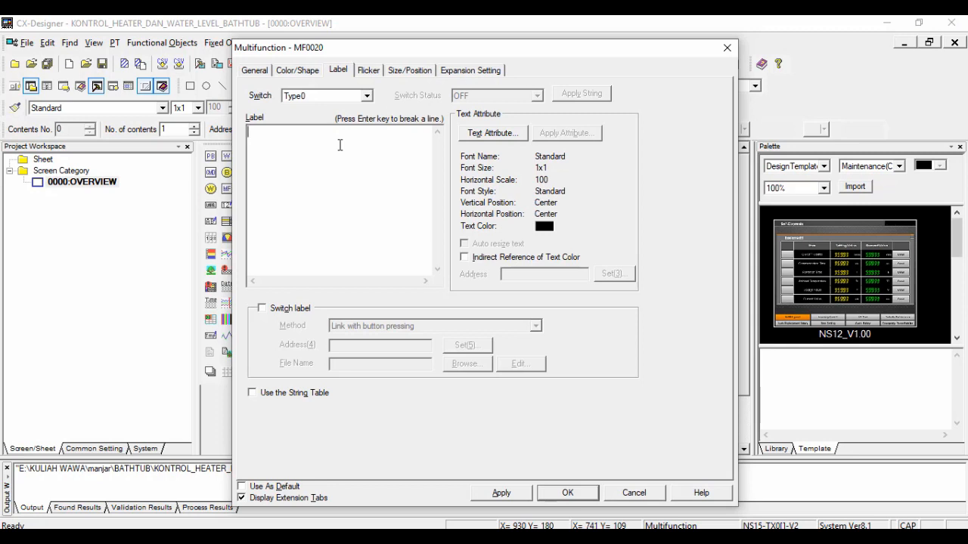
text(KAMAR 1)
Set the KAMAR 1 button's height to 63 dots and its position to X 736, Y 126
click(401, 71)
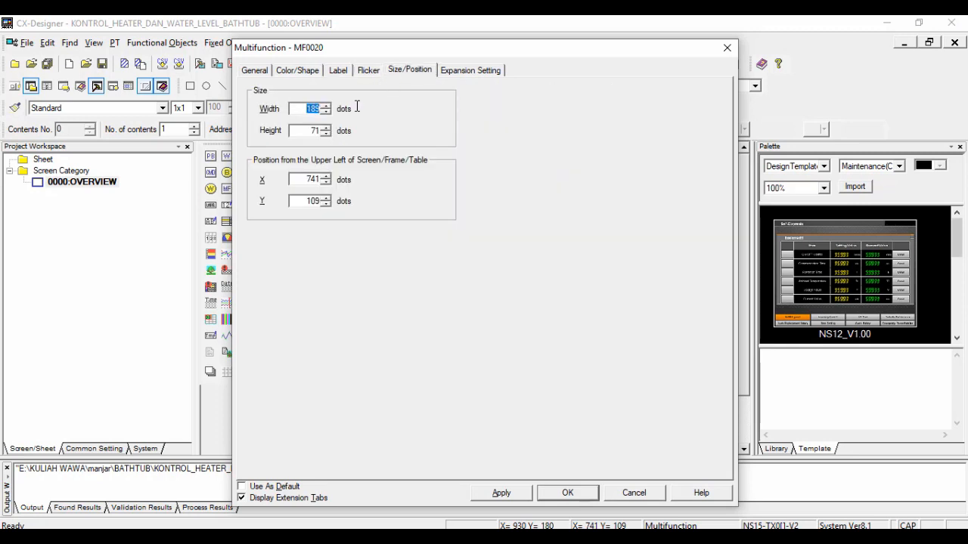
text(63)
key(Tab)
click(369, 71)
click(297, 70)
click(338, 70)
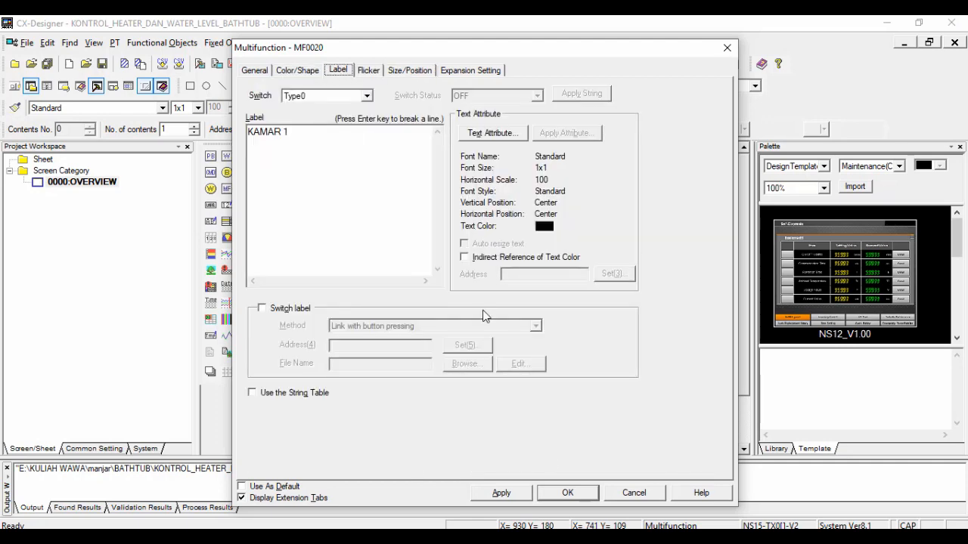
click(567, 492)
Format the KAMAR 1 label as bold white MDJpn PGothic text at size 18
click(133, 108)
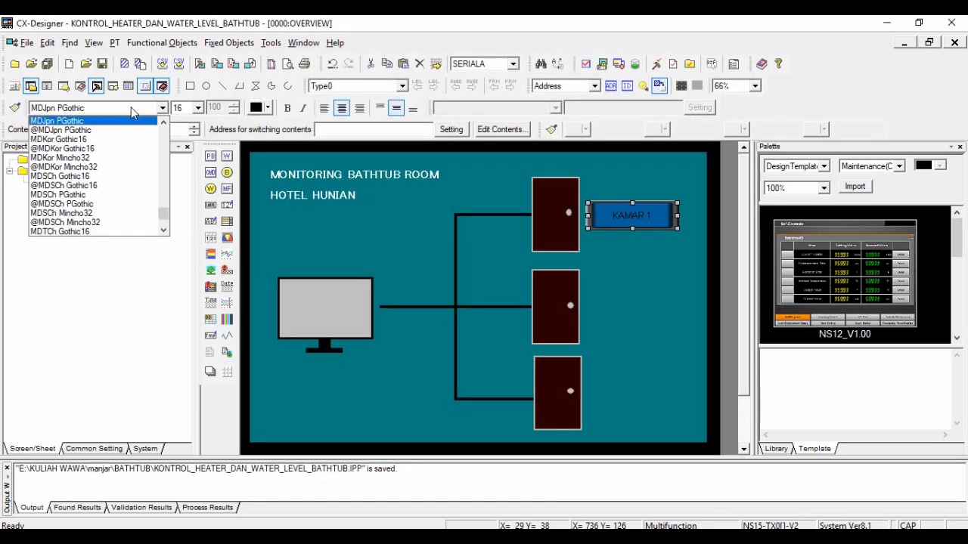
click(199, 108)
click(199, 108)
click(185, 156)
click(268, 109)
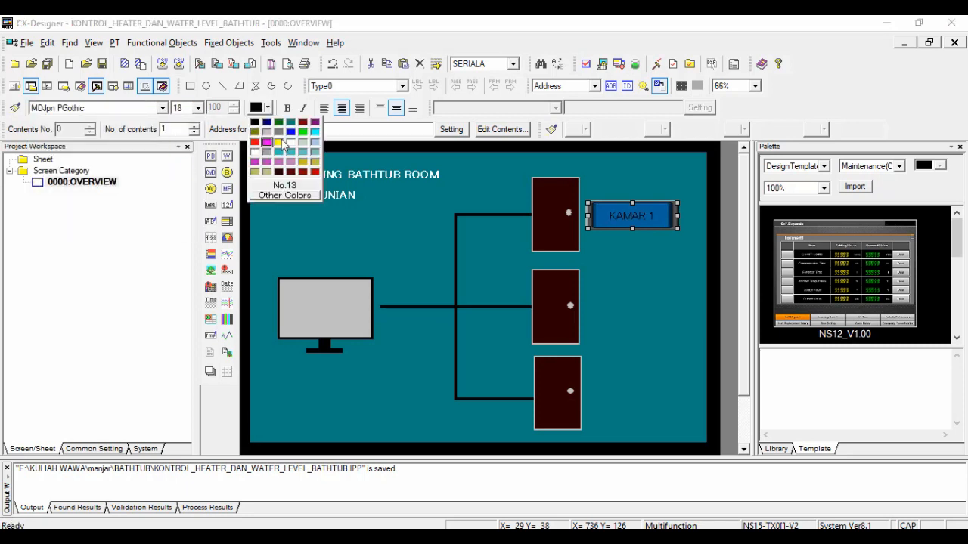
click(296, 139)
click(287, 112)
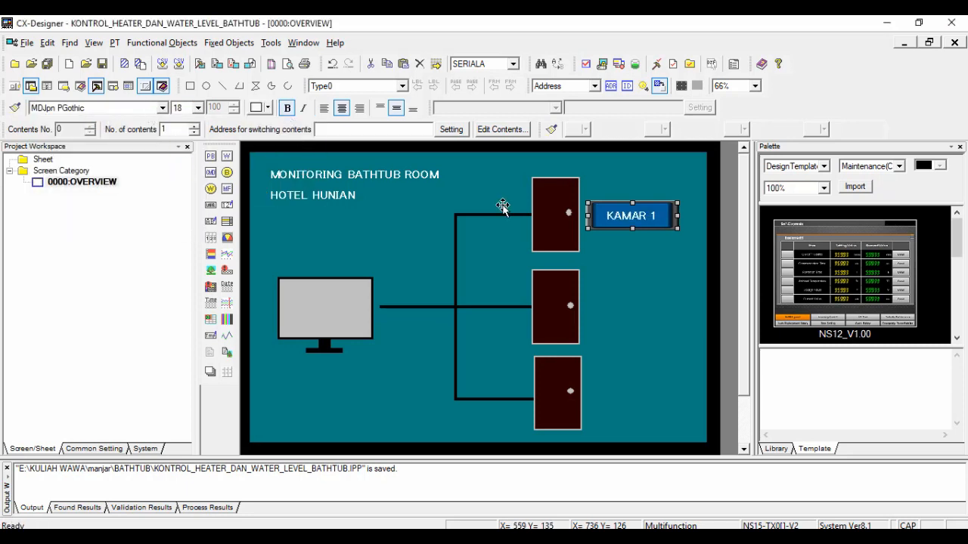
click(366, 249)
Create a new screen titled DESIGN and return to the OVERVIEW screen
click(61, 171)
right_click(63, 171)
click(95, 179)
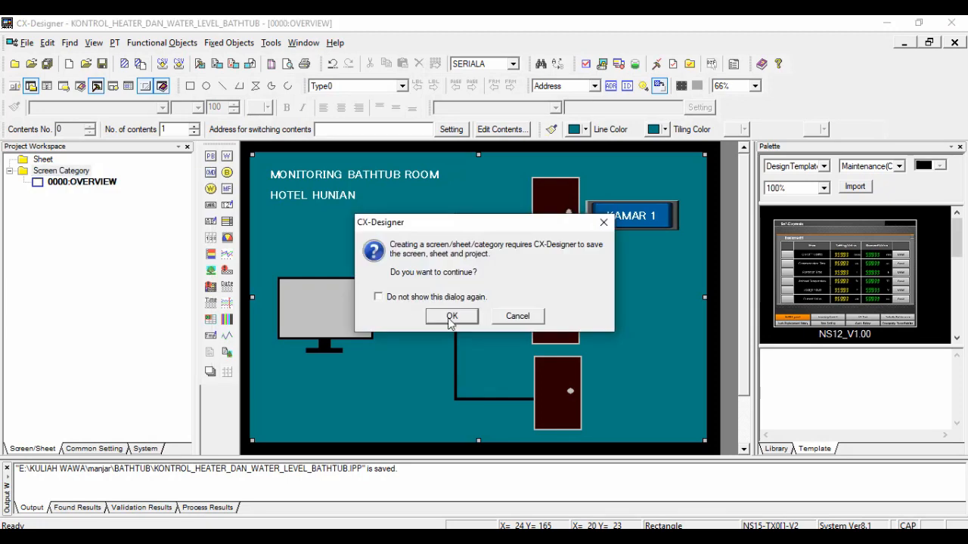
click(450, 324)
text(DESIGN)
key(Return)
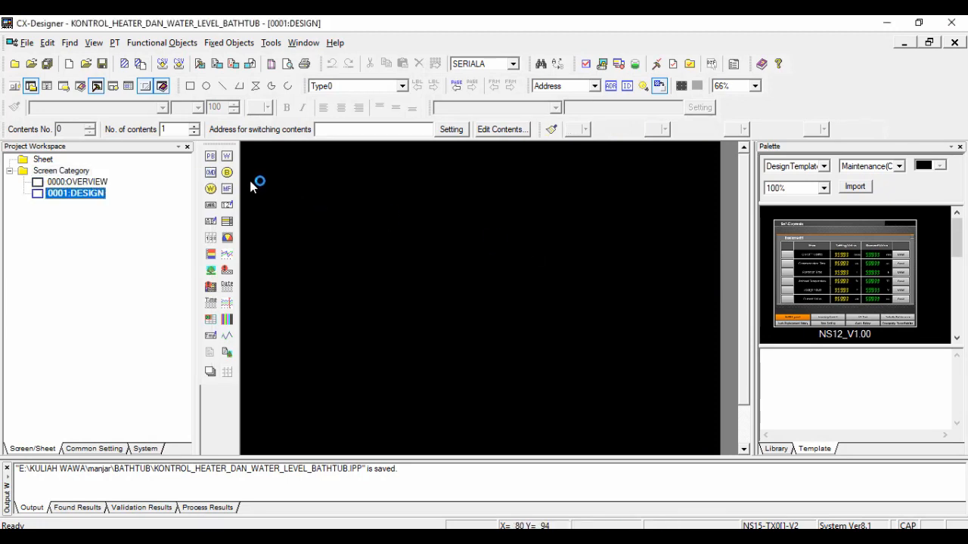
double_click(82, 181)
Try to replace the KAMAR 1 button's press action with a Switch Screen to 0001:DESIGN
double_click(566, 218)
click(303, 147)
click(453, 123)
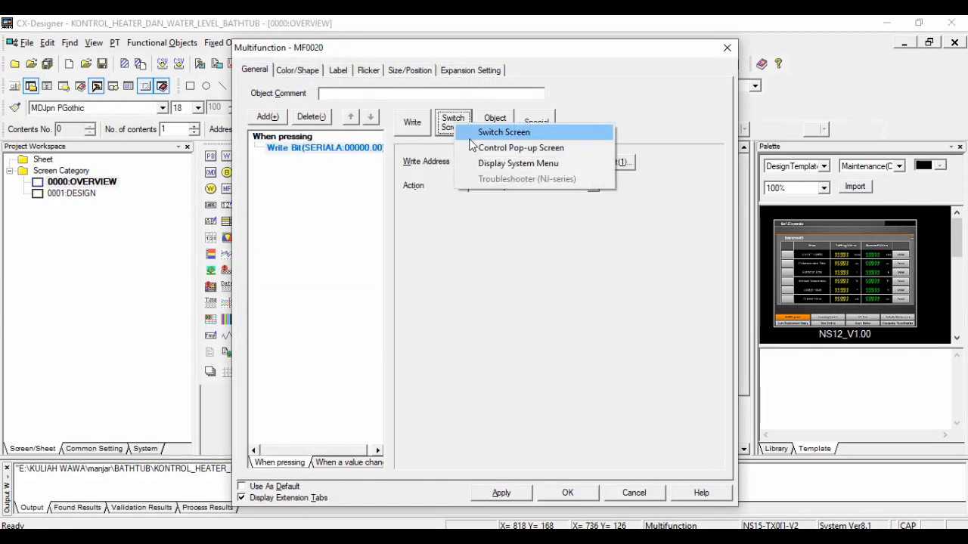
click(477, 130)
click(621, 188)
click(499, 204)
click(598, 176)
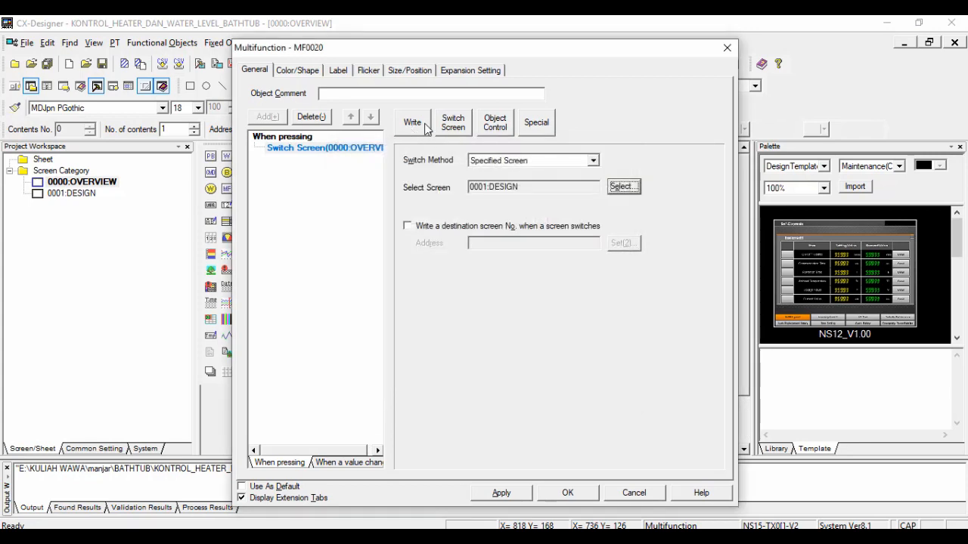
click(728, 48)
Copy the KAMAR 1 button beside the middle door and change the copy's label to KAMAR 2
drag(613, 209, 615, 306)
double_click(615, 307)
click(338, 69)
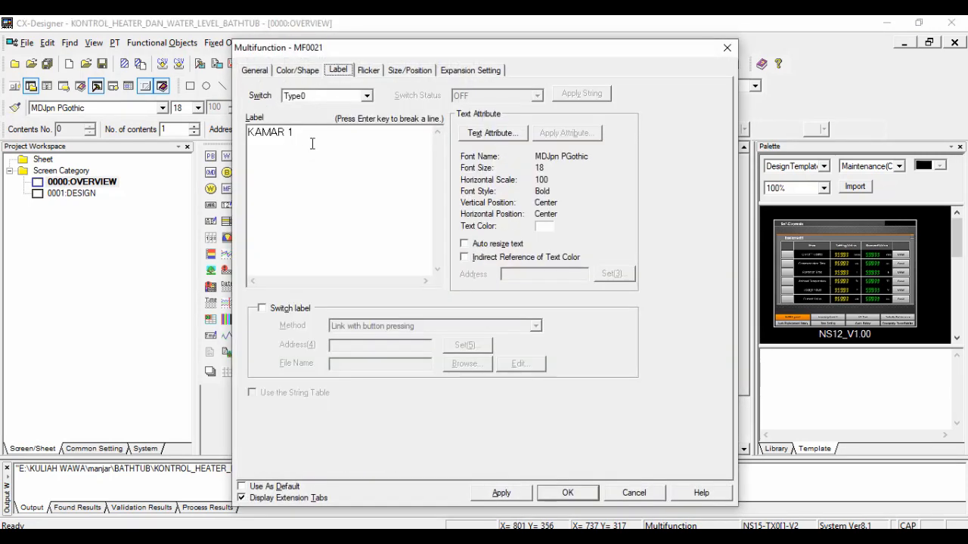
click(313, 144)
key(BackSpace)
text(2)
click(566, 492)
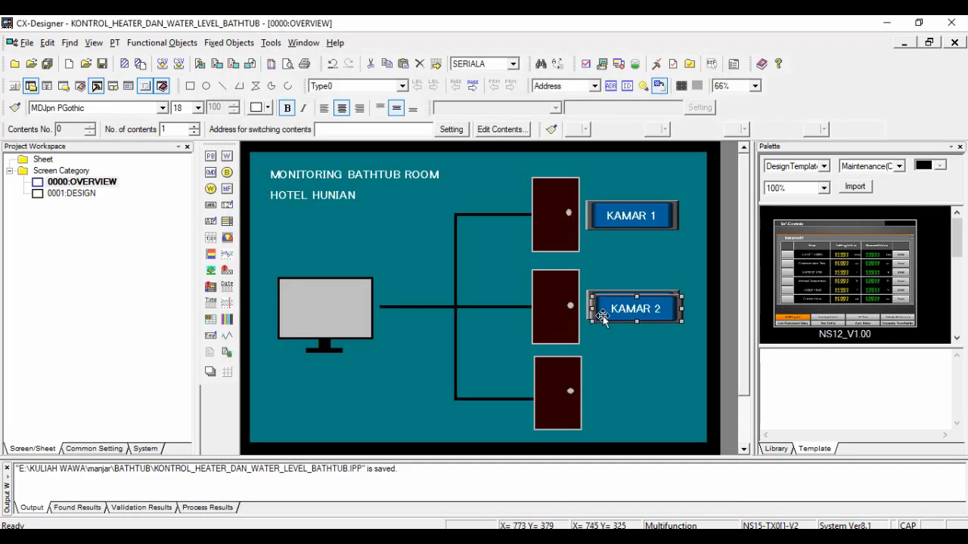
Copy the KAMAR 2 button beside the lower door and change the copy's label to KAMAR 3
drag(602, 310, 603, 402)
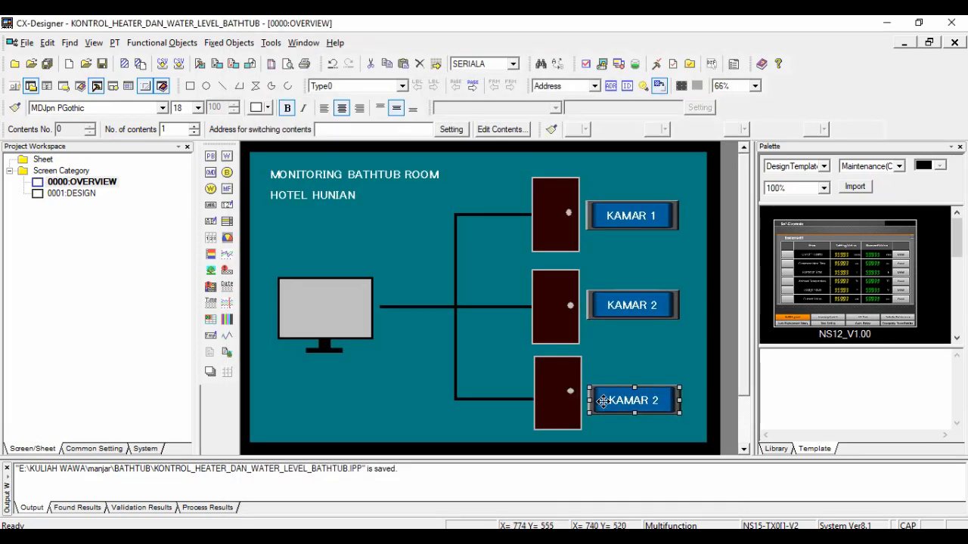
double_click(604, 401)
click(338, 70)
click(353, 133)
key(BackSpace)
text(3)
click(567, 492)
Replace the KAMAR 3 button's Write Bit action with a Switch Screen to 0001:DESIGN
double_click(598, 324)
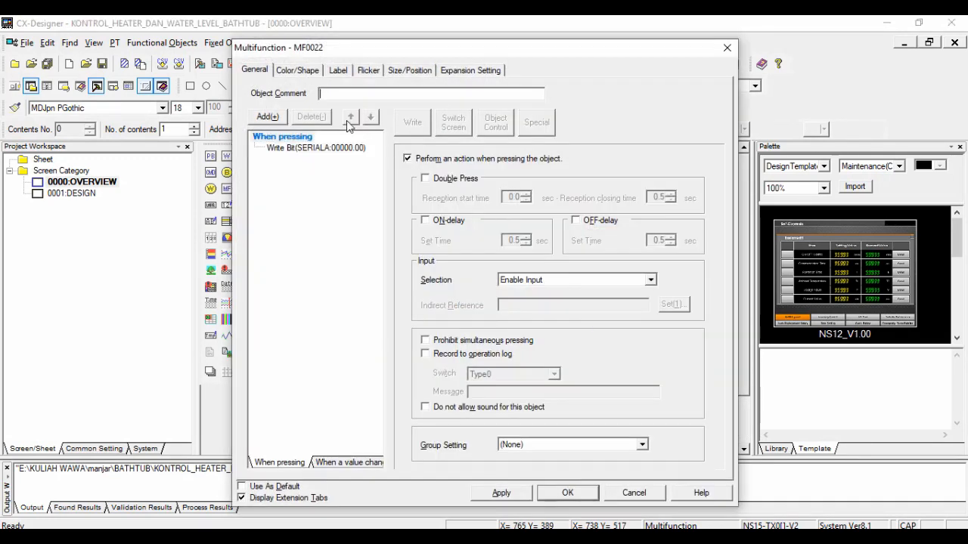
click(310, 149)
click(453, 122)
click(503, 132)
click(624, 186)
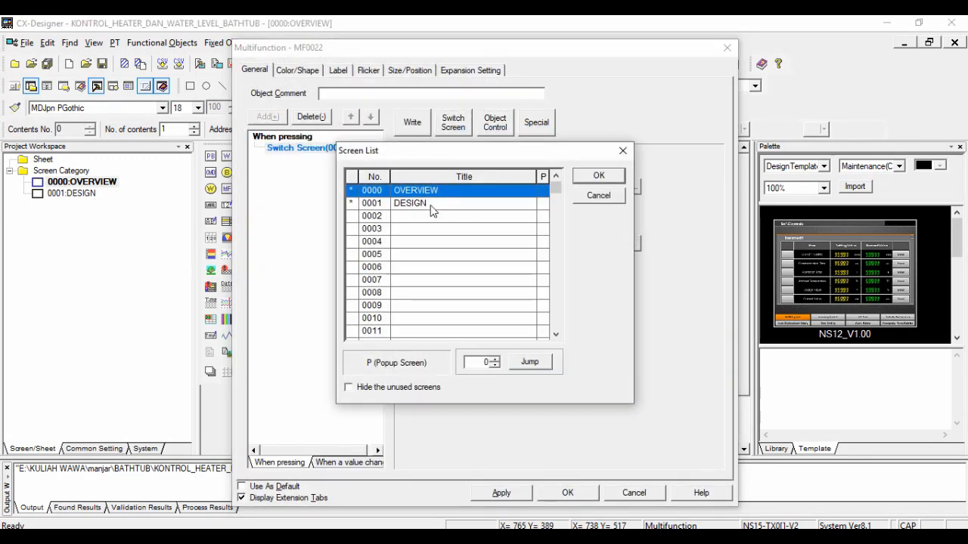
click(424, 202)
click(601, 177)
click(567, 493)
Replace the KAMAR 2 button's Write Bit action with a Switch Screen to 0001:DESIGN
double_click(609, 314)
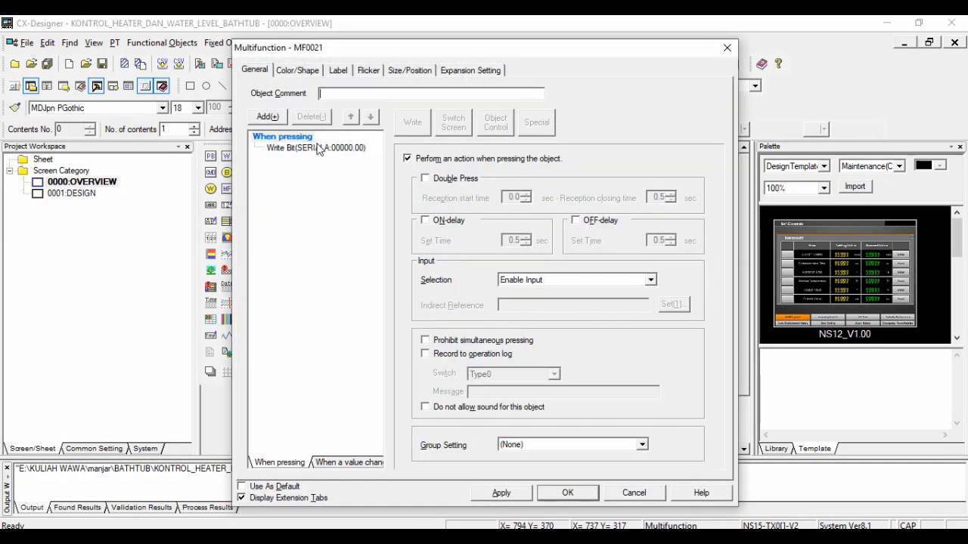
click(319, 148)
click(510, 187)
click(452, 122)
click(503, 132)
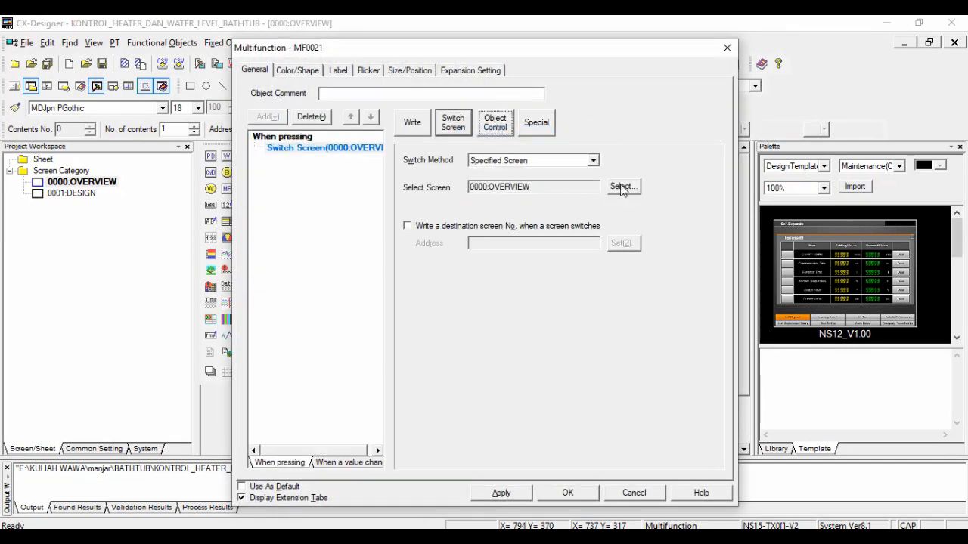
click(622, 186)
click(423, 203)
click(597, 176)
click(566, 493)
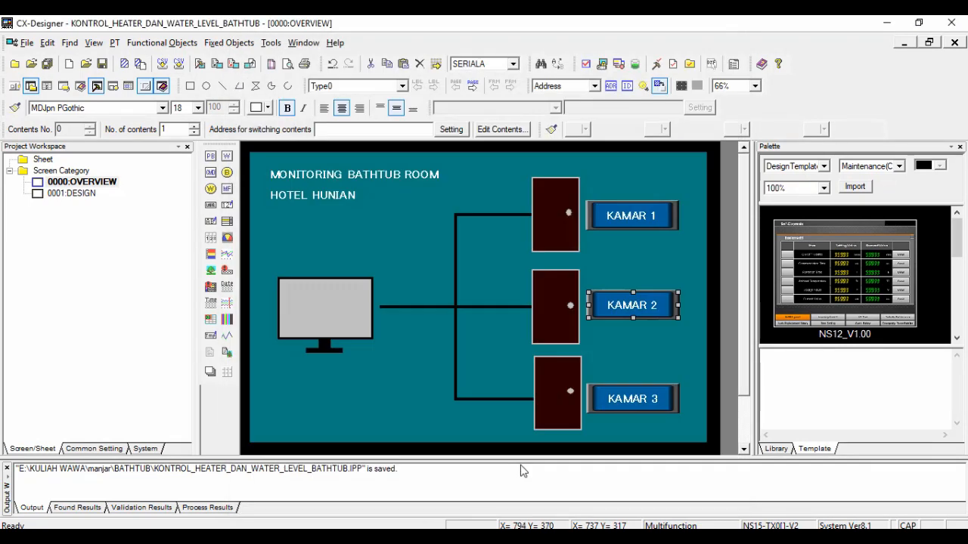
Open the DESIGN screen and draw a rectangle about 321 by 153 dots in its upper left area
click(84, 194)
double_click(85, 194)
click(190, 85)
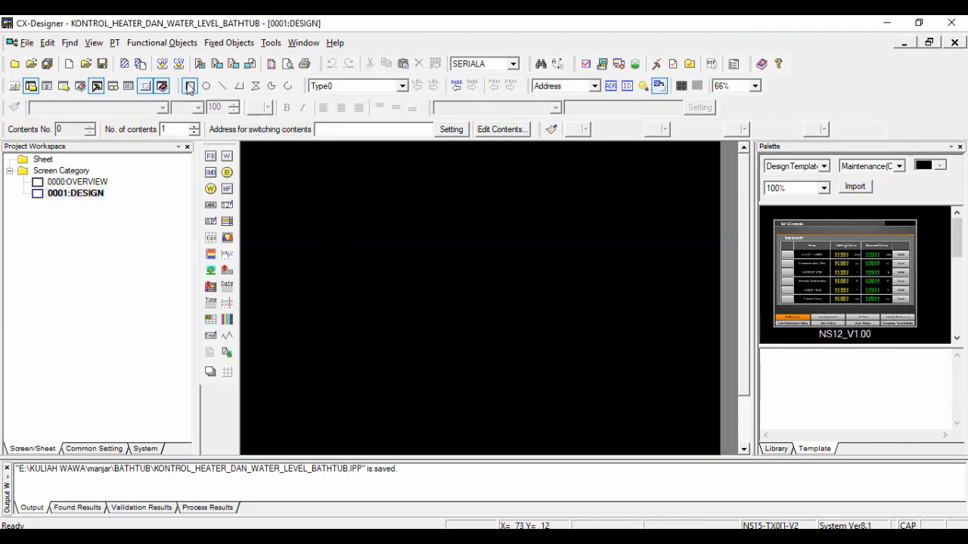
drag(250, 151, 403, 232)
Enlarge the rectangle to nearly the full screen, with height 659 dots and position X 5, Y 3
double_click(347, 159)
click(340, 139)
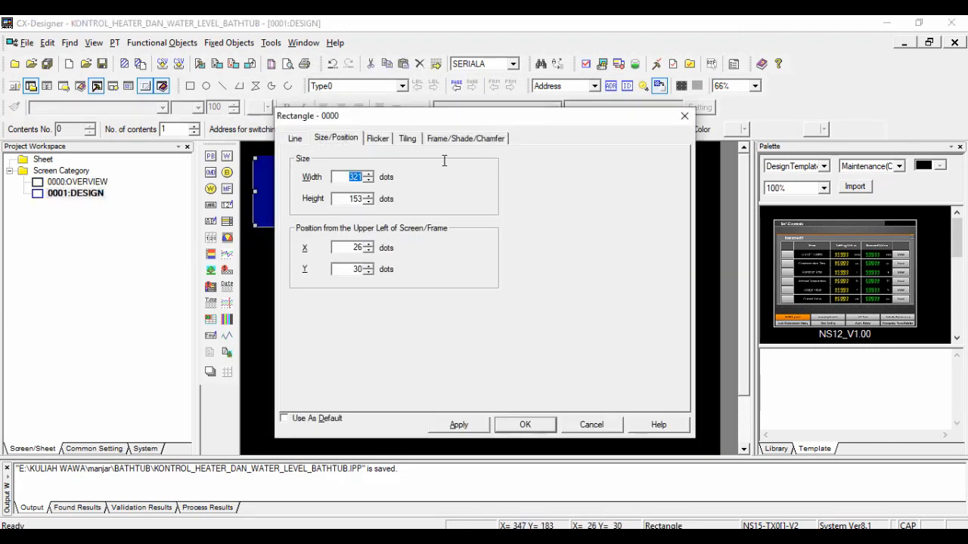
text(659)
key(Tab)
text(5)
key(Tab)
text(3)
Set both the outline and fill of the DESIGN background rectangle to teal
click(294, 139)
click(345, 203)
click(324, 227)
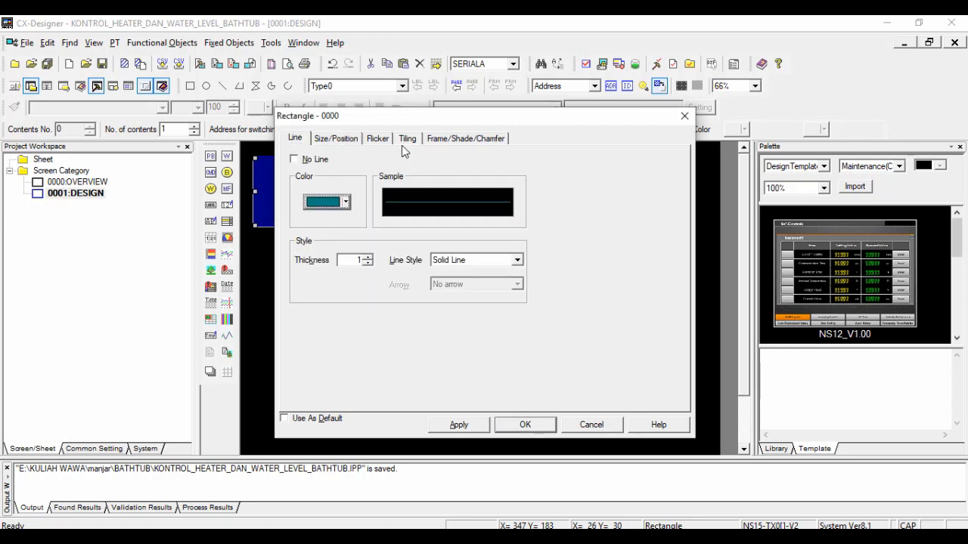
click(407, 138)
click(345, 202)
click(358, 218)
click(525, 424)
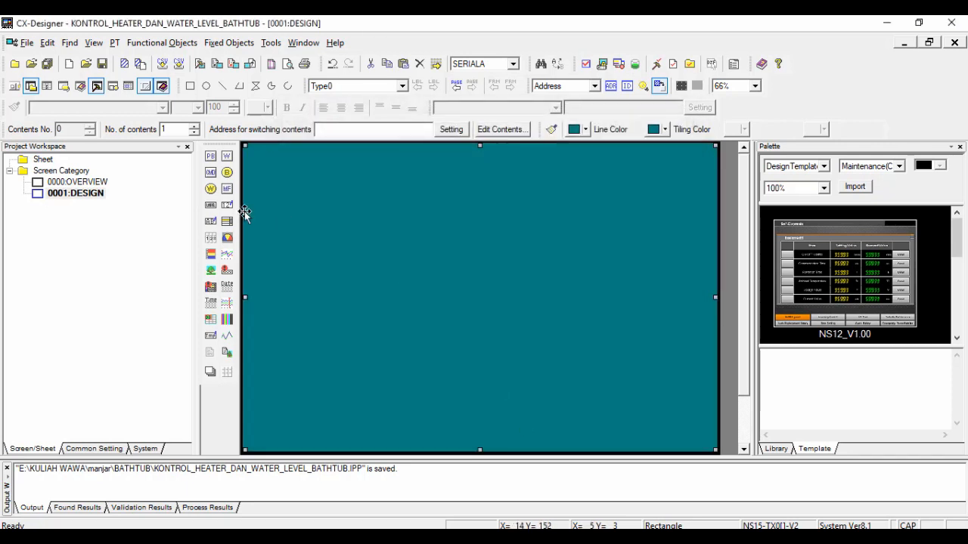
Add an ON/OFF button about 59 by 62 dots near the DESIGN screen's upper left corner, using the green Push_Button(Circle) shape
click(210, 155)
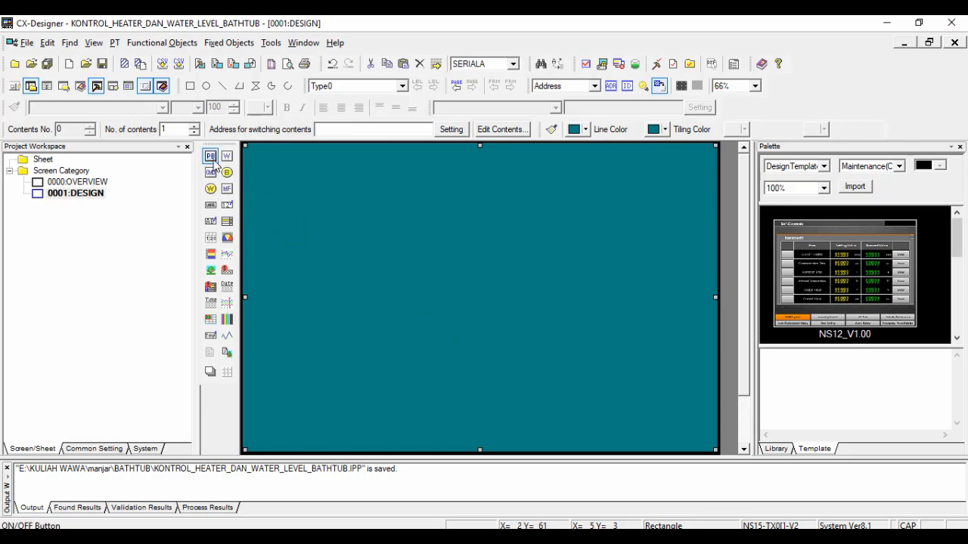
drag(279, 166, 296, 186)
click(290, 86)
click(287, 223)
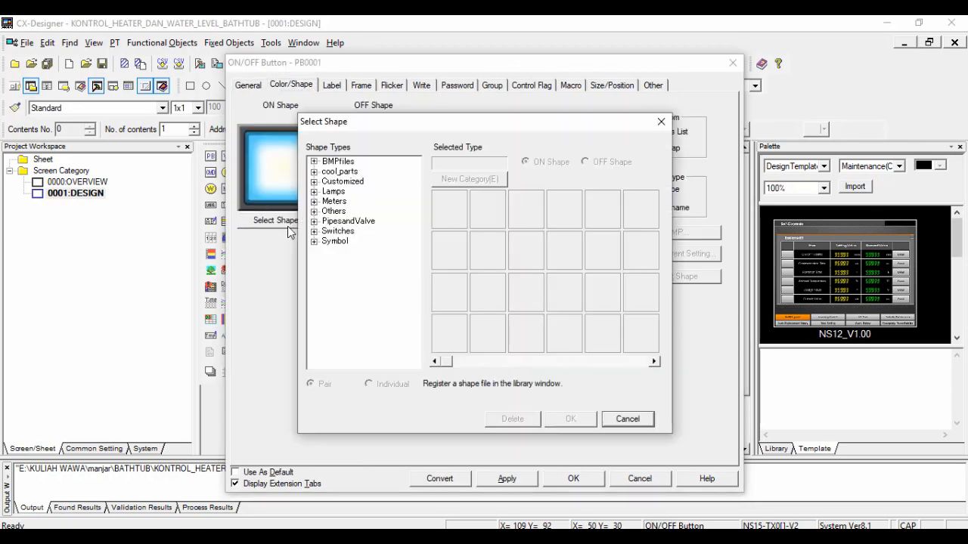
click(314, 232)
click(353, 291)
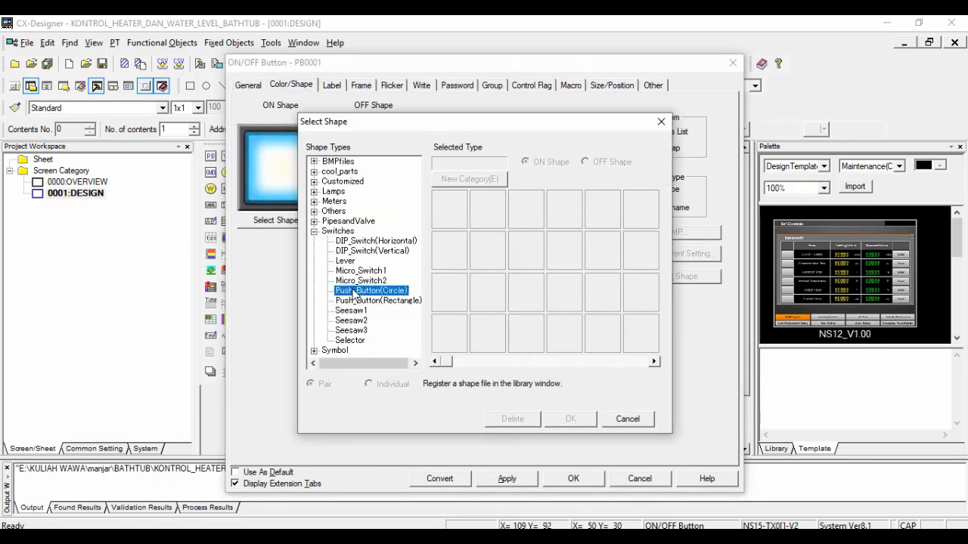
click(528, 256)
click(569, 419)
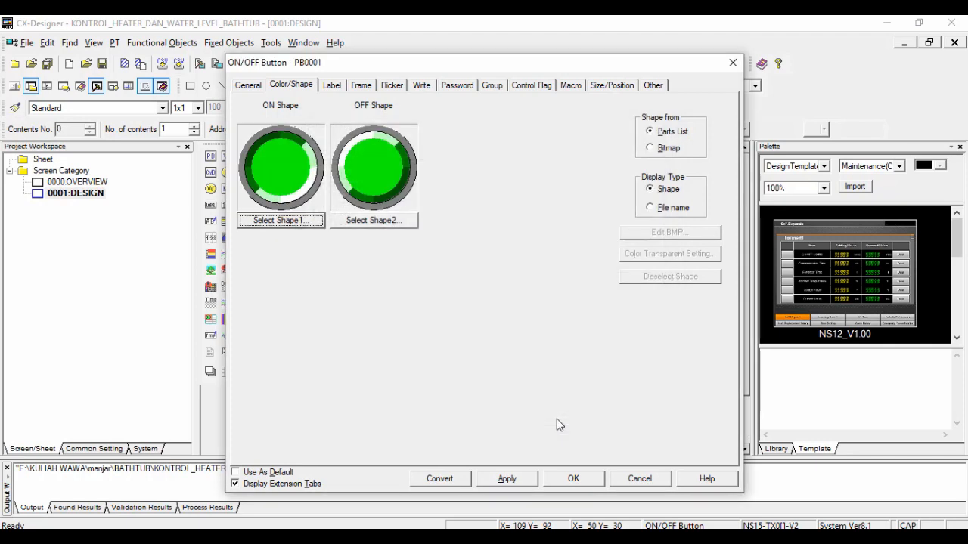
Set the green button's size to 52 by 49 dots, its position to X 11, Y 67, and its write address to SERIALA:00000.01
click(611, 86)
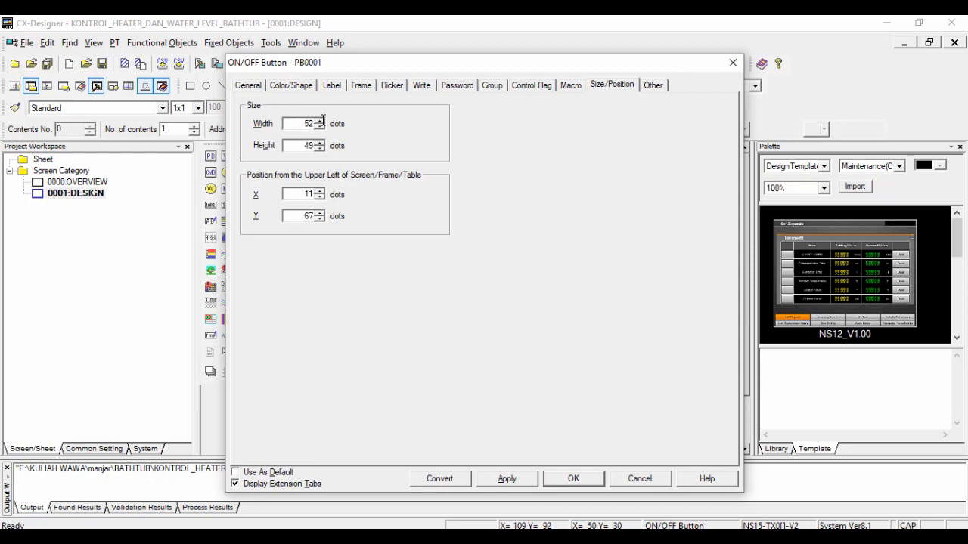
click(249, 86)
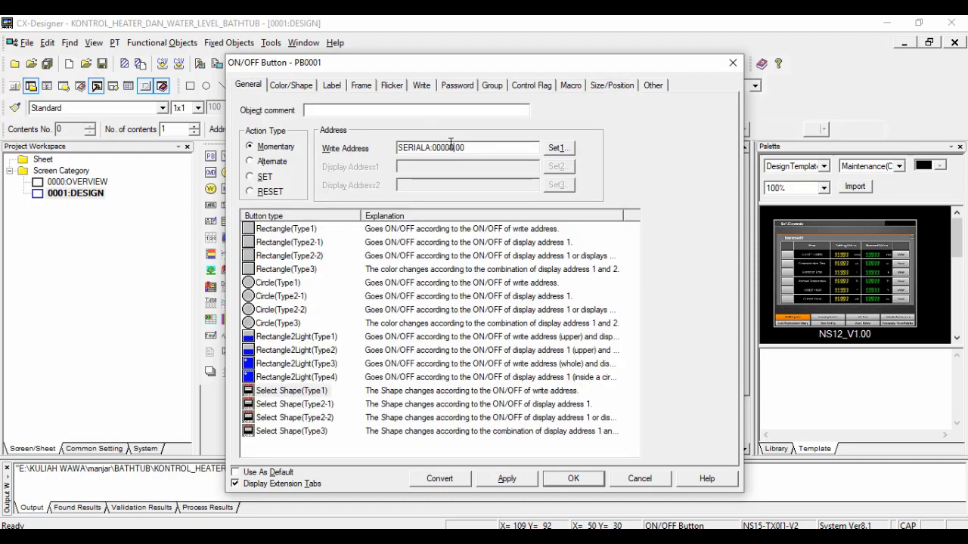
click(291, 85)
click(611, 85)
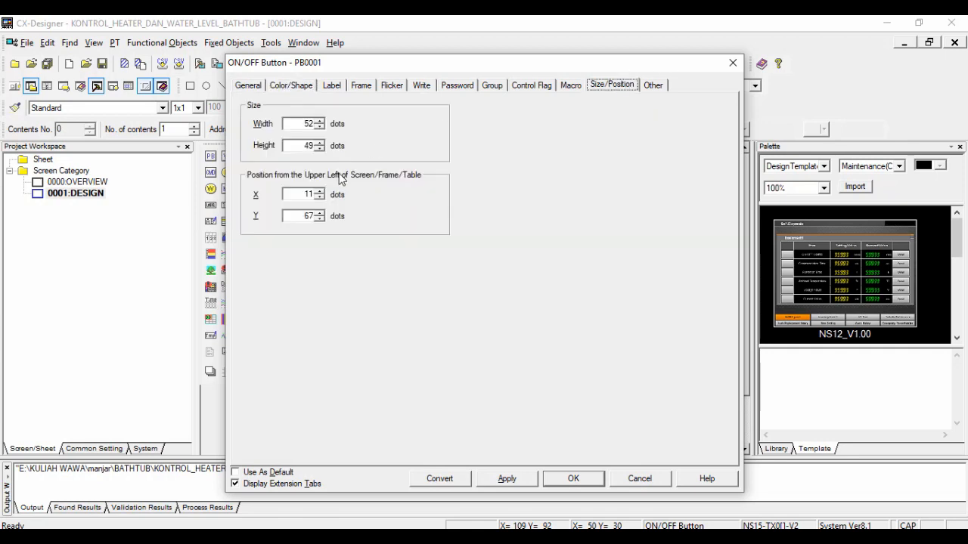
click(573, 480)
Move the green button up by setting its Y position to 11 dots
double_click(249, 192)
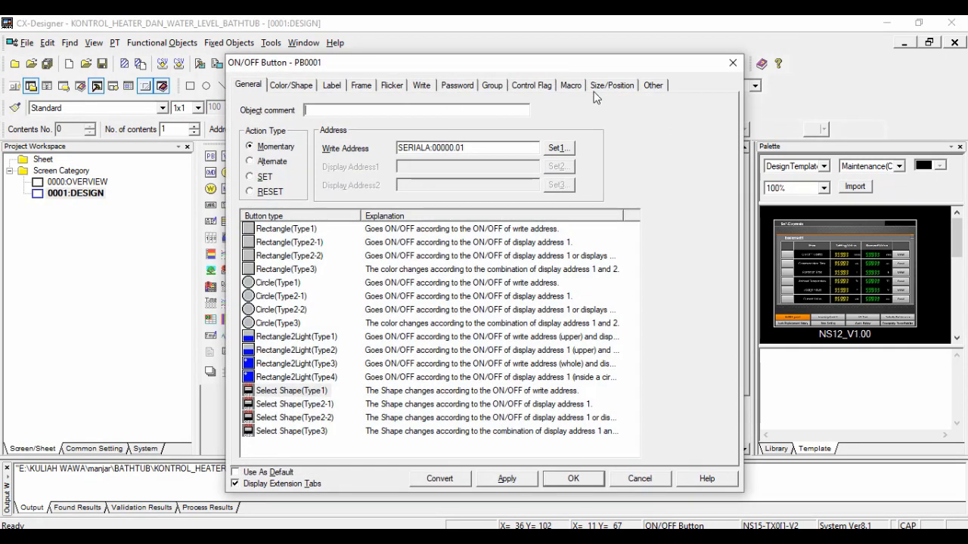
click(597, 86)
double_click(305, 215)
text(11)
key(Return)
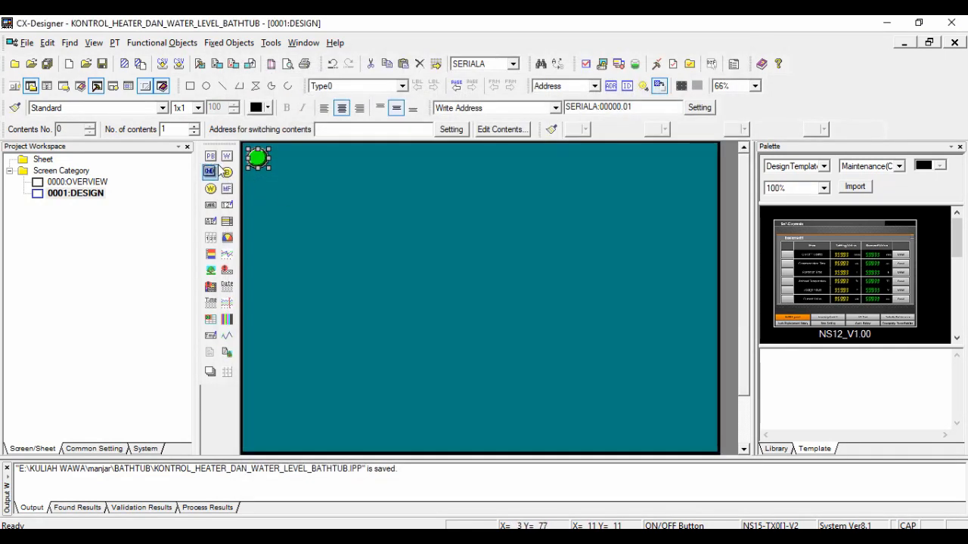
Add an ON/OFF button with the red circular push-button shape below the green one, sized 52 by 49 dots at X 11, Y 67
double_click(263, 172)
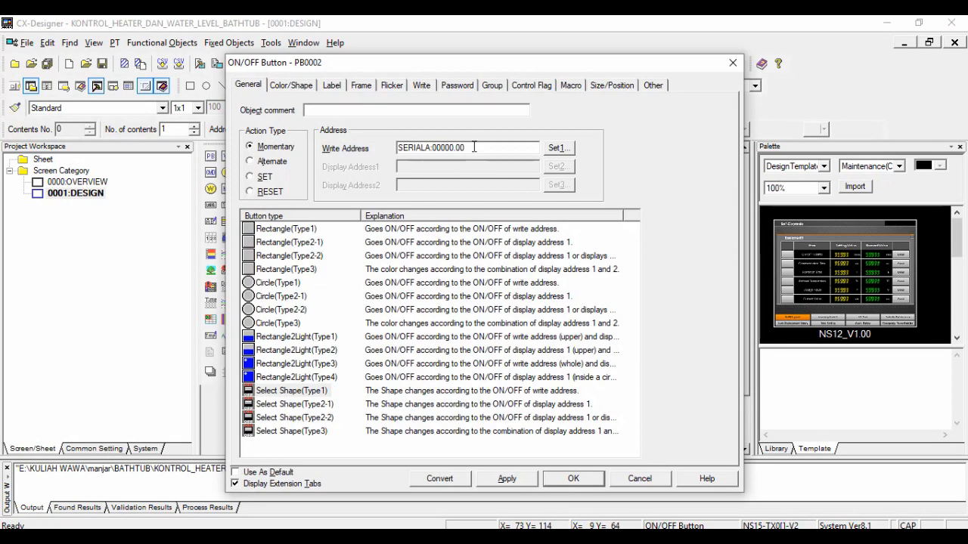
click(291, 85)
click(281, 220)
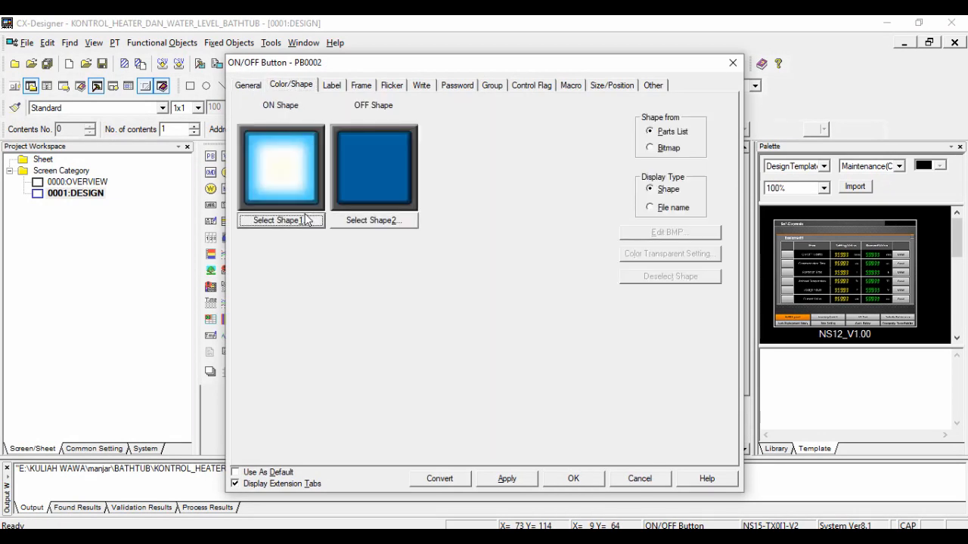
click(486, 256)
click(559, 418)
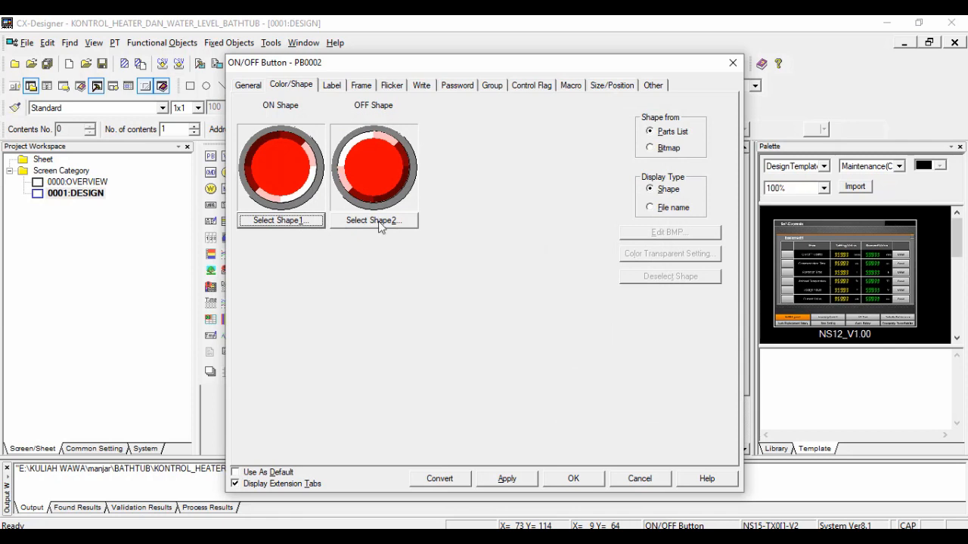
click(611, 85)
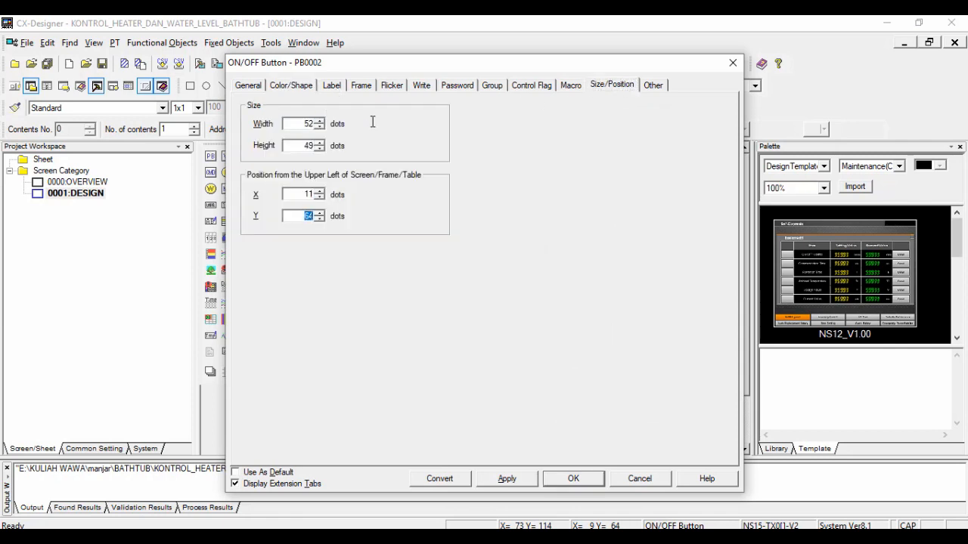
key(Return)
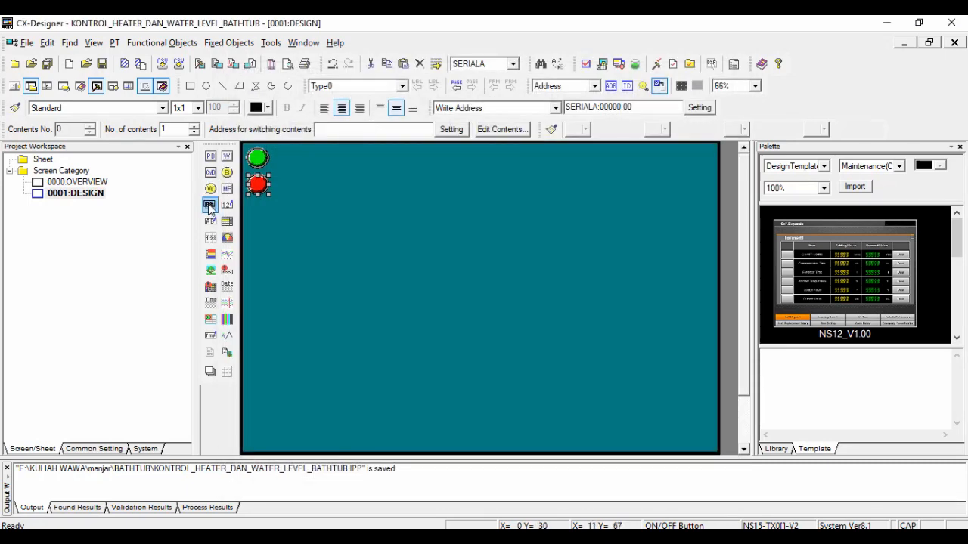
Draw a label about 138 by 33 dots beside the green button and give it the text START
drag(320, 167, 340, 168)
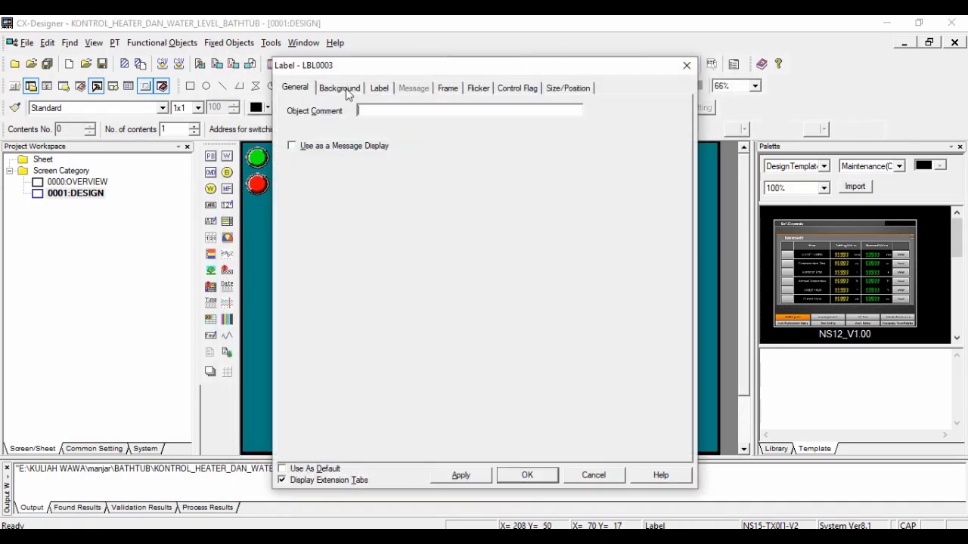
click(339, 88)
click(378, 88)
text(START)
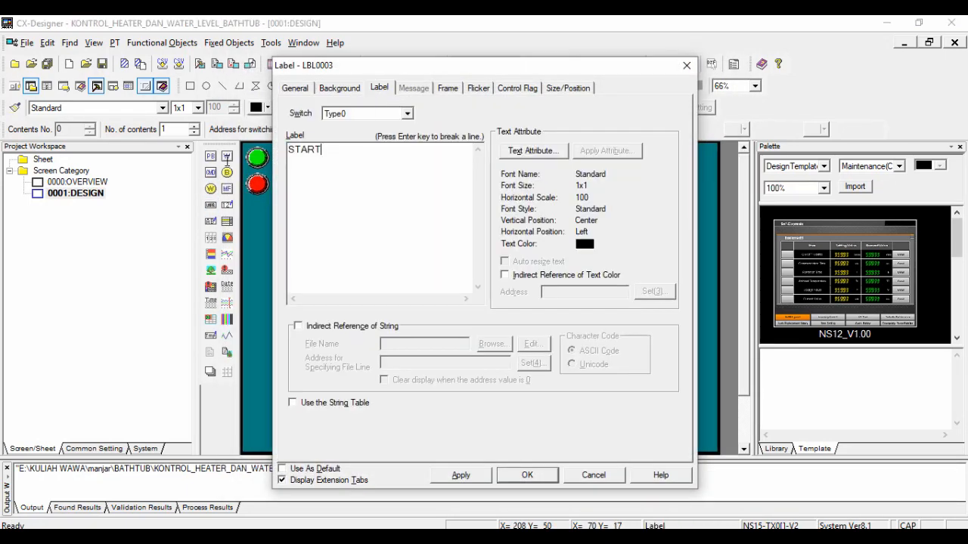
Give the START label a teal background, a height of 52 dots and the position X 67, Y 7
click(339, 88)
click(447, 88)
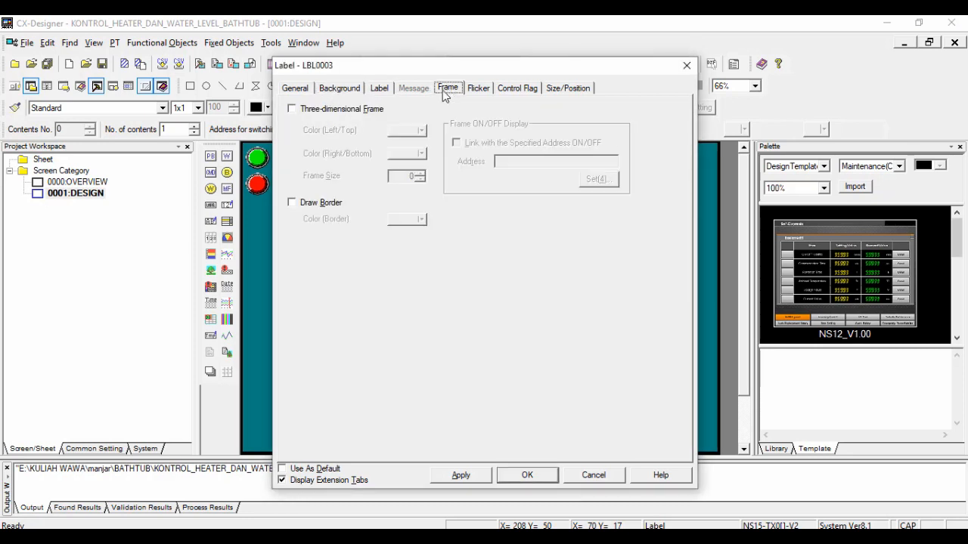
click(481, 88)
click(380, 88)
click(560, 88)
double_click(349, 126)
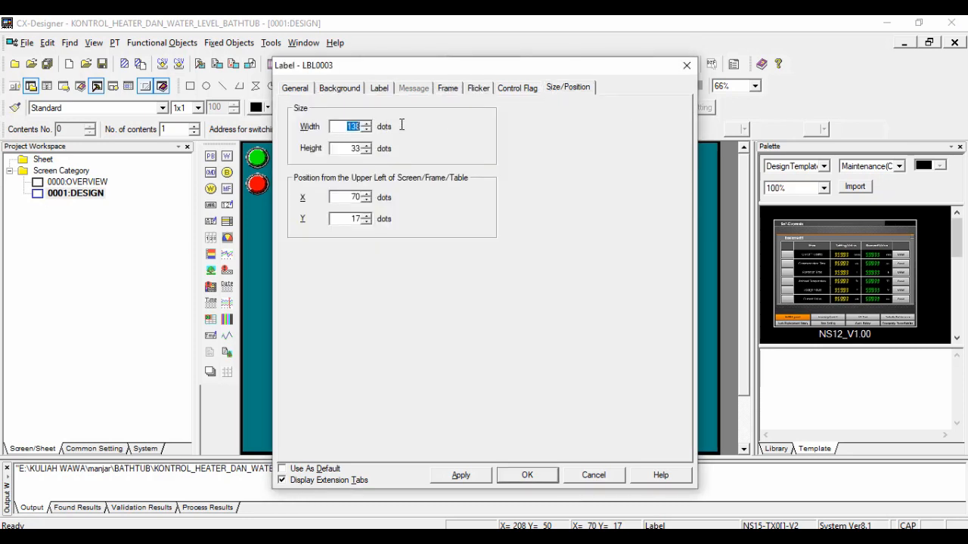
text(52)
key(Tab)
text(7)
click(521, 474)
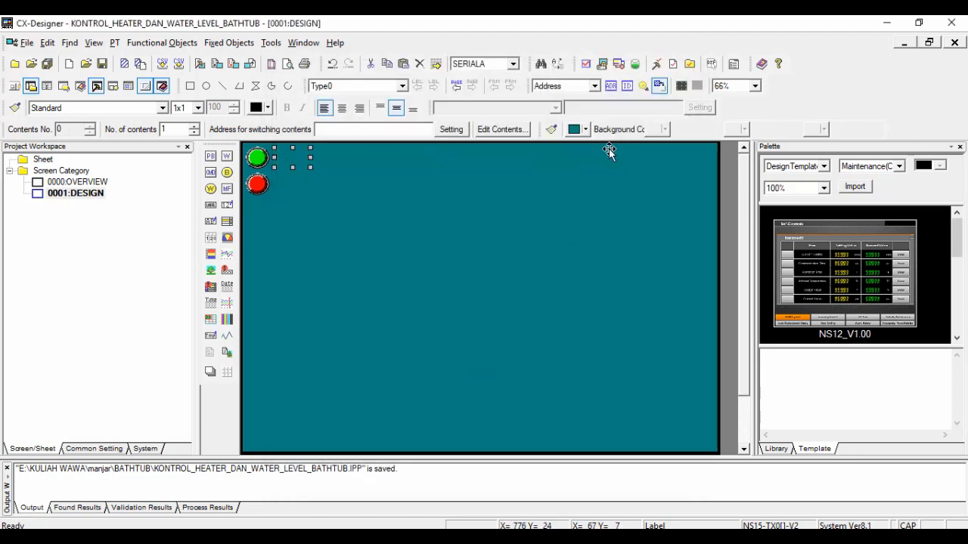
Format the START label's text as white, bold MDJpn PGothic at size 18
click(268, 107)
click(256, 153)
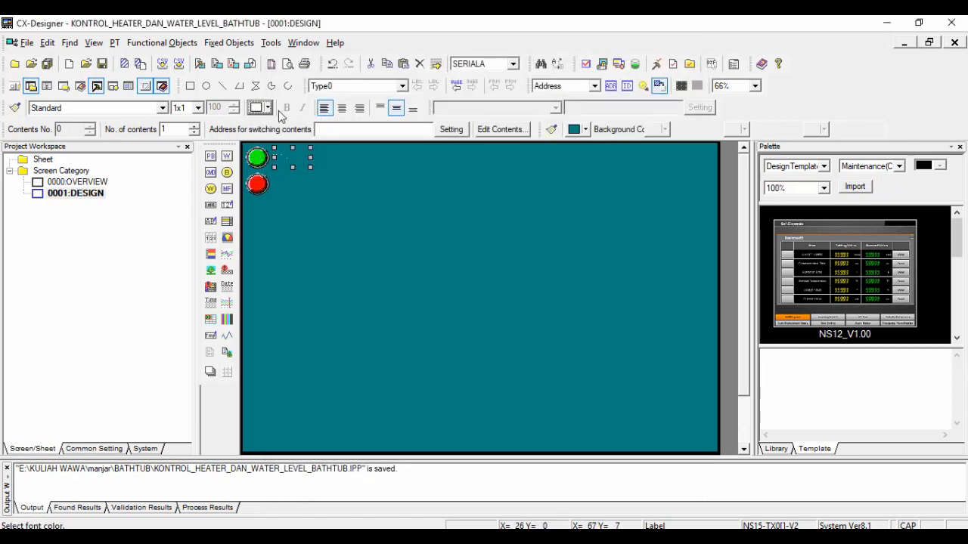
click(271, 108)
click(272, 108)
click(106, 113)
scroll(106, 113, up, 6)
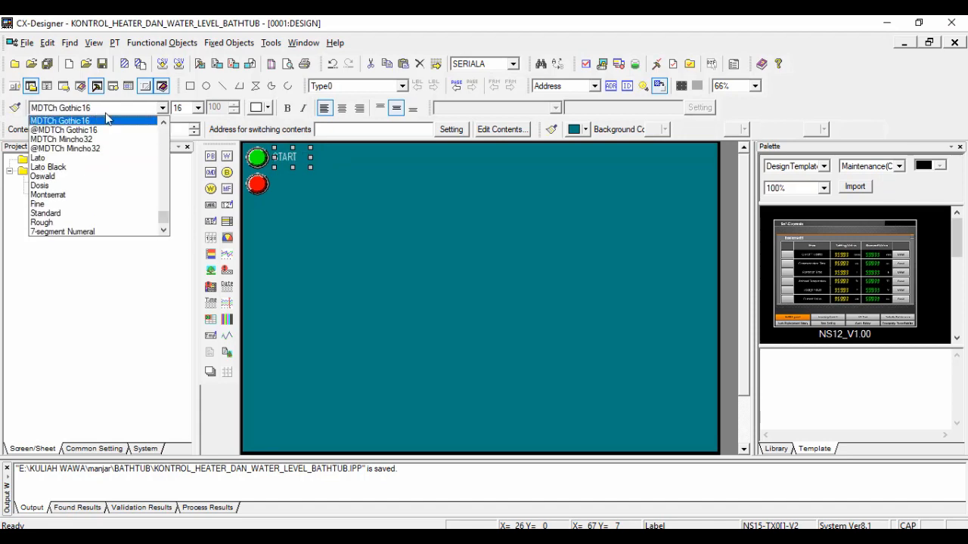
scroll(105, 113, up, 4)
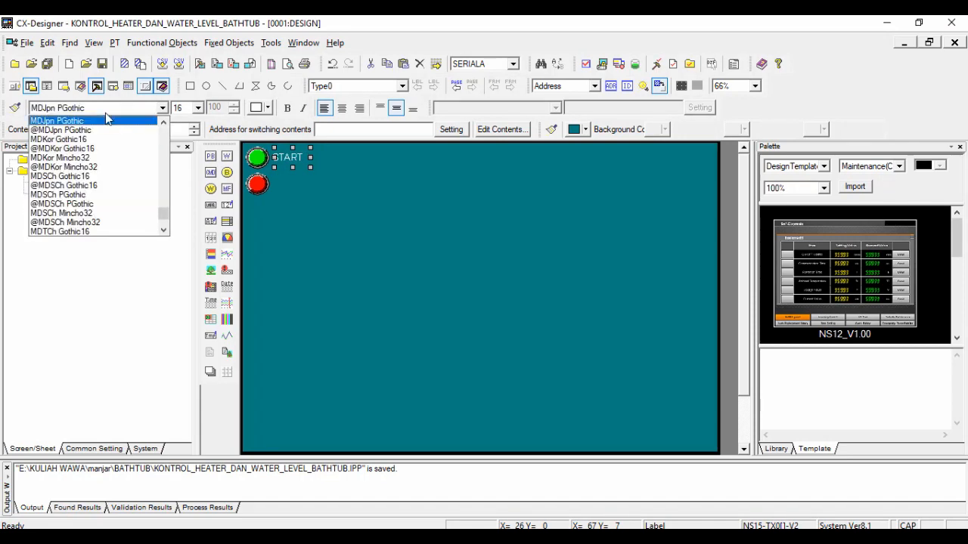
click(287, 108)
click(198, 107)
click(181, 138)
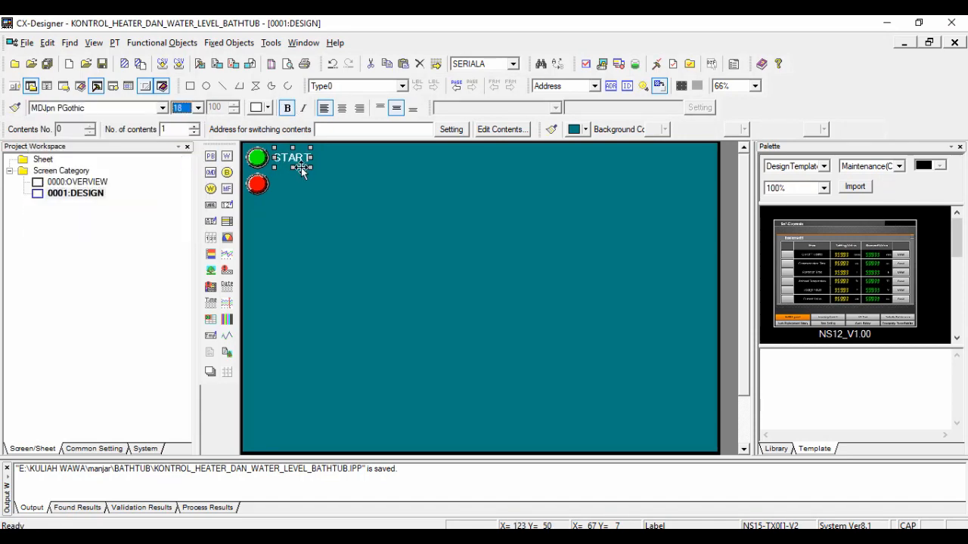
Duplicate the START label beside the red button and change the copy's text to EMERGENCY
key(ctrl+c)
key(ctrl+v)
drag(290, 161, 287, 185)
double_click(287, 184)
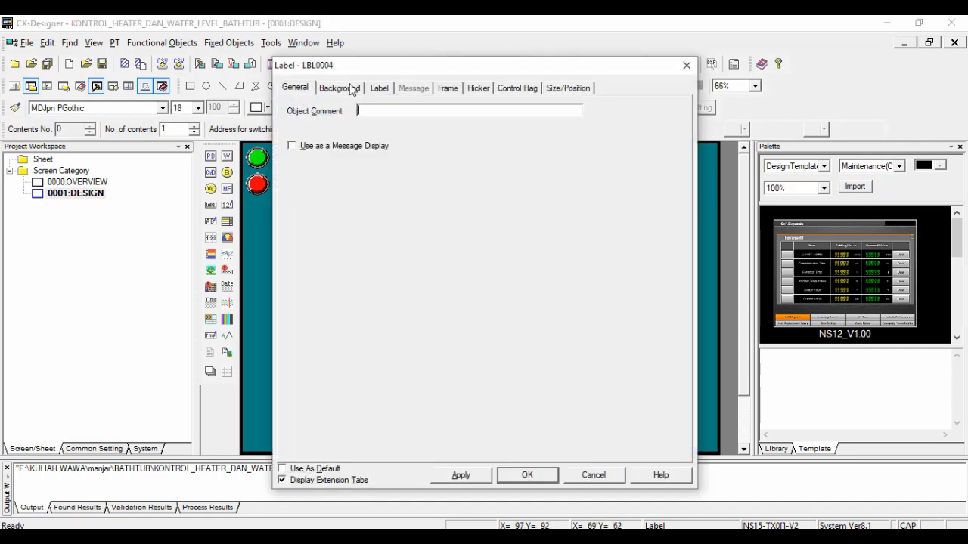
click(350, 87)
click(379, 88)
text(EMERGENCY)
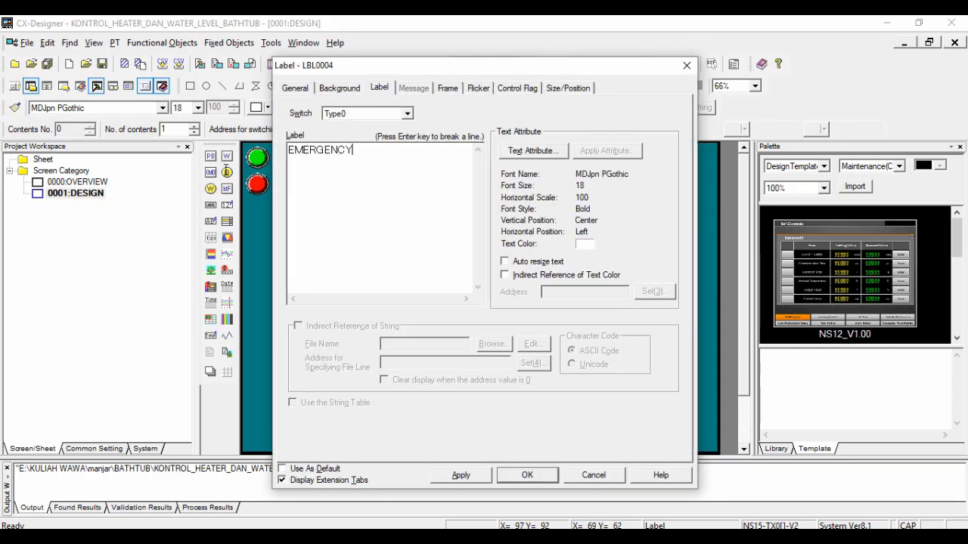
Set the EMERGENCY label's width to 168 dots and line it up beneath the START label
click(517, 89)
click(380, 88)
click(447, 89)
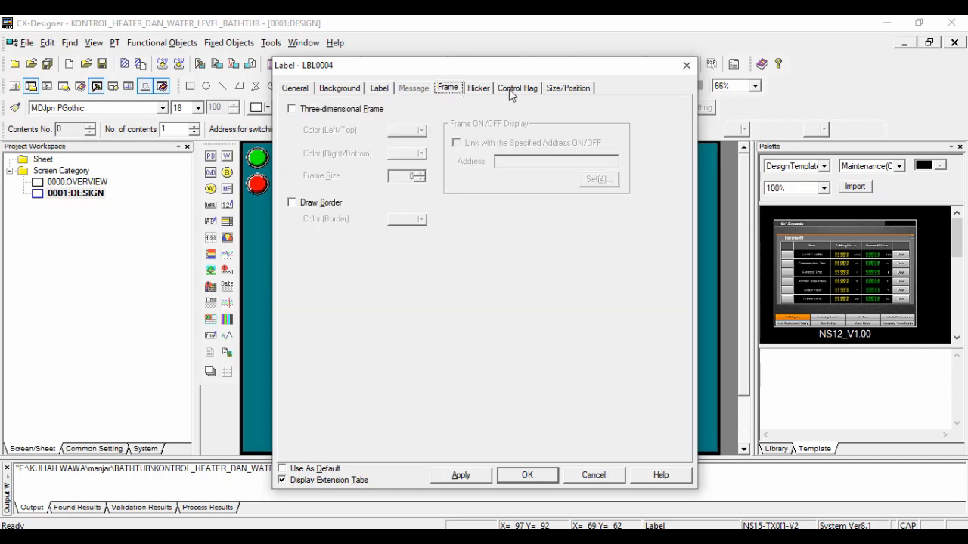
click(568, 87)
double_click(352, 127)
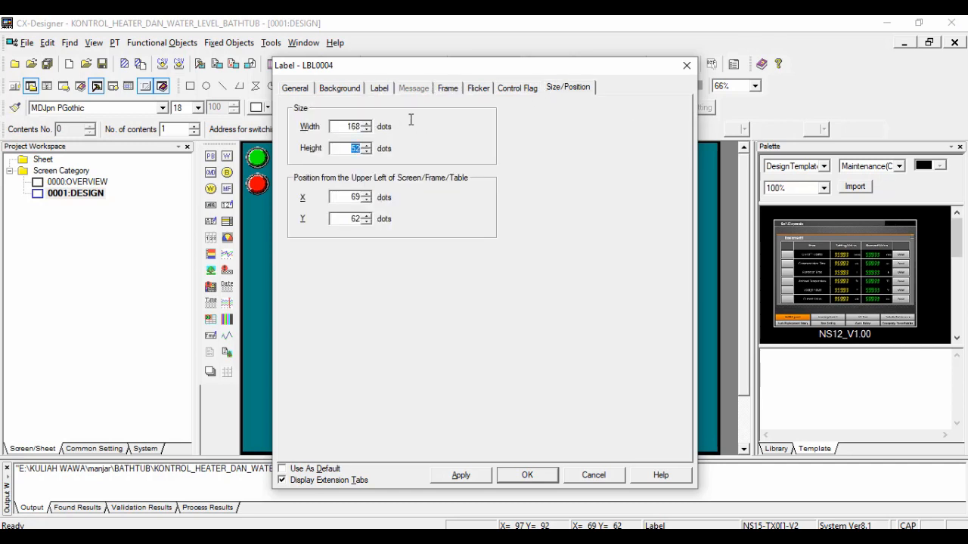
click(546, 475)
Duplicate the EMERGENCY label, move the copy to the upper middle of the DESIGN screen and change its text to SENSOR SUHU
drag(296, 175, 299, 179)
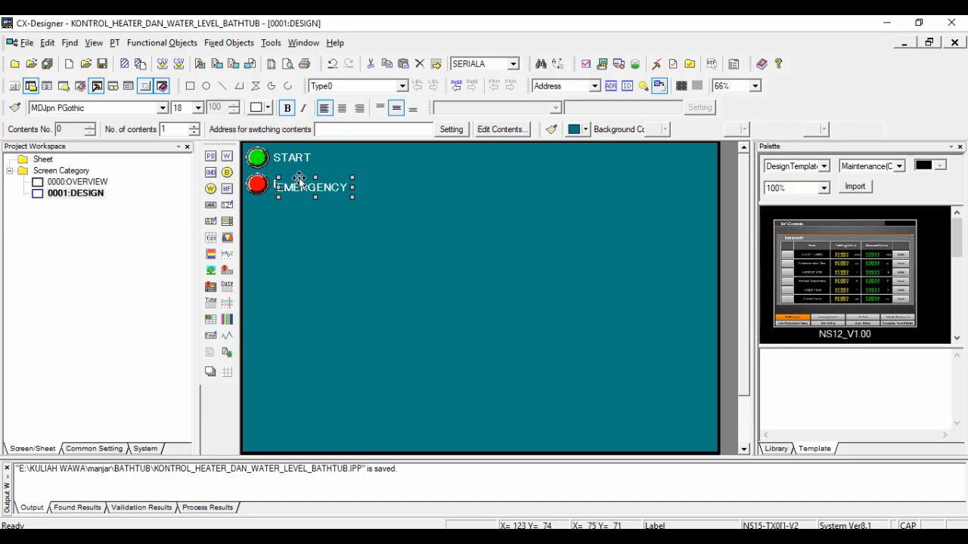
double_click(314, 187)
click(379, 87)
double_click(333, 149)
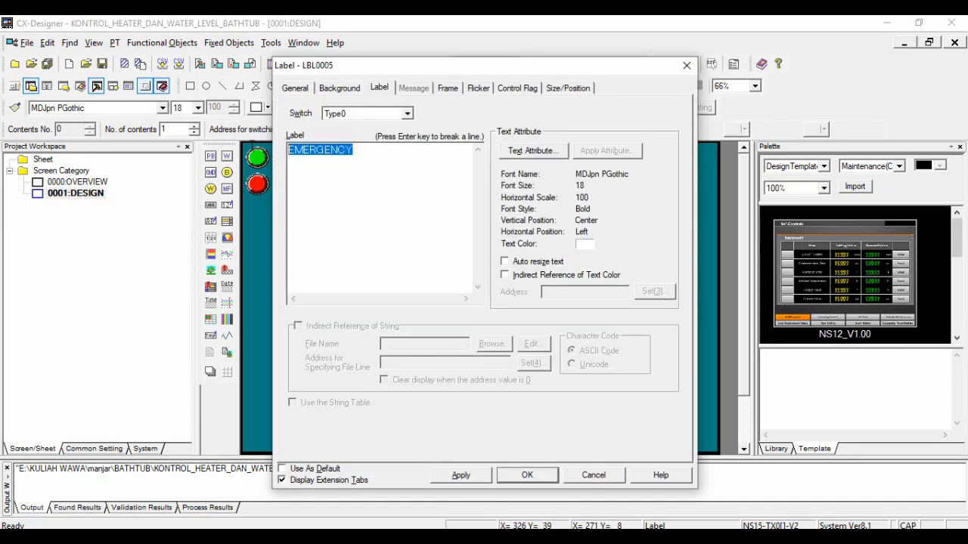
text(SENSOR SUHU)
Set the SENSOR SUHU label's width to 189 and height to 324 dots, with its position at X 52, Y 7
click(448, 88)
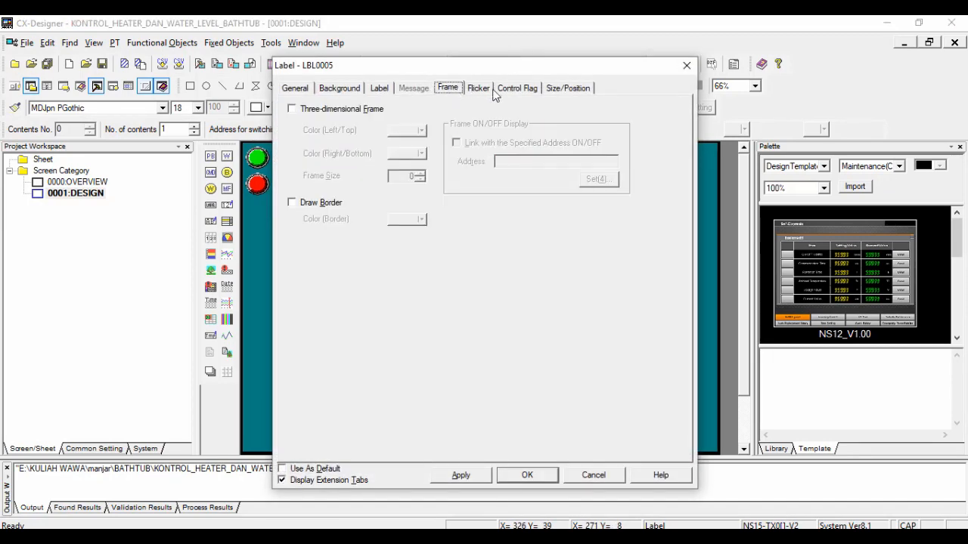
click(517, 88)
click(567, 88)
drag(349, 126, 397, 119)
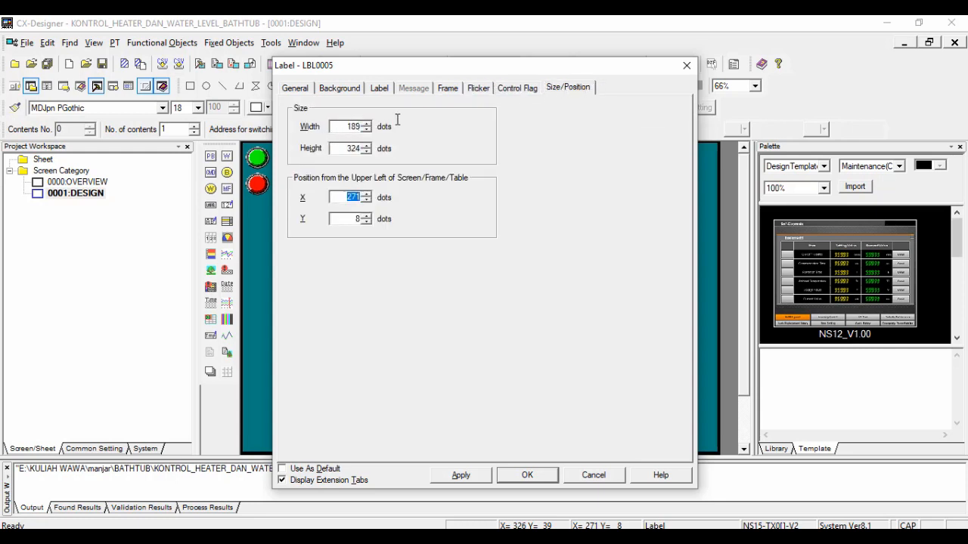
click(527, 475)
Change the SENSOR SUHU label's height to 52 dots and its X position to 324
double_click(309, 235)
click(567, 88)
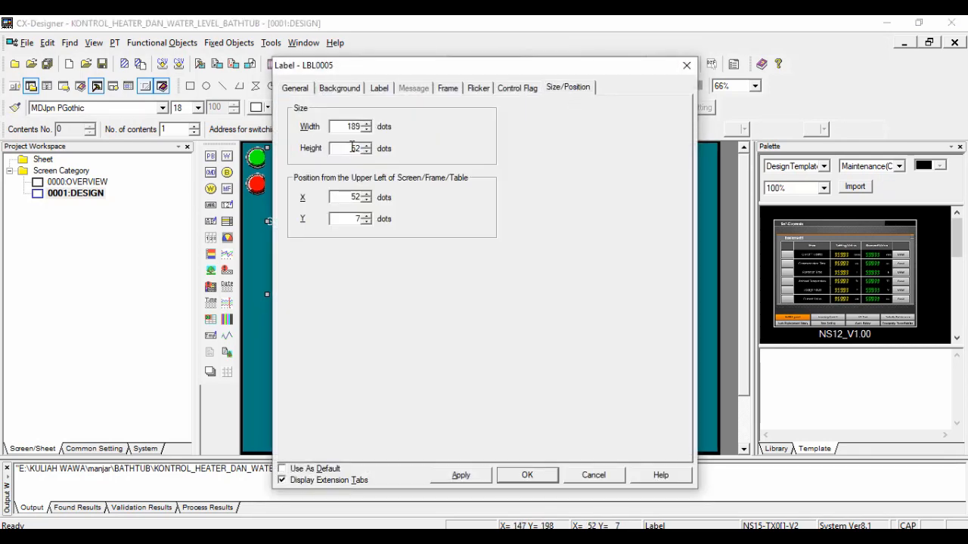
key(Return)
double_click(348, 161)
click(585, 90)
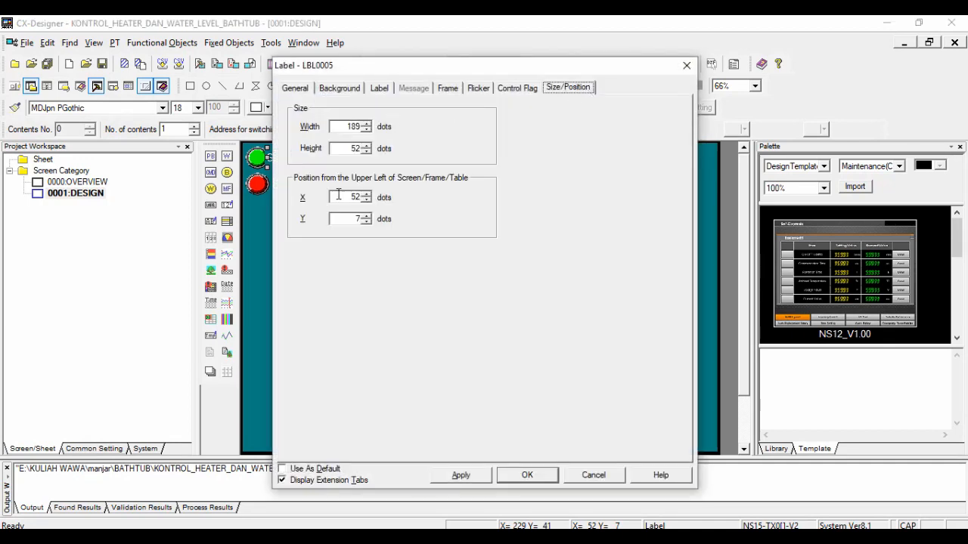
drag(348, 201, 395, 198)
click(527, 478)
Duplicate the SENSOR SUHU label and place the copy directly below it
key(ctrl+c)
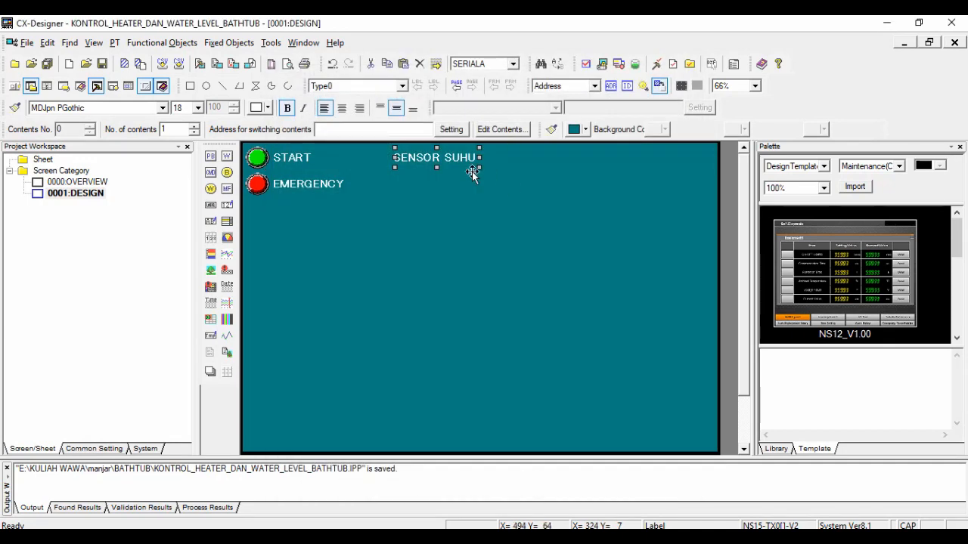
key(ctrl+v)
drag(442, 161, 440, 182)
double_click(440, 181)
click(572, 89)
Change the copied label's text to SUHU YANG DIINGINKAN and set its width to 302 dots at X 324, Y 60
click(379, 88)
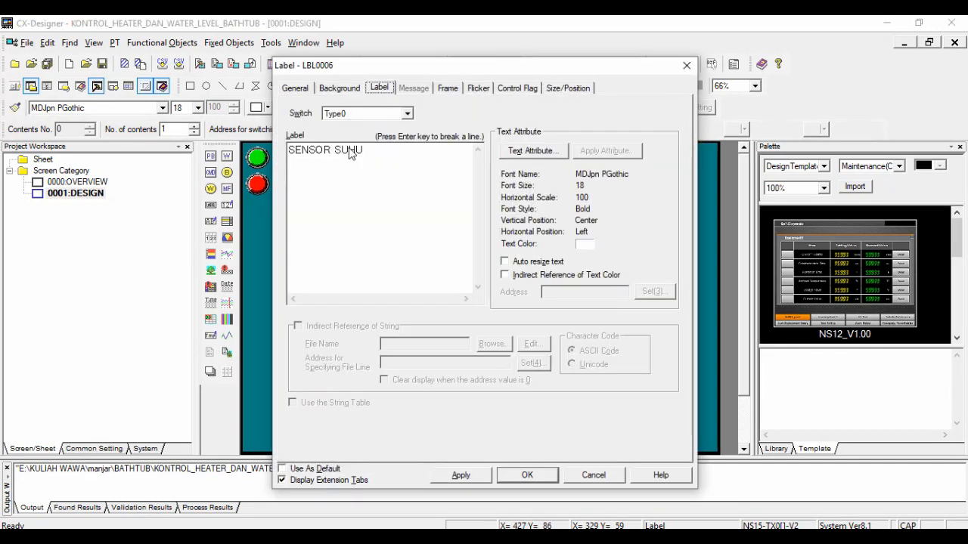
click(354, 152)
text(SUHU)
key(BackSpace)
key(BackSpace)
key(BackSpace)
key(BackSpace)
key(BackSpace)
key(BackSpace)
key(BackSpace)
key(BackSpace)
key(BackSpace)
key(BackSpace)
key(BackSpace)
key(BackSpace)
key(BackSpace)
key(BackSpace)
text(AHU YANG DIINGINKAN)
click(559, 87)
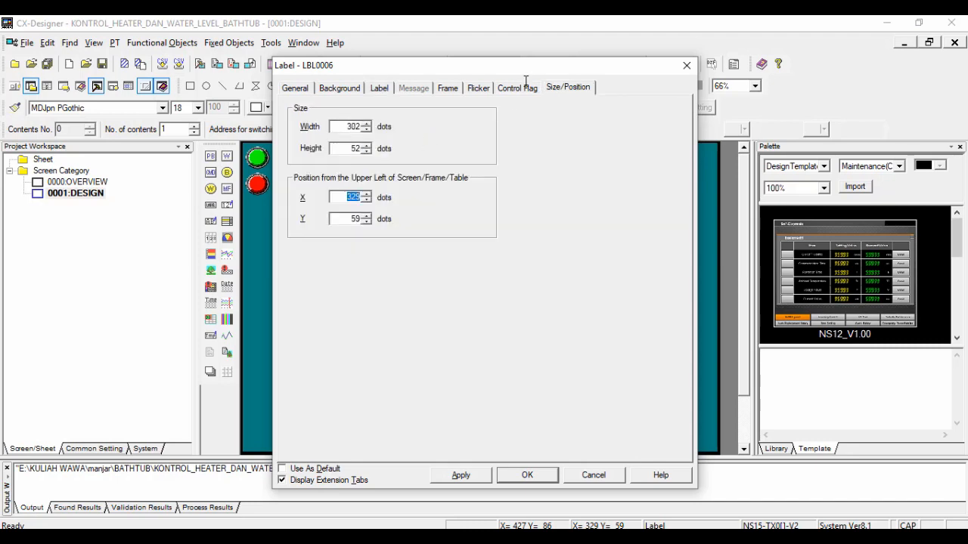
click(527, 475)
Add a Numeral Display & Input beside the SENSOR SUHU label at about X 633, Y 9, addressed to SERIALA's DM:Data Memory area
click(227, 206)
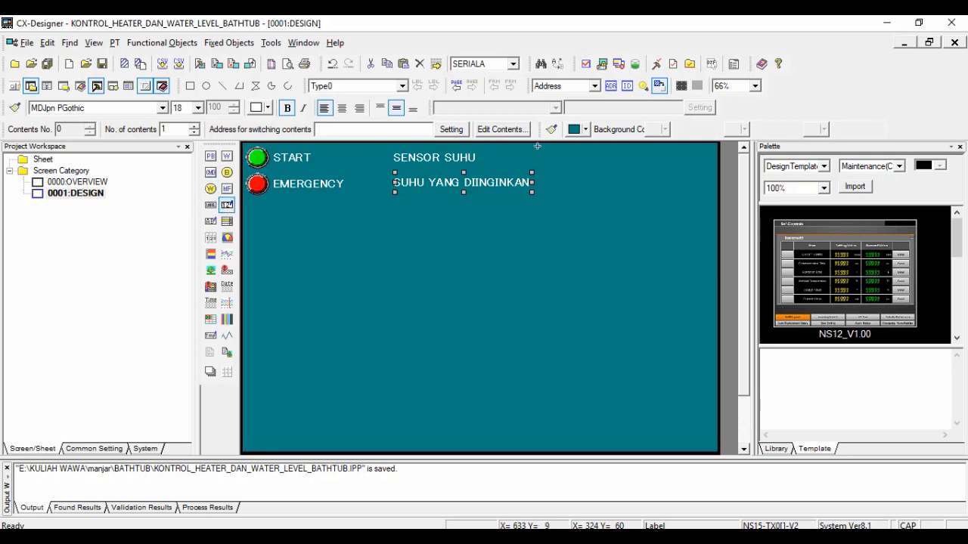
drag(539, 148, 602, 169)
double_click(581, 160)
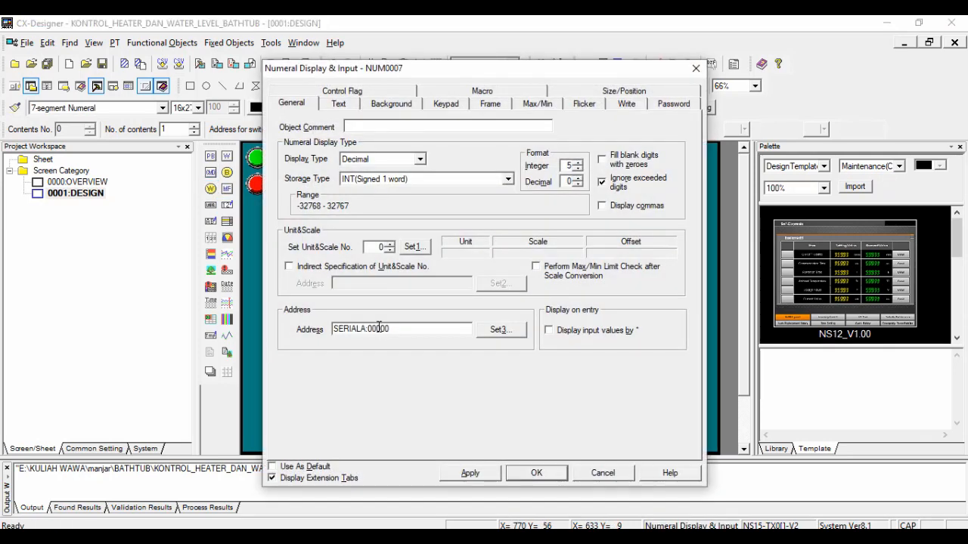
click(500, 330)
click(378, 250)
click(349, 320)
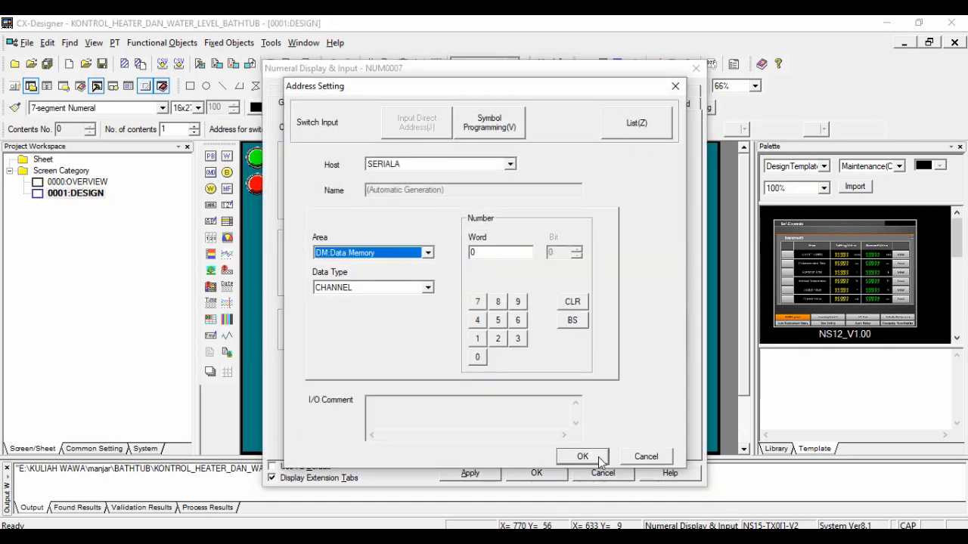
click(597, 459)
click(393, 329)
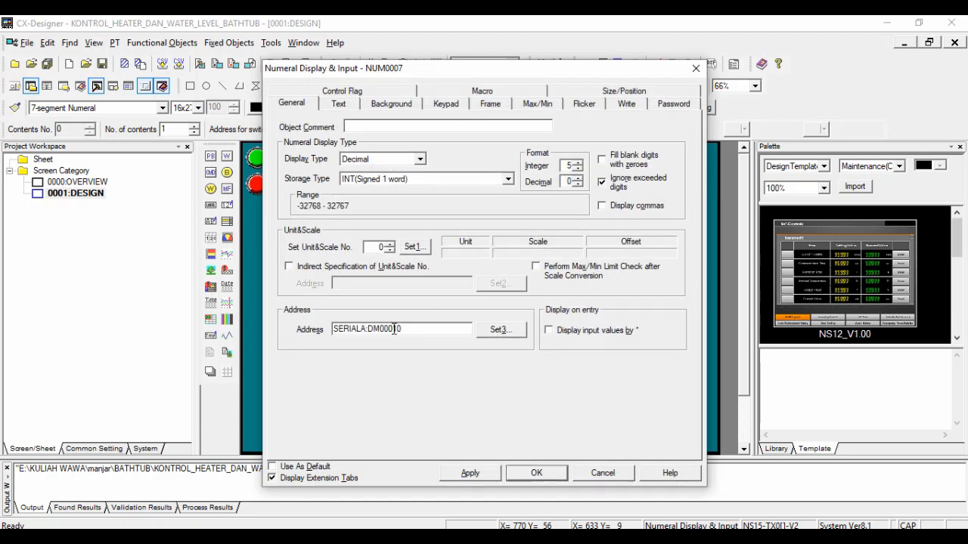
Set the SENSOR SUHU numeral display's width to 118 dots and height to 42 dots
click(352, 106)
click(385, 105)
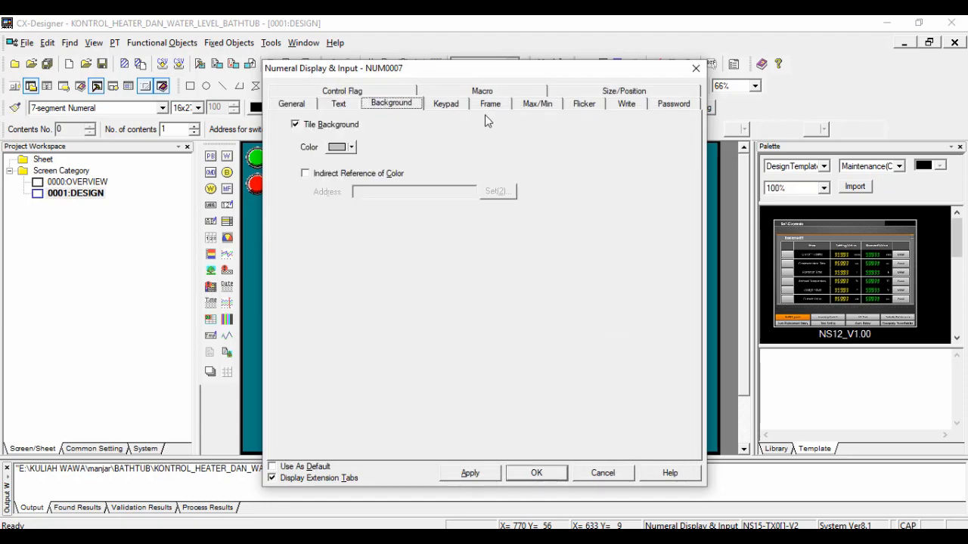
click(624, 91)
drag(336, 142, 354, 143)
text(118)
key(Tab)
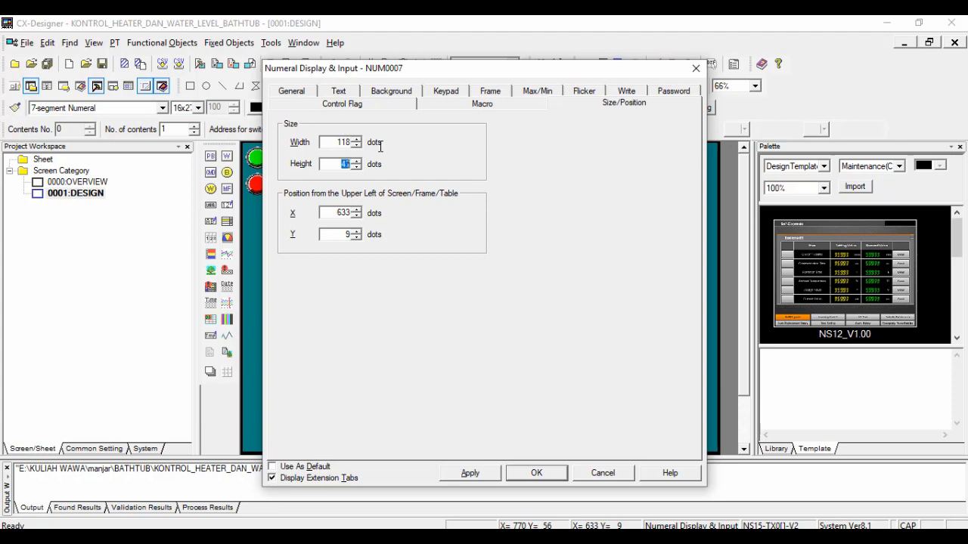
text(42)
key(Tab)
click(534, 474)
Duplicate the numeral display beside the SUHU YANG DIINGINKAN label, with address SERIALA:DM00015 and X position 634
drag(558, 160, 563, 184)
double_click(564, 183)
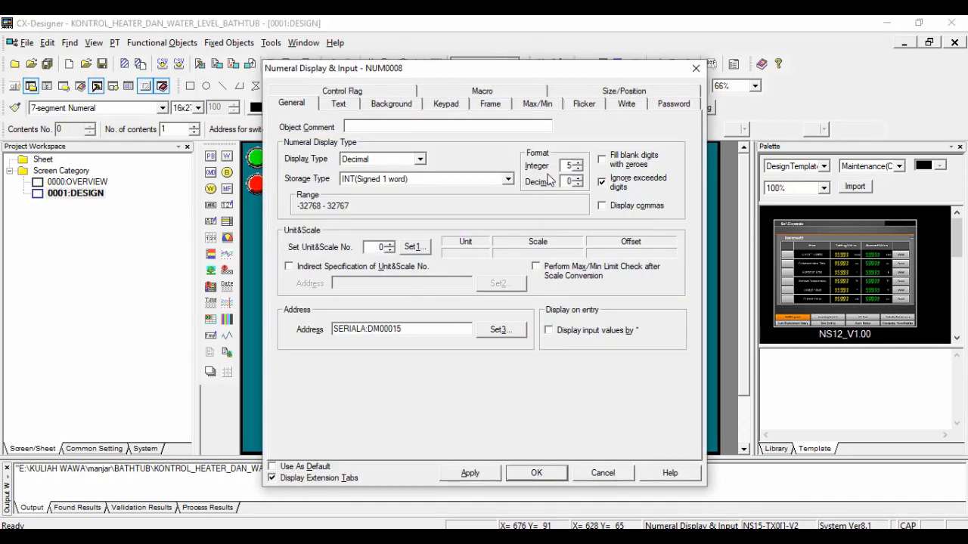
click(574, 95)
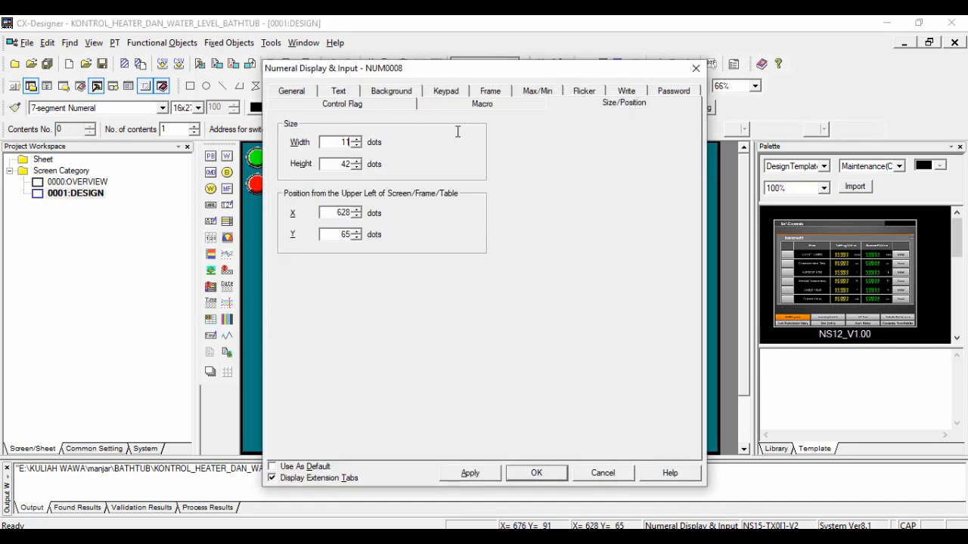
text(634)
key(Tab)
key(Return)
Duplicate the SUHU YANG DIINGINKAN label and place the copy below the EMERGENCY button at about X 18, Y 151
click(434, 251)
click(428, 185)
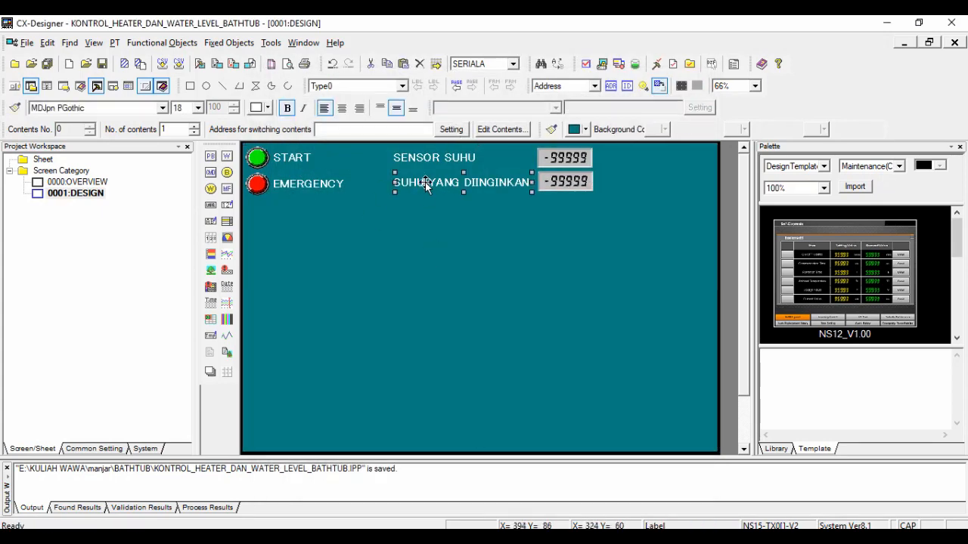
drag(428, 185, 283, 227)
double_click(284, 227)
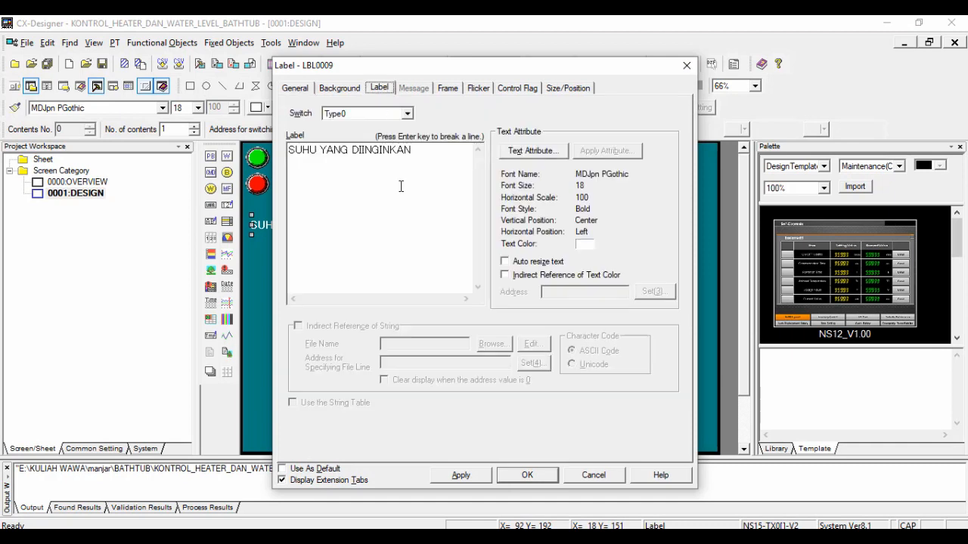
Change the copied label's text to KETINGGIAN AIR PADA BATHTUB
key(BackSpace)
key(BackSpace)
key(BackSpace)
key(BackSpace)
key(BackSpace)
key(BackSpace)
key(BackSpace)
key(BackSpace)
key(BackSpace)
key(BackSpace)
key(BackSpace)
key(BackSpace)
key(BackSpace)
key(BackSpace)
key(BackSpace)
key(BackSpace)
key(BackSpace)
key(BackSpace)
text(KE)
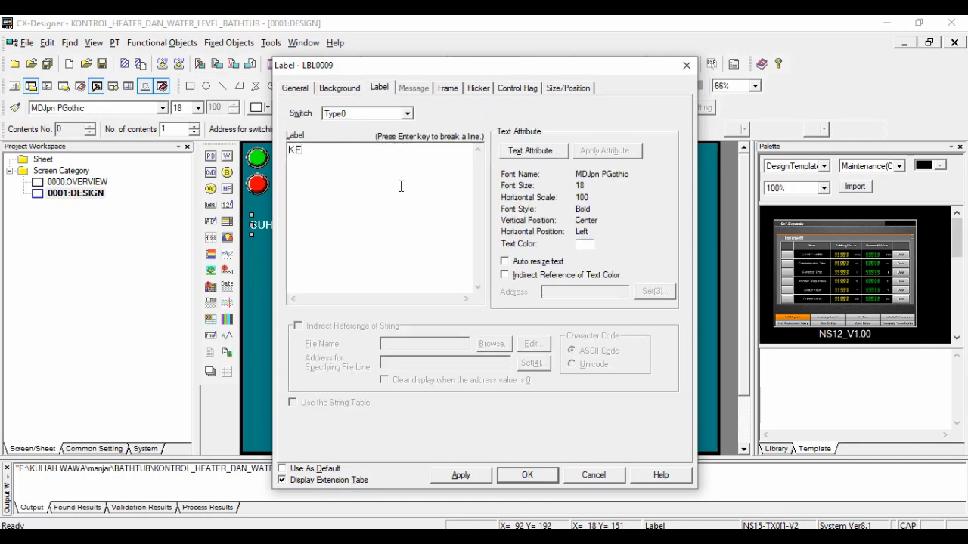
text(TINGGIAN AIR PADA BATHTUB)
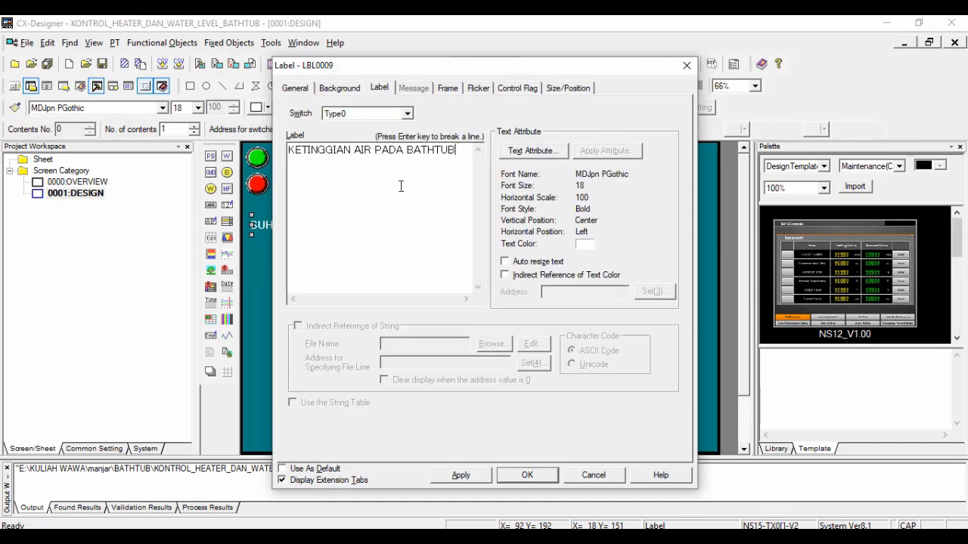
Set the KETINGGIAN AIR PADA BATHTUB label's width to 412 dots and its position to X 17, Y 144
click(568, 87)
key(Tab)
text(412)
key(Tab)
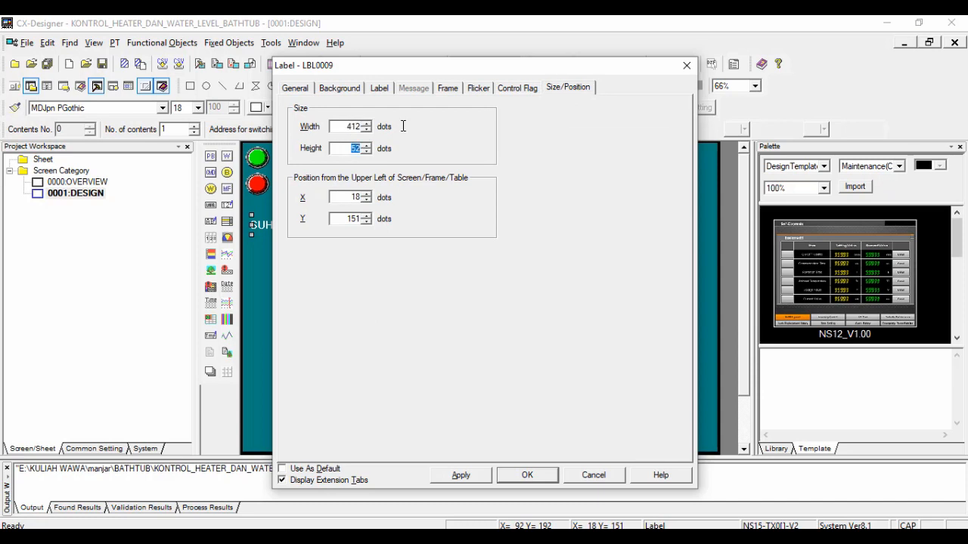
text(17)
key(Tab)
key(Return)
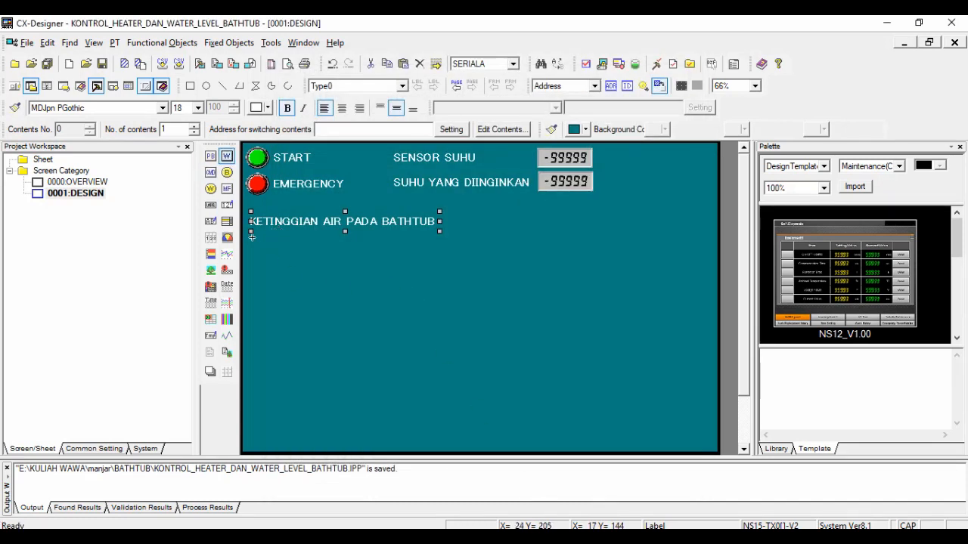
Add a word button below the KETINGGIAN AIR PADA BATHTUB label that writes the value 8 to SERIALA:DM00012
drag(252, 237, 310, 245)
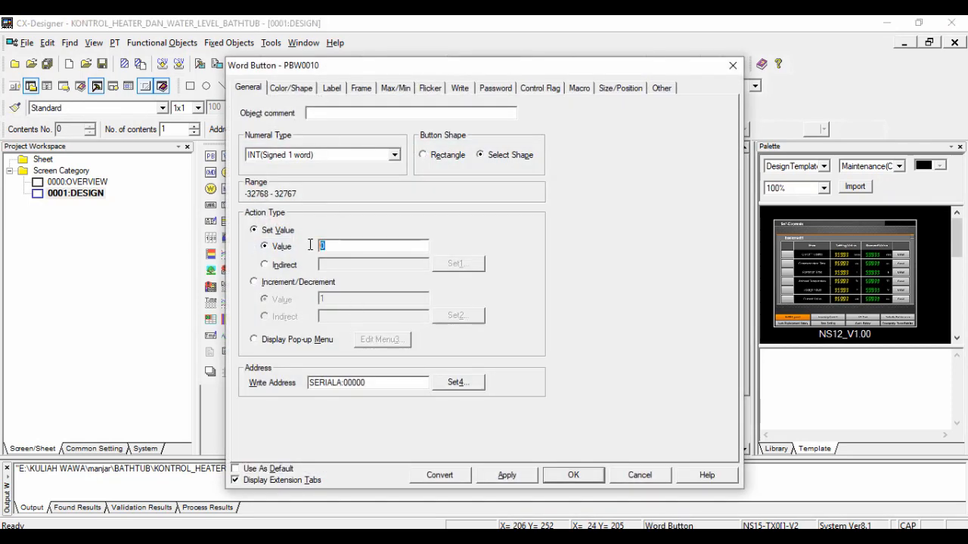
text(8)
click(457, 382)
click(428, 250)
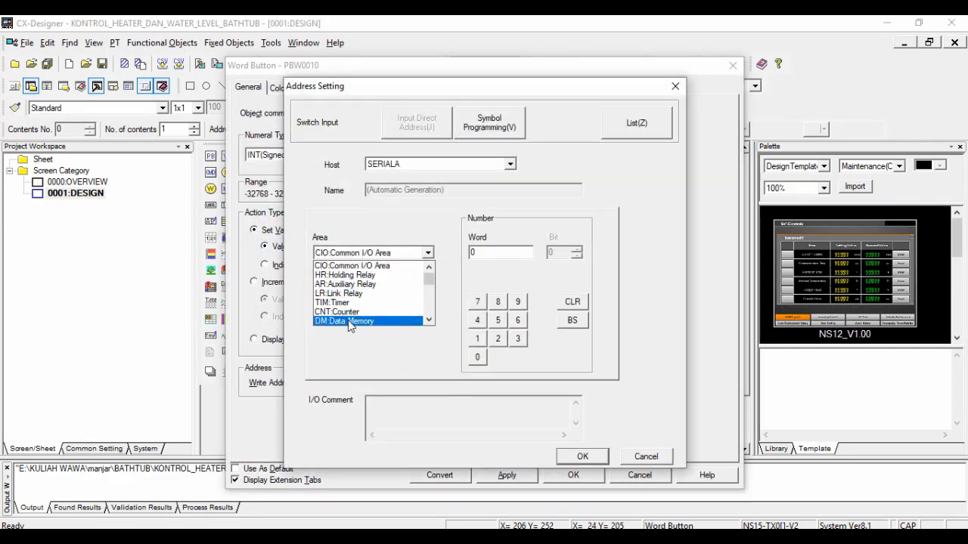
click(360, 320)
click(580, 456)
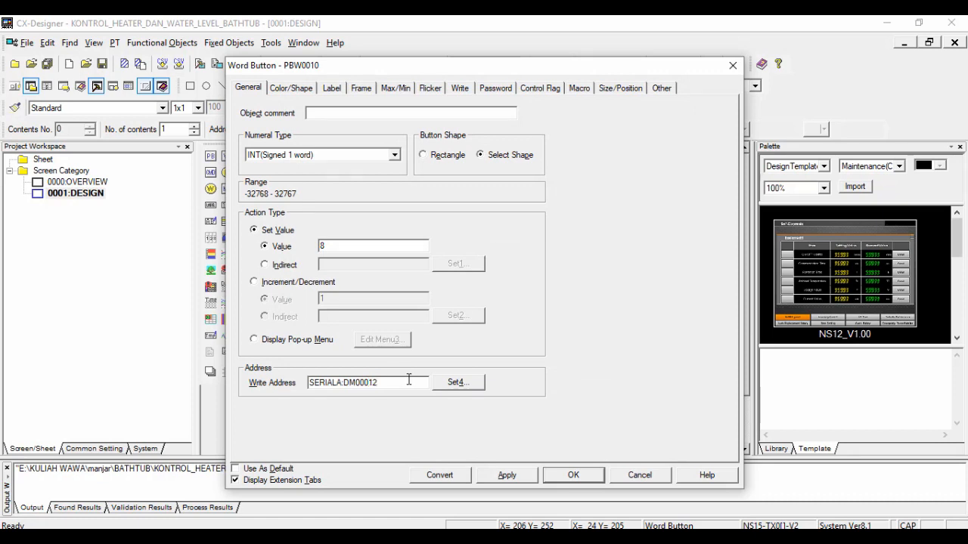
Label the word button SEDIKIT and size it 175 by 55 dots at X 16, Y 201
click(333, 88)
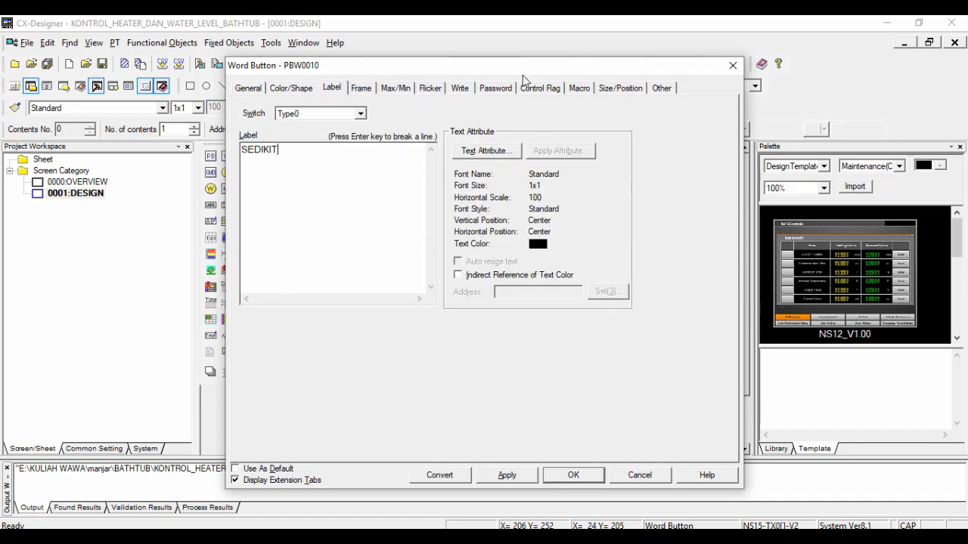
click(620, 87)
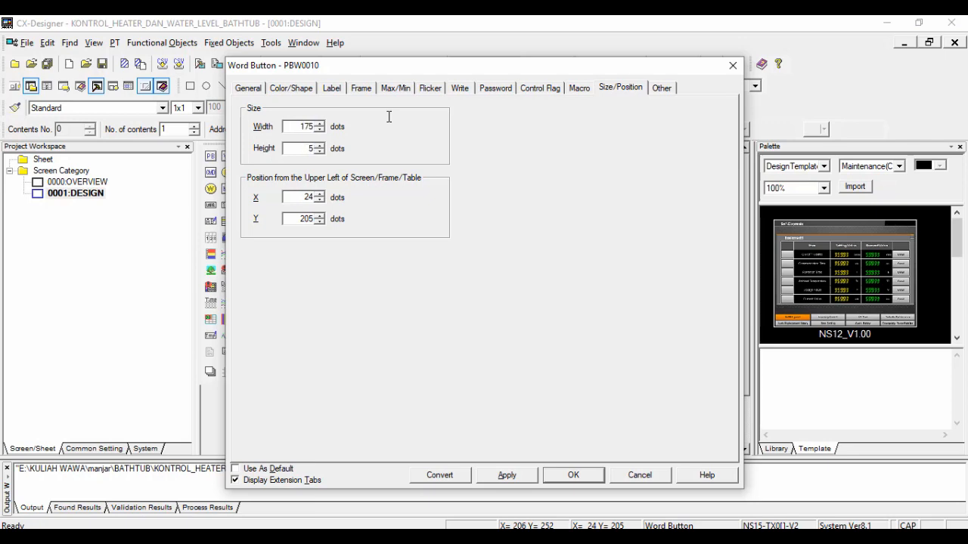
click(573, 475)
Set the SEDIKIT button's label font to MDJpn PGothic
click(124, 108)
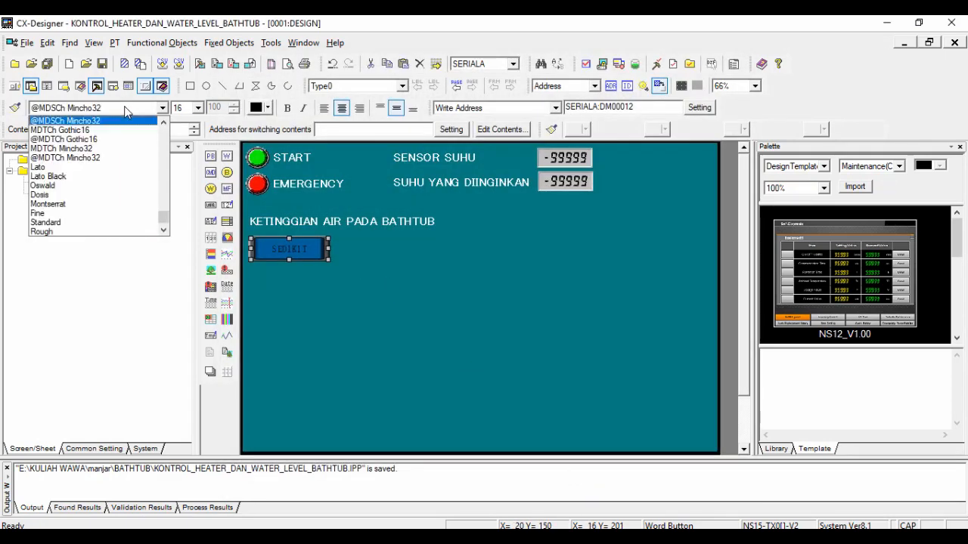
key(Up)
key(Up)
key(Up)
key(Up)
key(Up)
key(Up)
key(Up)
key(Up)
key(Up)
key(Up)
key(Up)
click(161, 108)
Format the SEDIKIT button's label text as size 18, bold and white
click(198, 108)
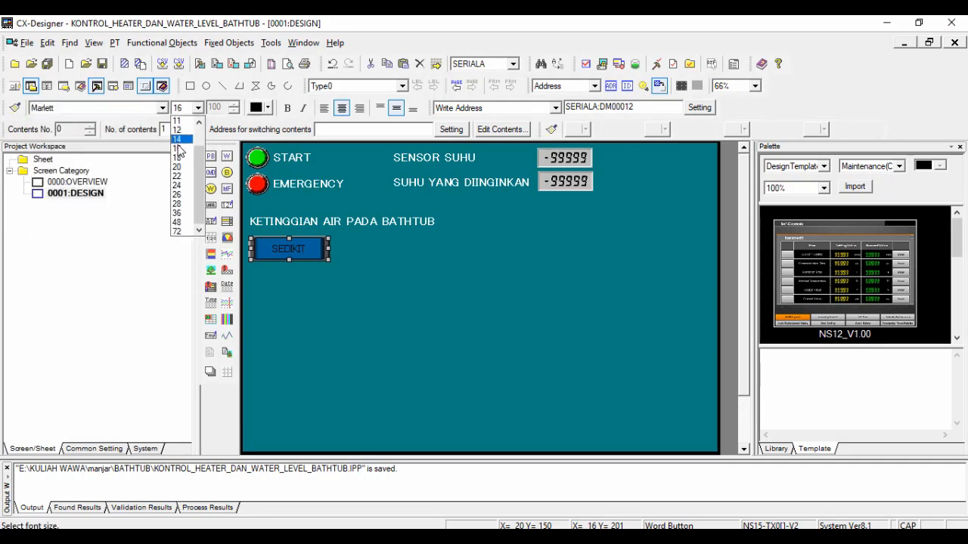
click(182, 161)
click(287, 108)
click(267, 108)
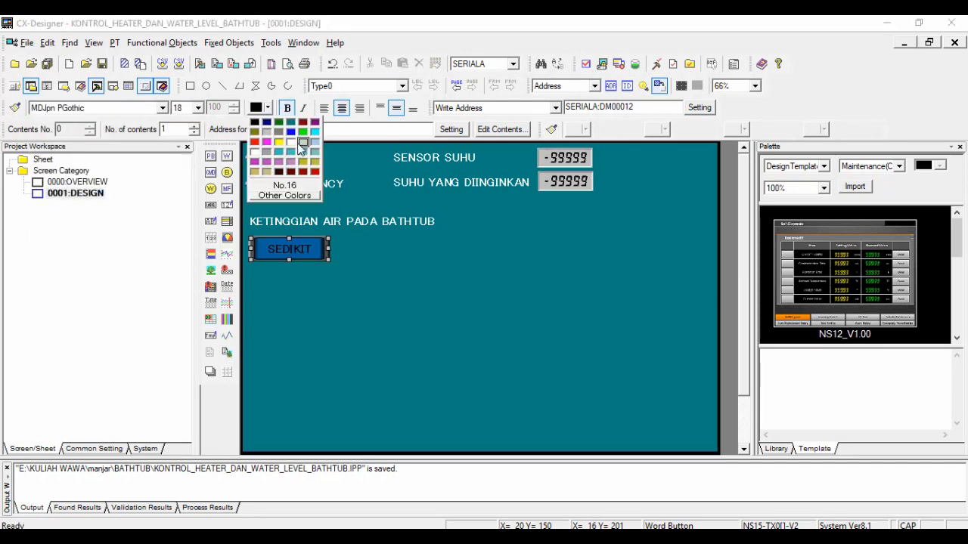
click(292, 142)
click(267, 108)
Duplicate the SEDIKIT button and place the copy directly to its right at about X 205, Y 197
click(308, 257)
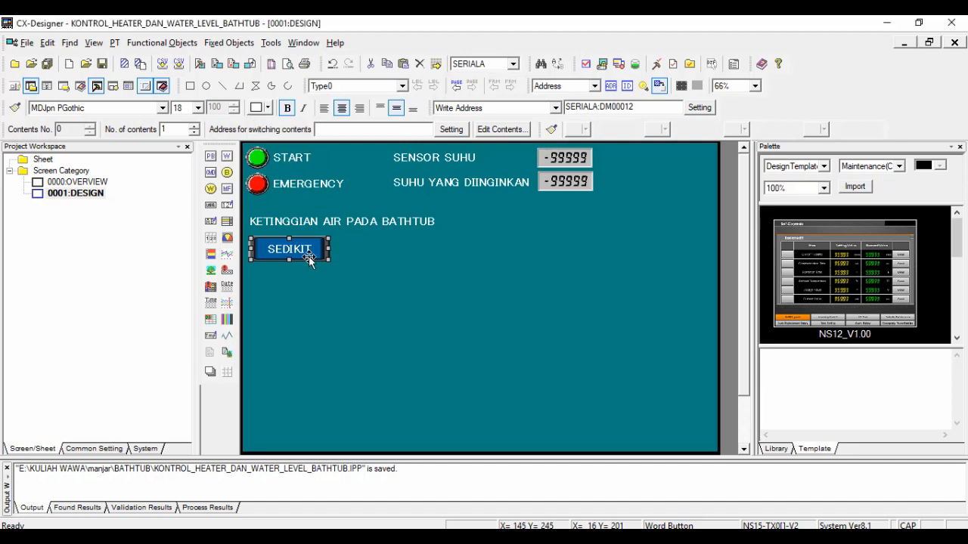
key(ctrl+c)
key(ctrl+v)
drag(306, 255, 385, 248)
Give the copied button the set value 15 and label SETENGAH, and position it at X 195, Y 202
double_click(385, 248)
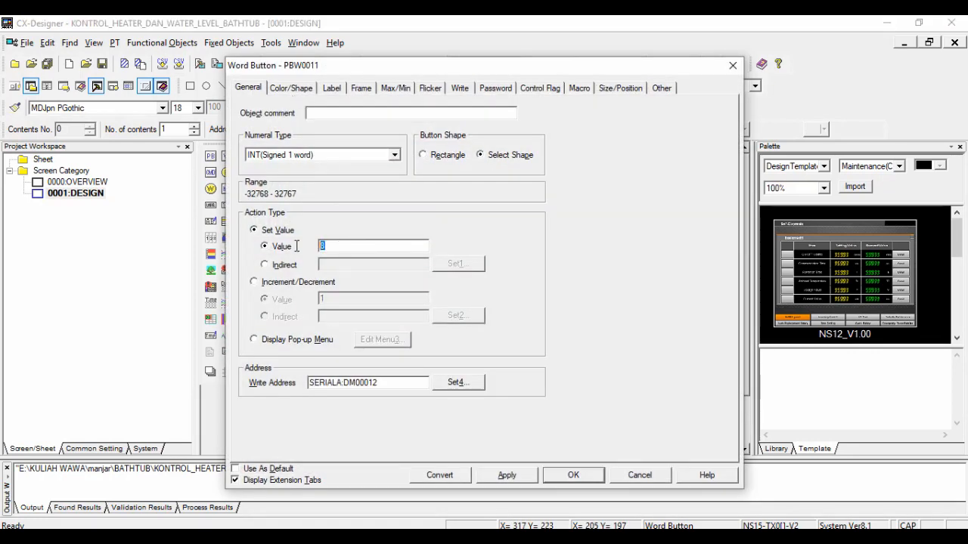
click(332, 88)
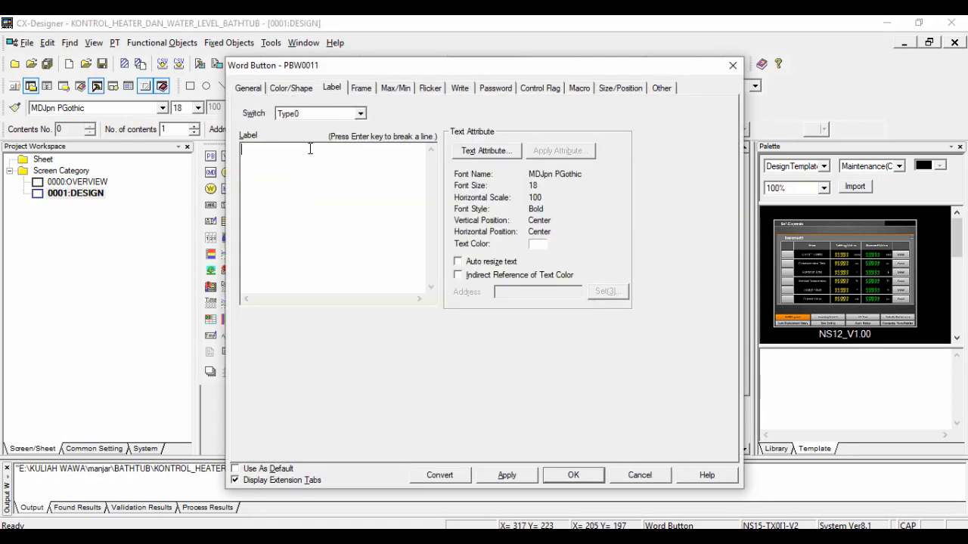
click(618, 88)
drag(300, 126, 351, 129)
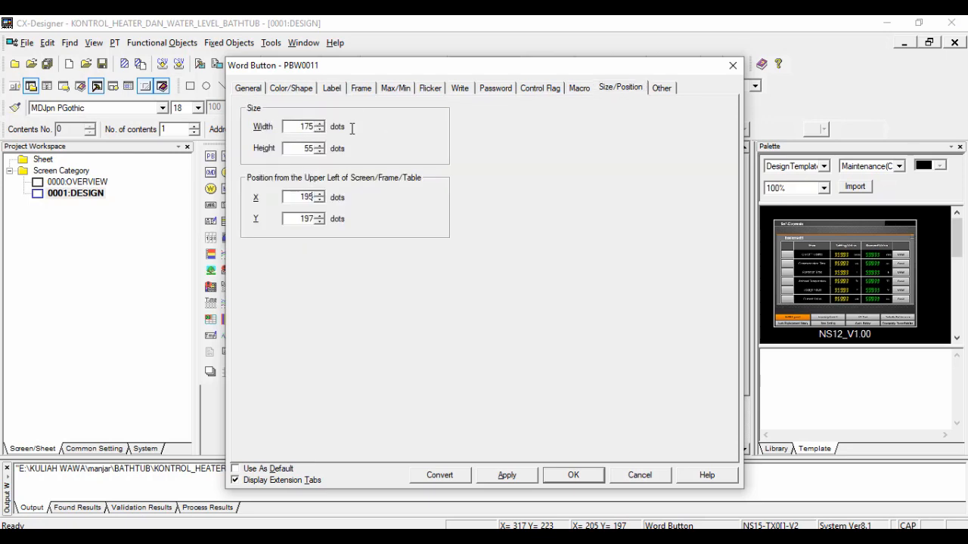
click(573, 477)
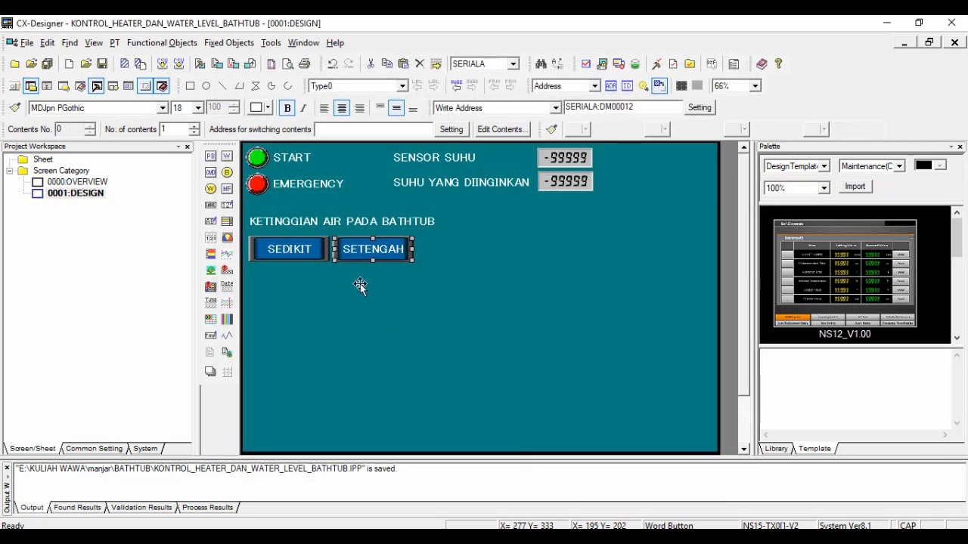
Duplicate the SETENGAH button and place the copy directly to its right at about X 379, Y 195
key(ctrl+c)
key(ctrl+v)
drag(385, 257, 467, 248)
Give the new copy of the SETENGAH button the set value 22, label AGAK PENUH and a width of 207 dots
double_click(467, 248)
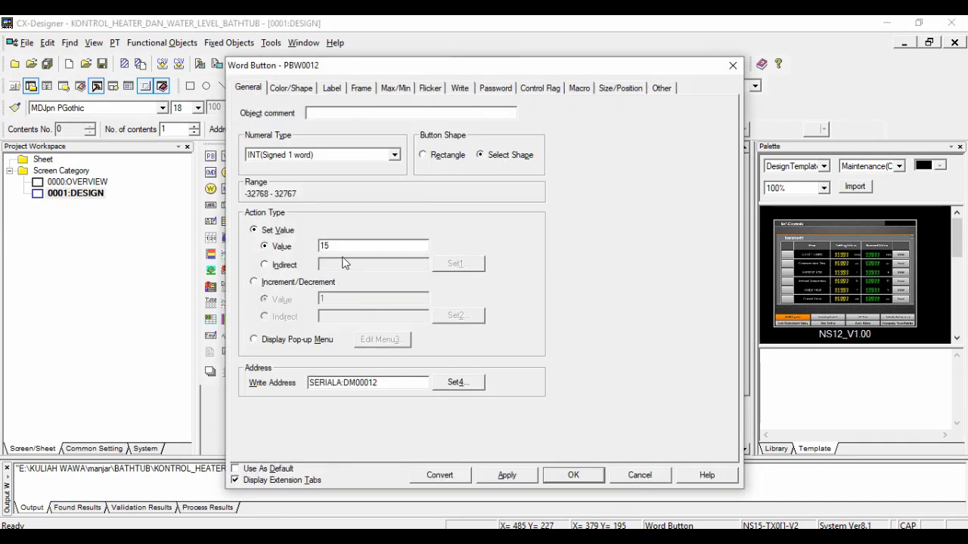
drag(340, 248, 291, 251)
text(22)
click(325, 90)
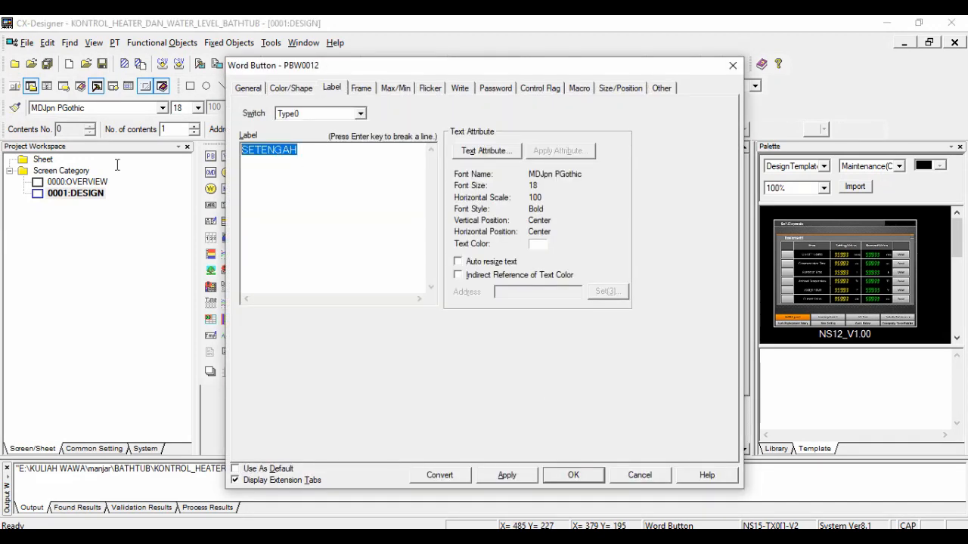
text(AGAK PENUH)
click(618, 88)
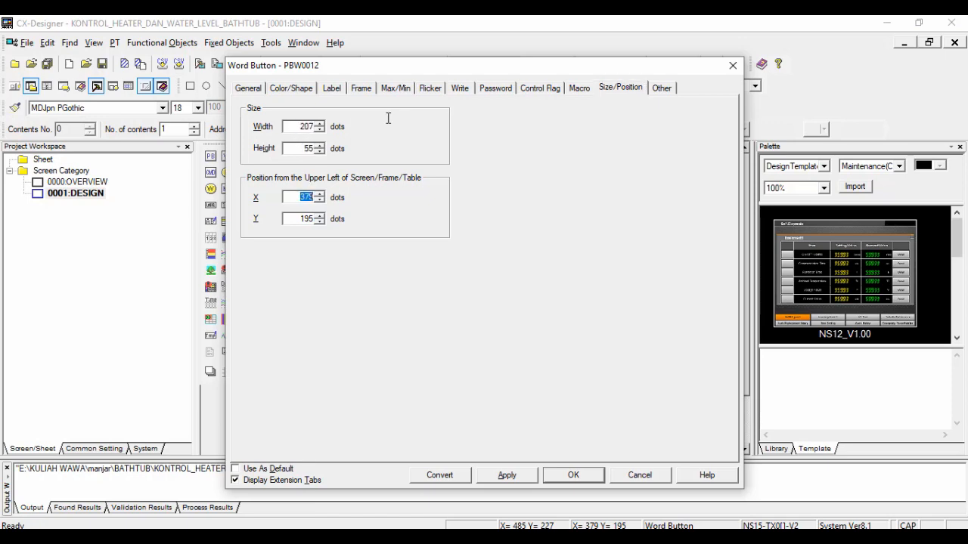
click(560, 479)
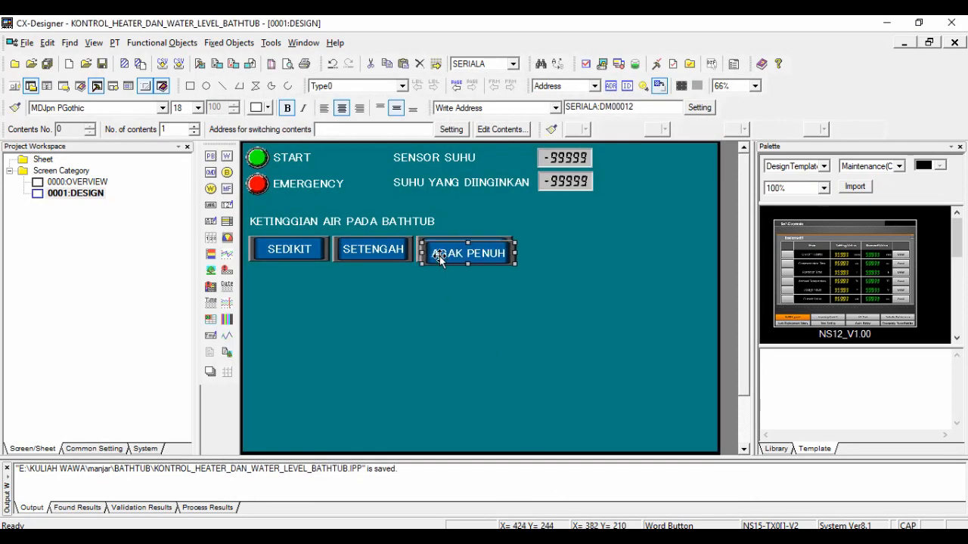
Place a copy of the AGAK PENUH button to its right, with set value 30, label PENUH and width 139 dots at X 587, Y 201
drag(462, 256, 561, 253)
double_click(562, 253)
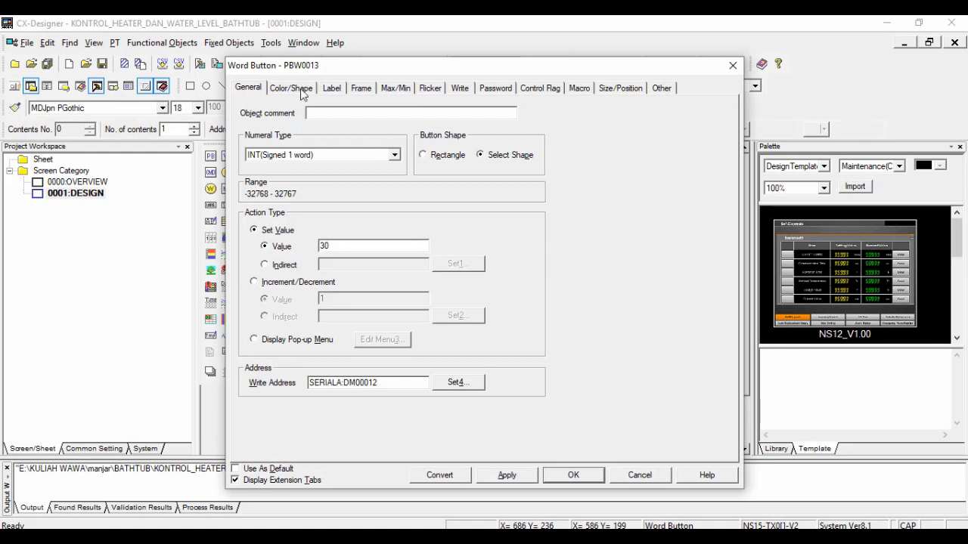
click(330, 88)
double_click(254, 150)
key(Delete)
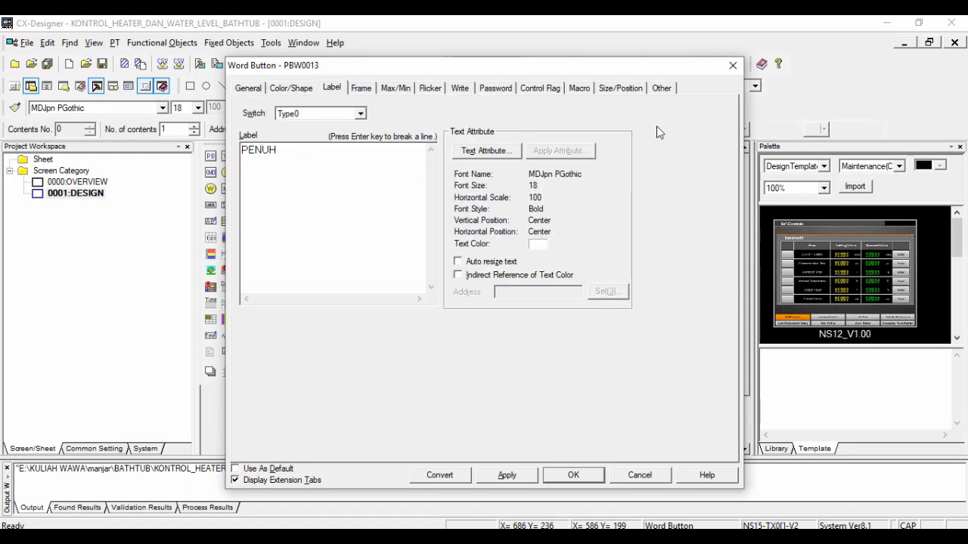
click(613, 88)
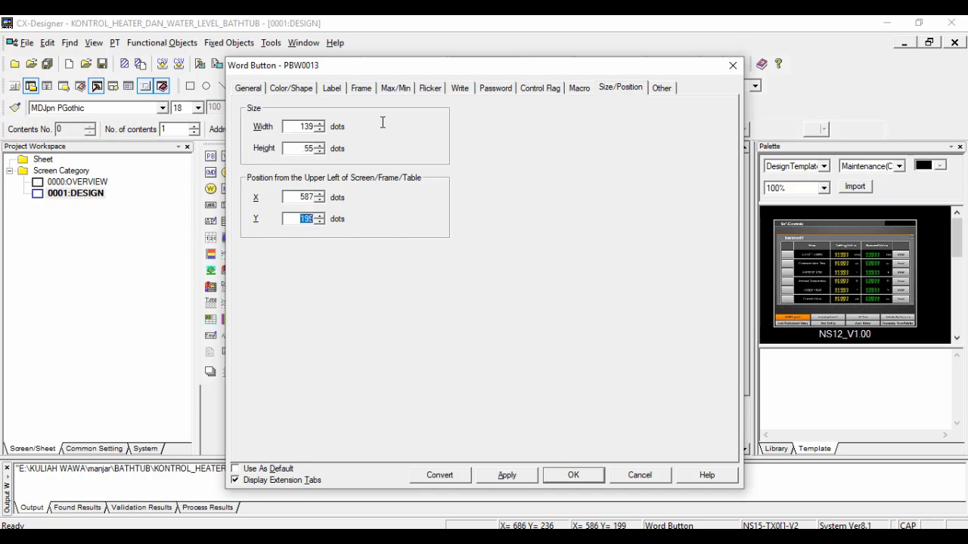
click(564, 479)
Review the PENUH word button's general properties
double_click(555, 256)
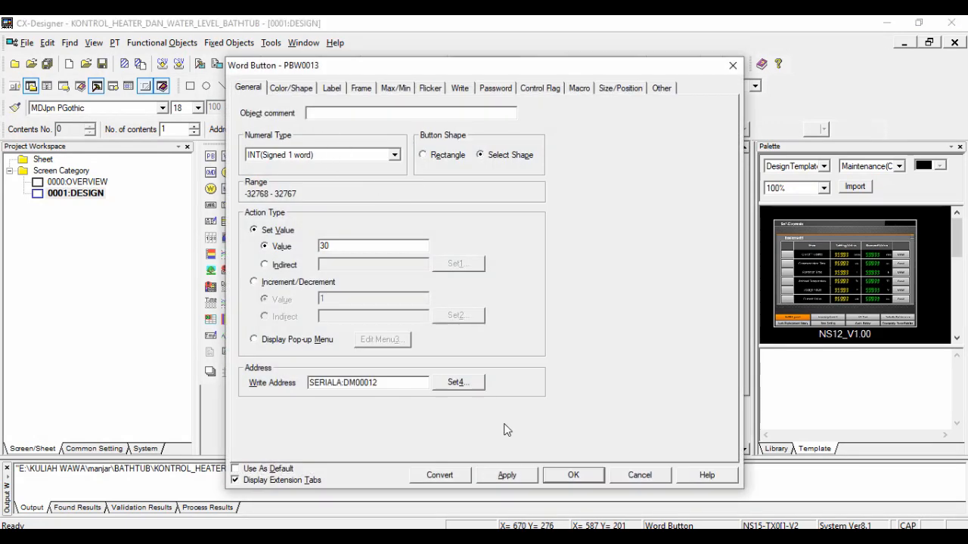
click(563, 476)
click(409, 327)
Place a bit lamp at about X 791, Y 29 with address SERIALA:00010.01 and the blue Tanks2 shape for ON and OFF
click(227, 172)
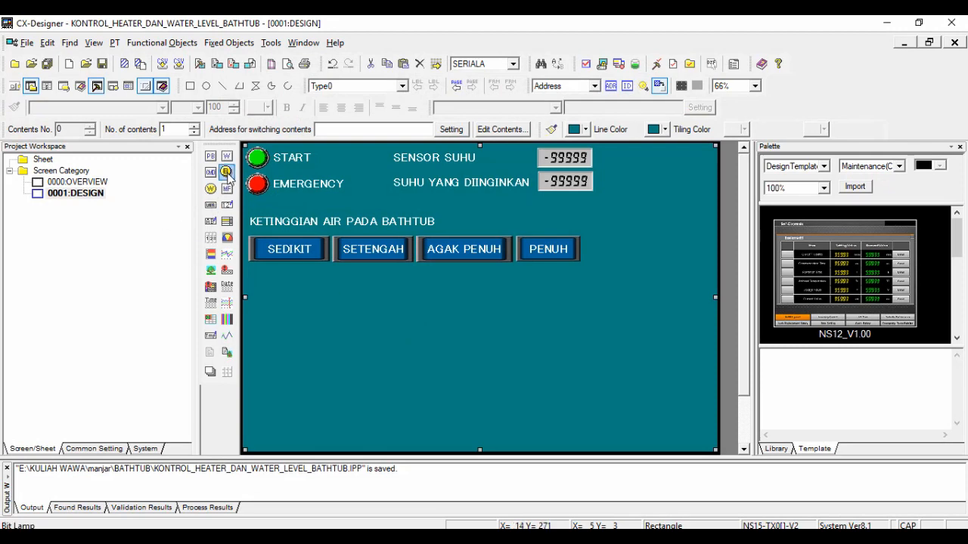
drag(611, 156, 716, 264)
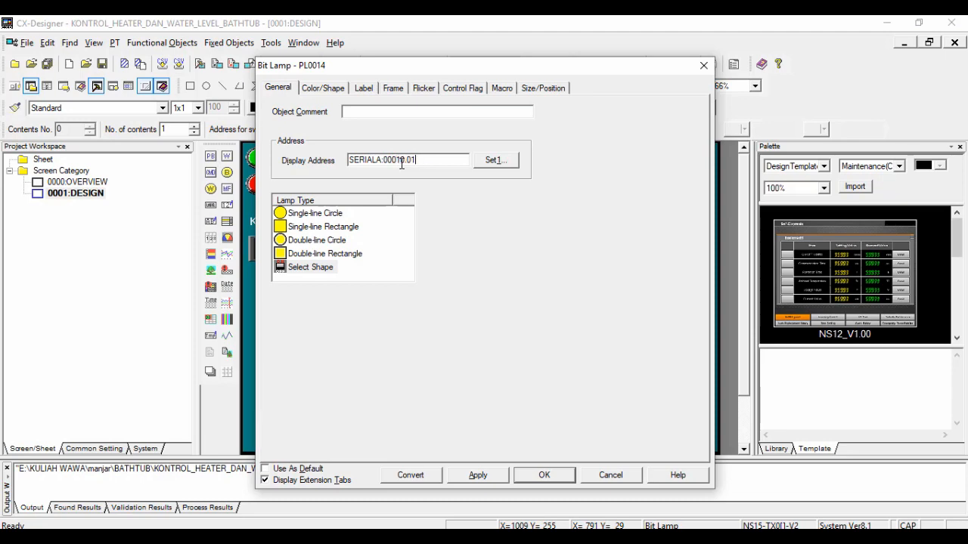
click(333, 89)
click(328, 217)
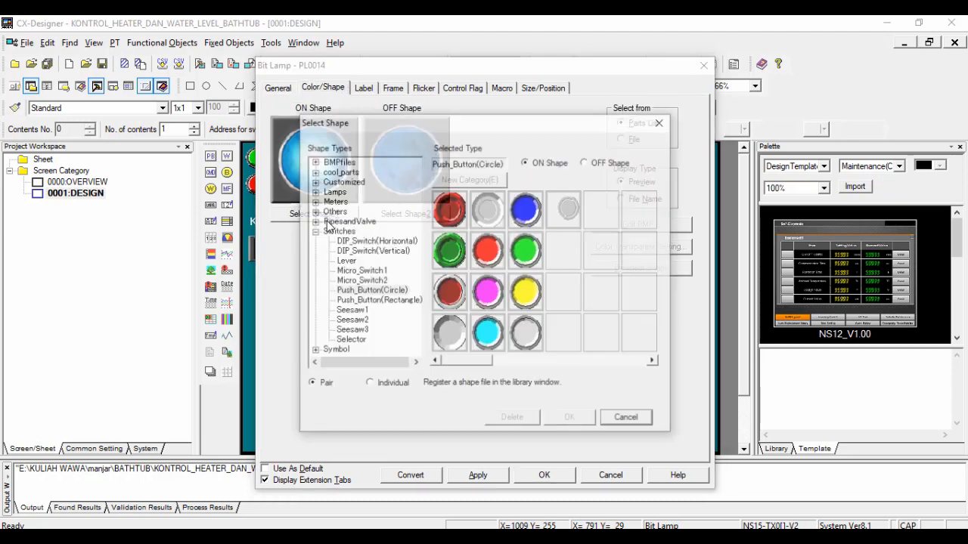
click(315, 231)
double_click(328, 163)
scroll(366, 291, down, 20)
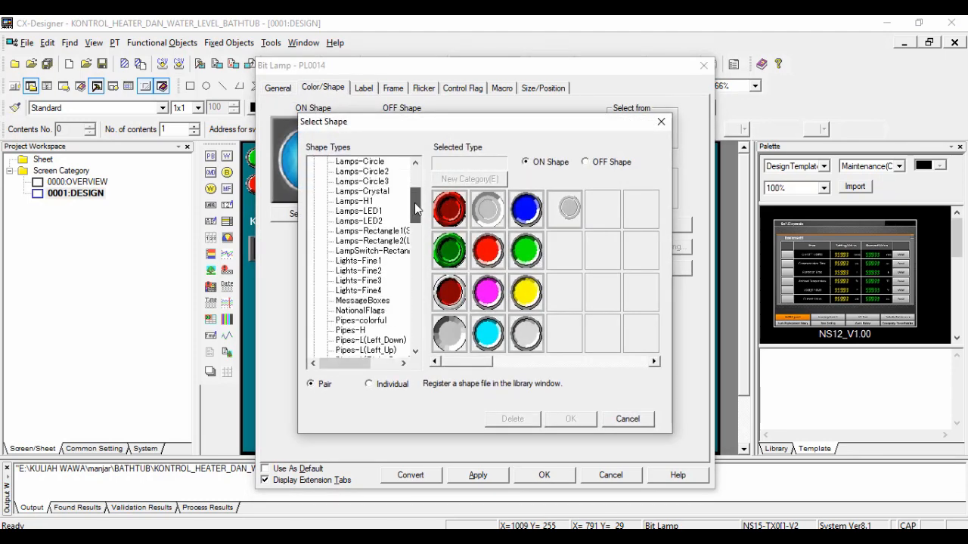
click(349, 270)
click(450, 291)
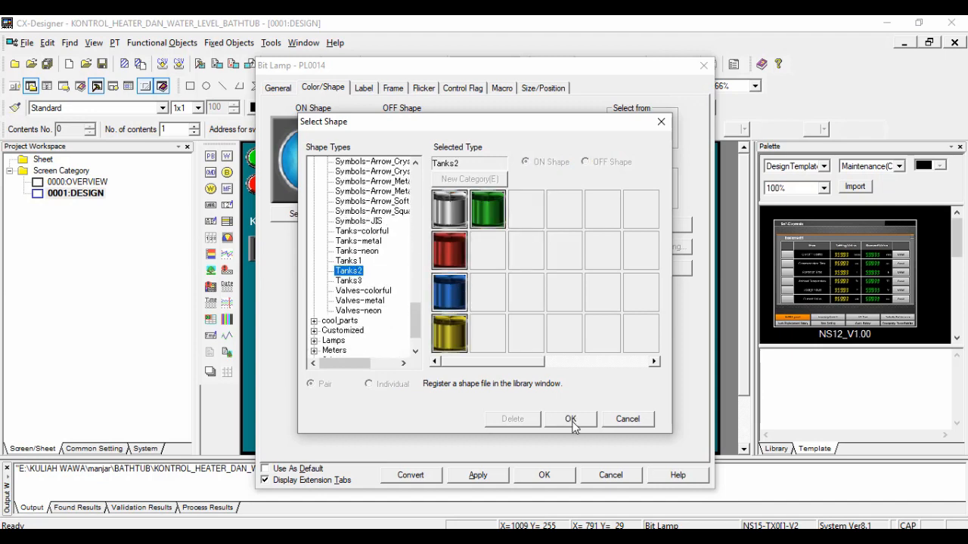
click(570, 419)
click(408, 213)
click(569, 416)
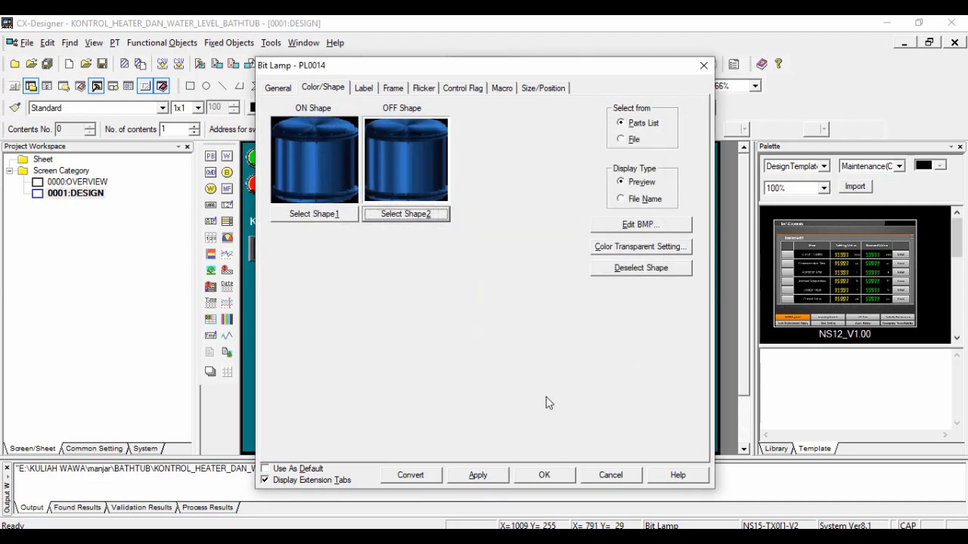
Open the tank lamp's bitmap for editing in Paint and define the drawing colour as red 0, green 128, blue 128
click(650, 225)
click(822, 491)
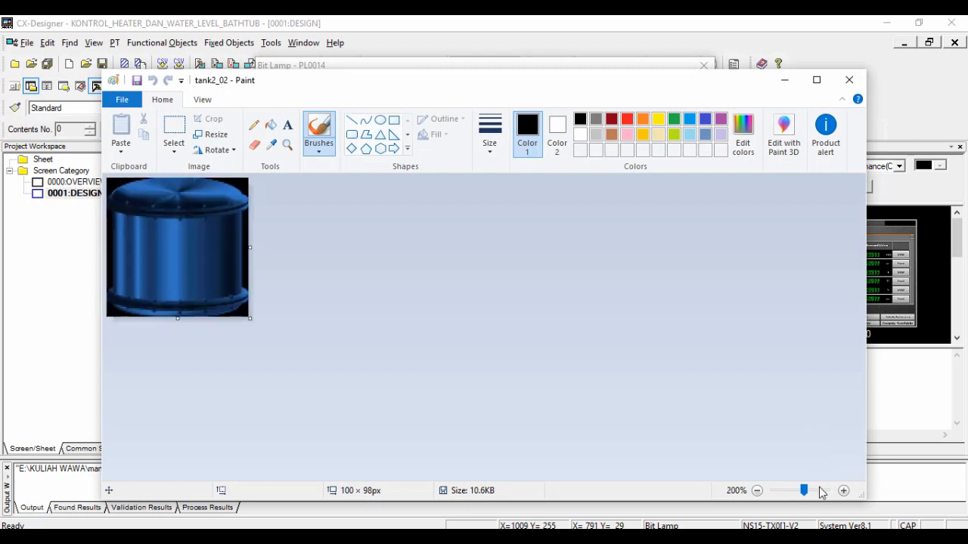
click(822, 491)
click(744, 144)
drag(627, 356, 574, 357)
text(128)
key(Tab)
text(128)
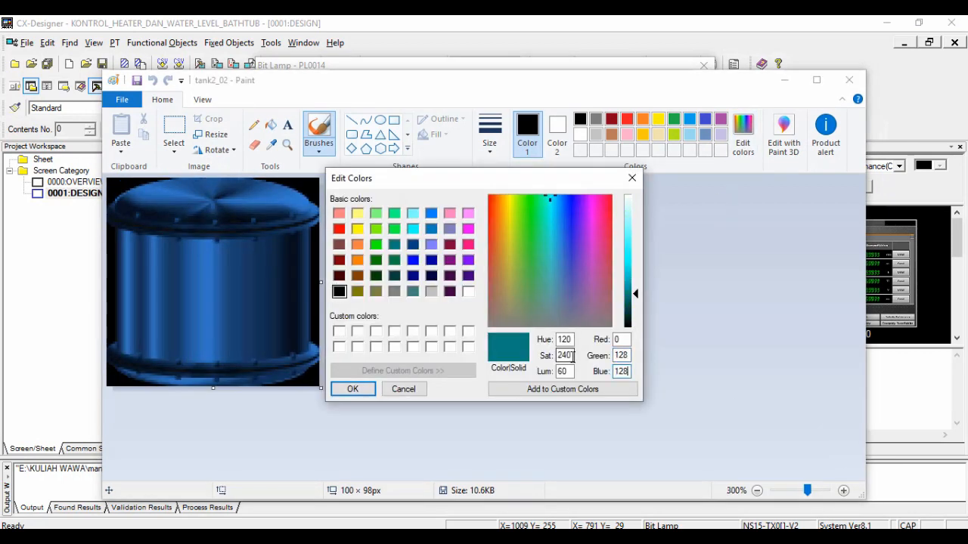
key(Return)
Fill the black background areas around the tank with the teal colour and return to the lamp's properties in CX-Designer
click(271, 125)
click(114, 183)
click(113, 233)
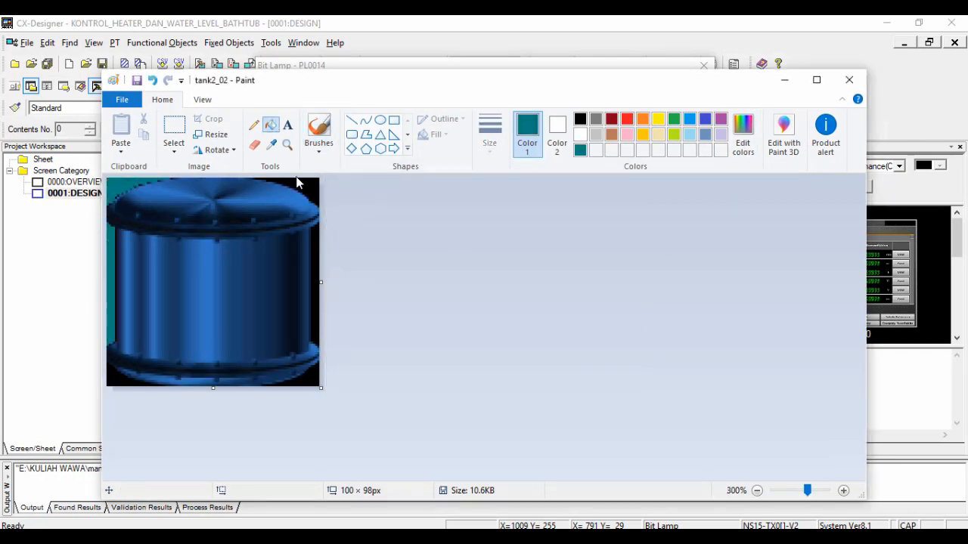
click(298, 181)
click(321, 249)
click(323, 376)
click(122, 380)
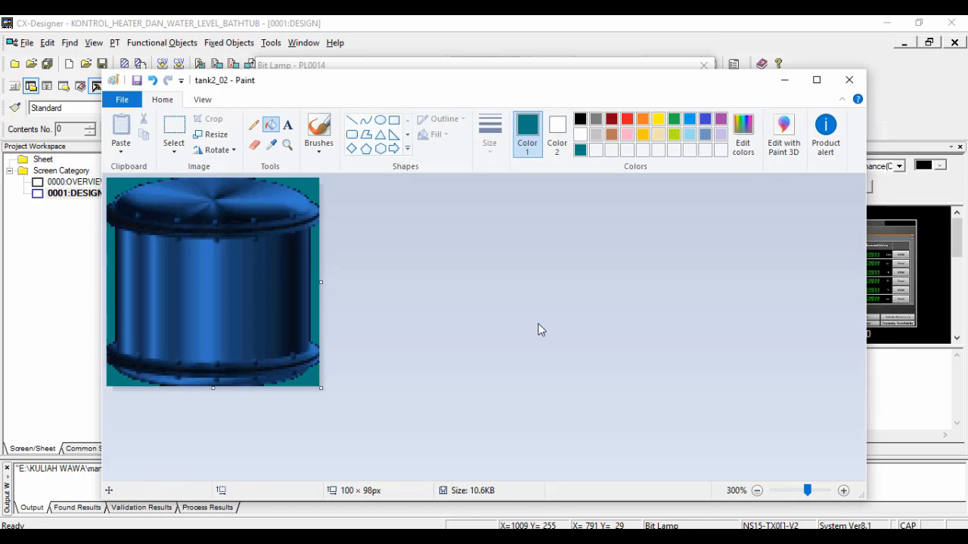
click(852, 85)
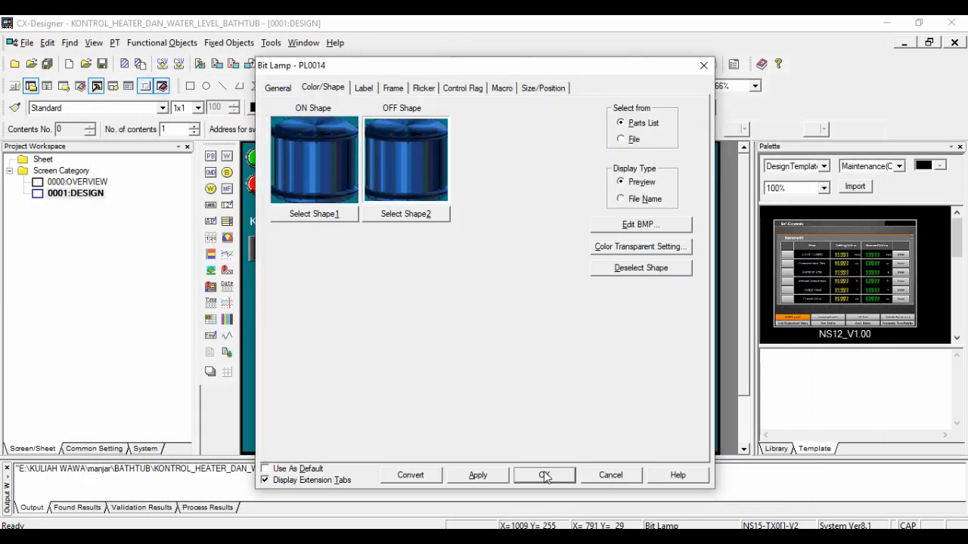
Apply the tank shape, set its width to 224 dots and position it at X 792, Y 24
click(544, 475)
double_click(692, 219)
click(543, 88)
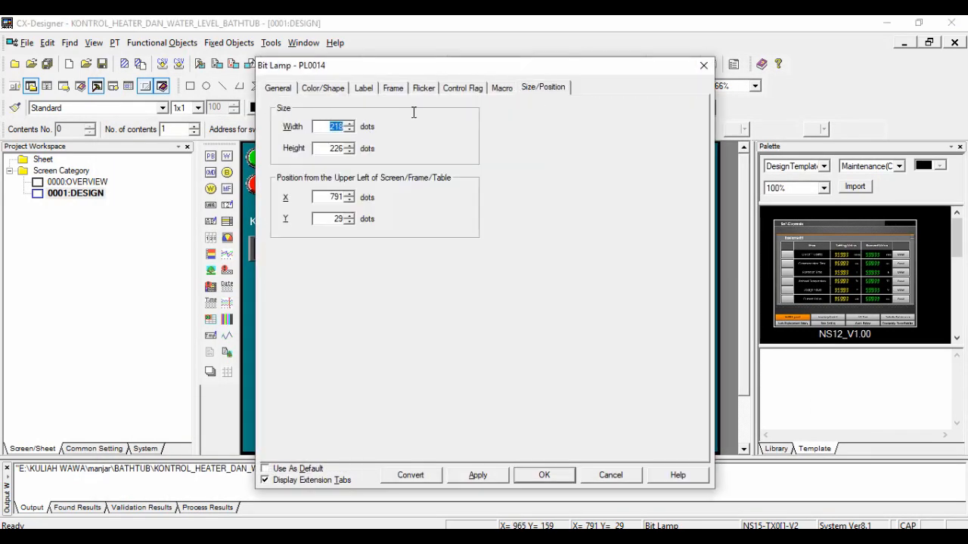
text(224)
key(Tab)
key(Return)
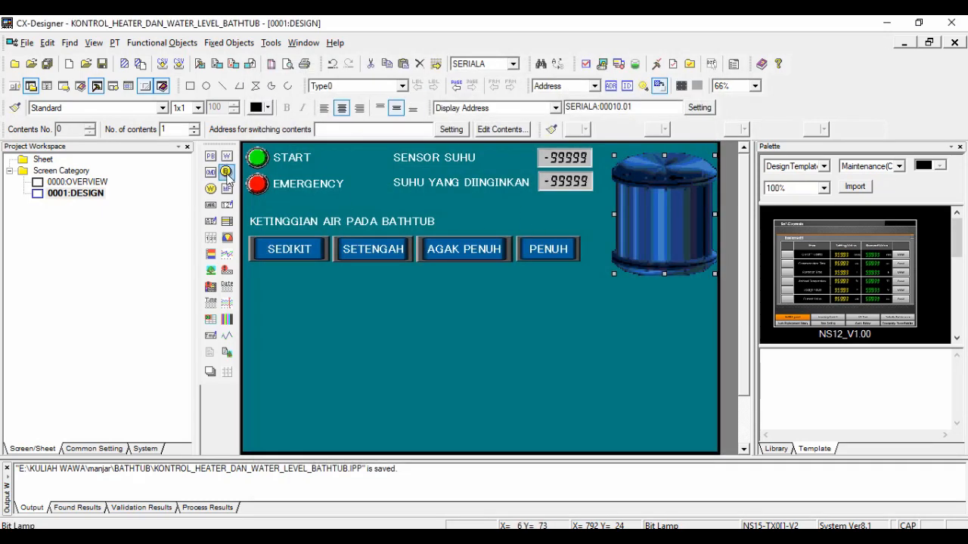
Add a tall bit lamp below the tank at about X 888, Y 258 with address SERIALA:00010.01 and blue Pipes-V ON and OFF shapes
drag(656, 263, 685, 420)
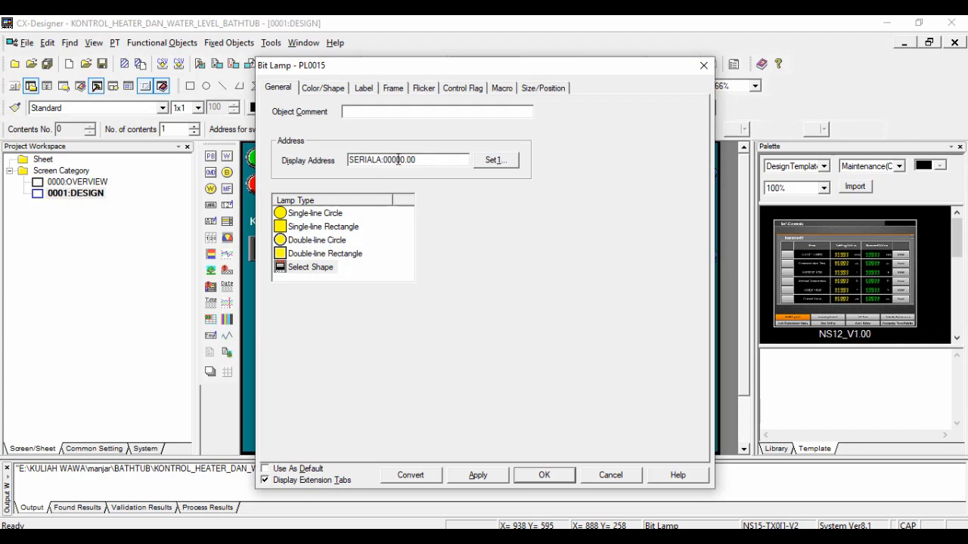
click(323, 87)
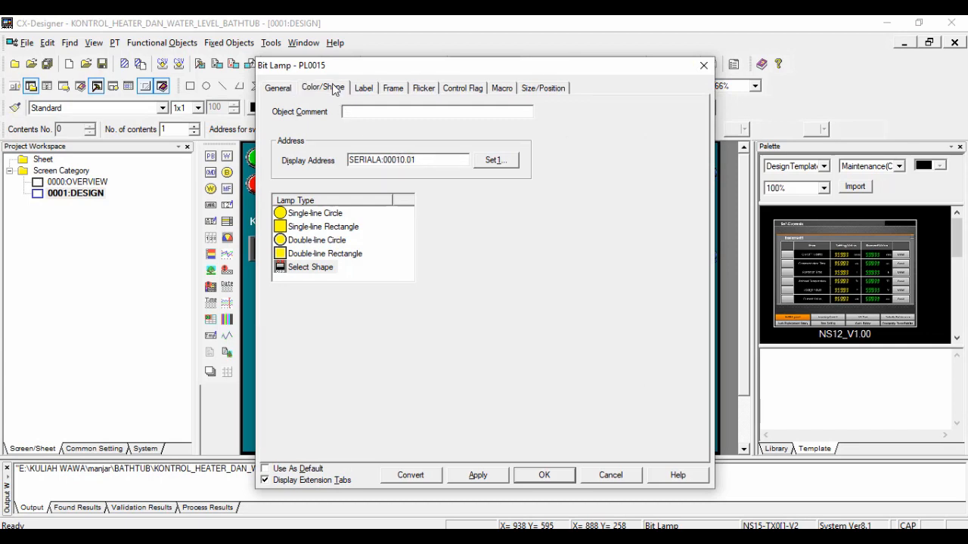
click(294, 213)
scroll(412, 264, up, 5)
scroll(414, 264, up, 3)
click(352, 274)
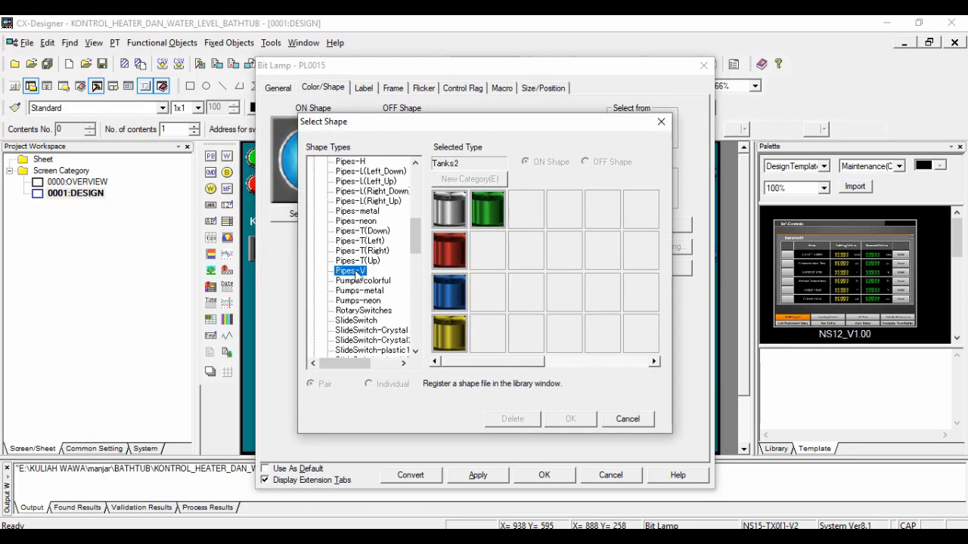
click(570, 419)
click(401, 219)
click(451, 293)
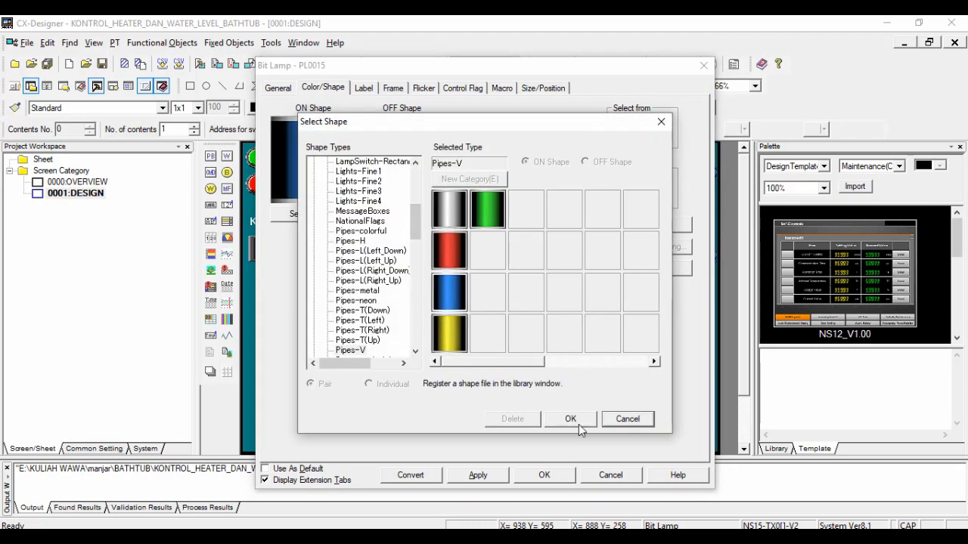
click(578, 421)
Open the vertical pipe's bitmap in Paint and set the drawing colour to red 0, green 128, blue 128
click(337, 174)
click(619, 225)
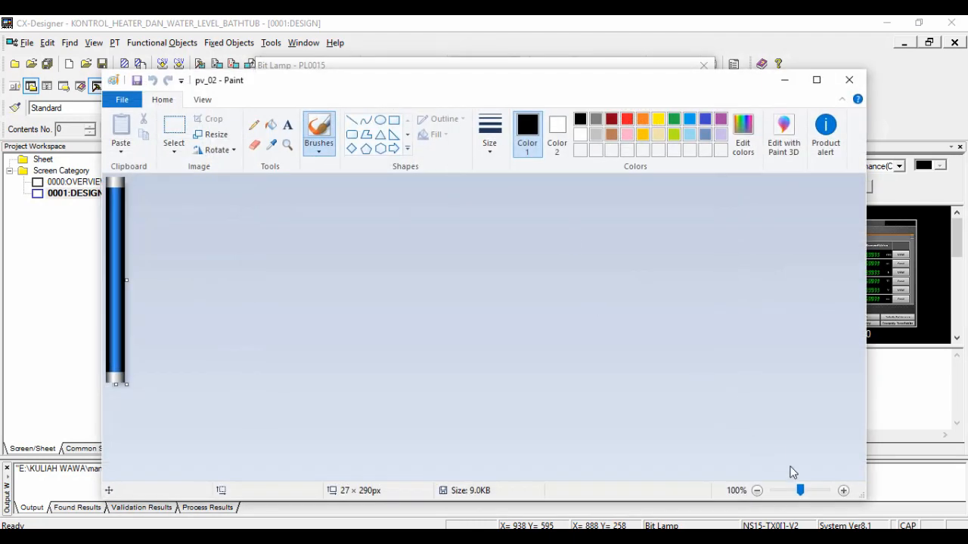
drag(800, 491, 806, 490)
click(743, 134)
text(128)
key(Tab)
text(128)
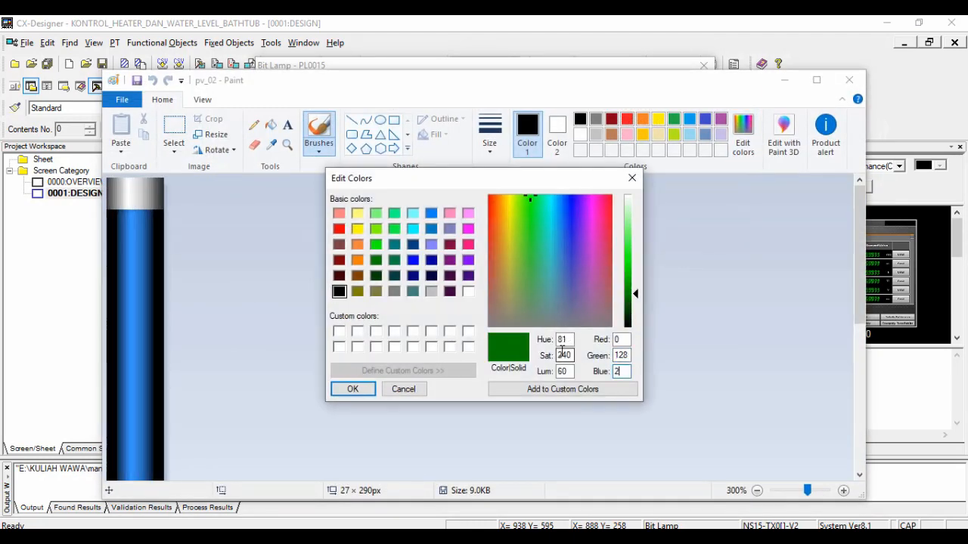
click(352, 389)
Fill the black strips on both sides of the vertical pipe with teal, then apply the edited shape to the lamp in CX-Designer
click(271, 125)
click(164, 252)
click(114, 252)
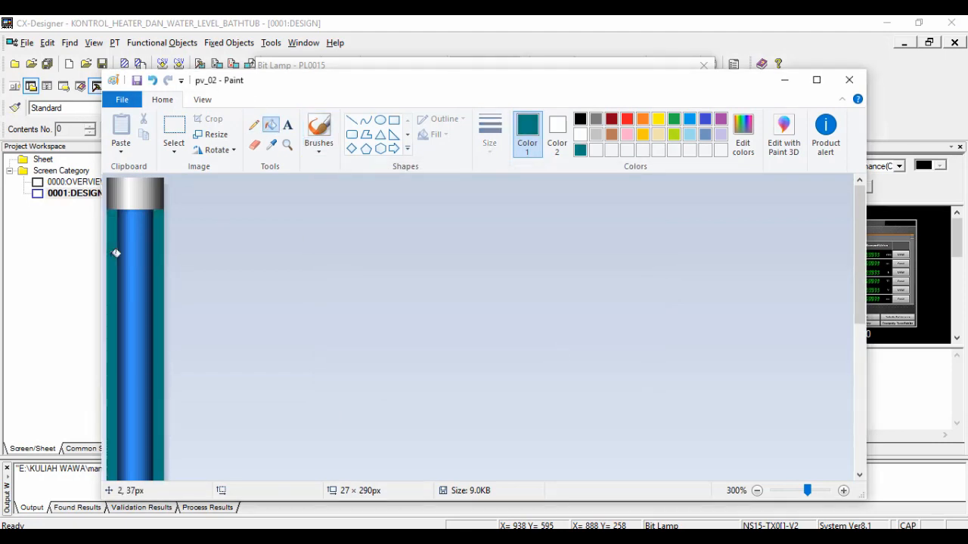
click(849, 80)
click(566, 474)
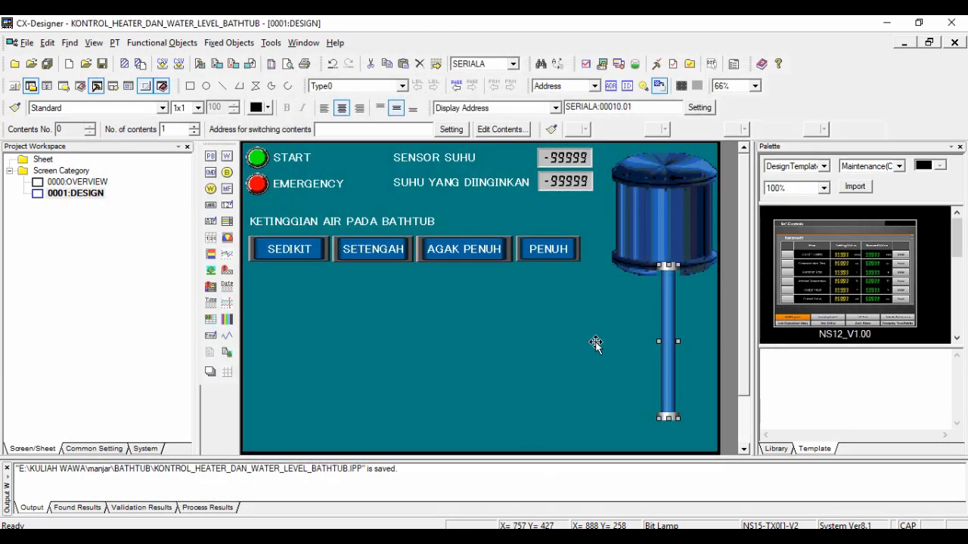
Size the vertical pipe to 29 by 315 dots at X 901, Y 258, and bring the tank in front of it
double_click(674, 329)
click(542, 88)
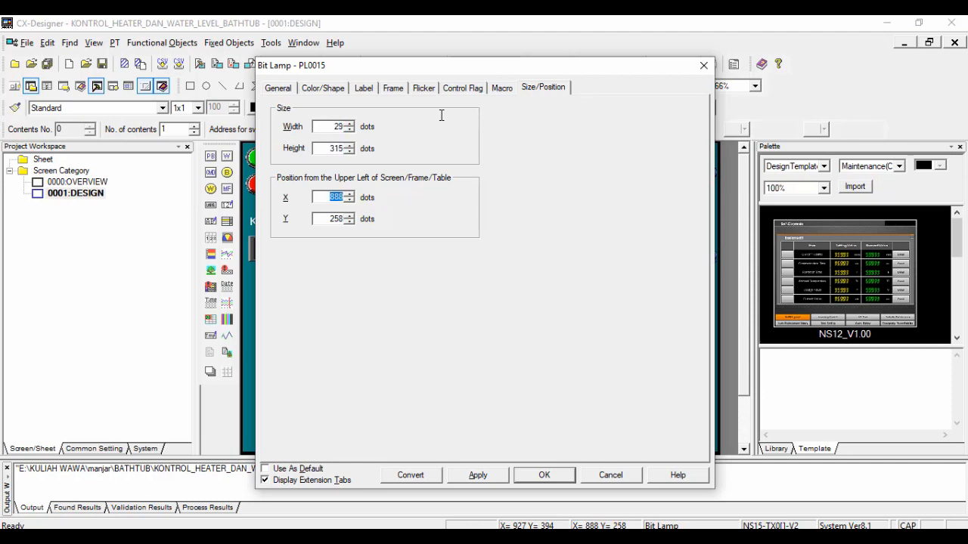
key(Return)
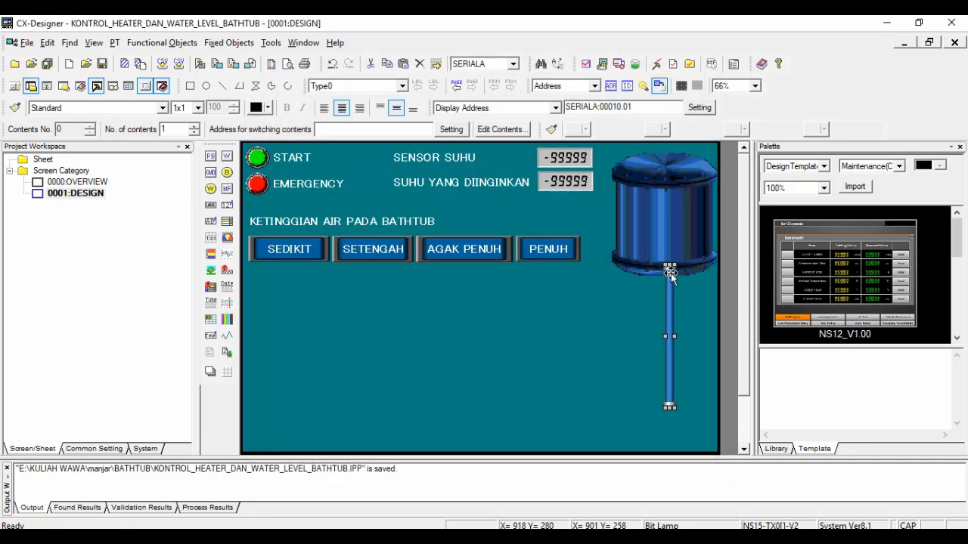
right_click(634, 216)
click(816, 330)
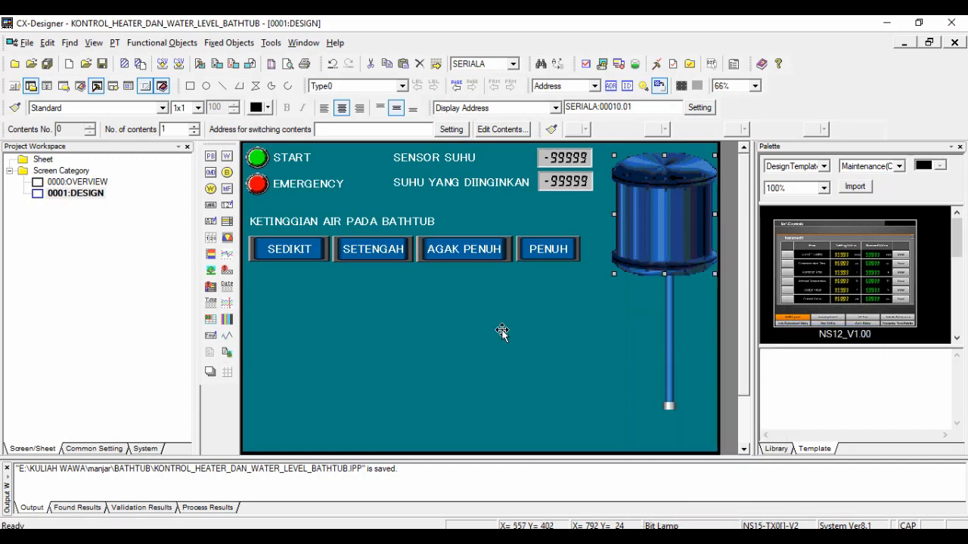
Add a bit lamp at the pipe's lower end with address SERIALA:00010.01 and blue Pipes-L(Right_Down) ON and OFF shapes
double_click(669, 405)
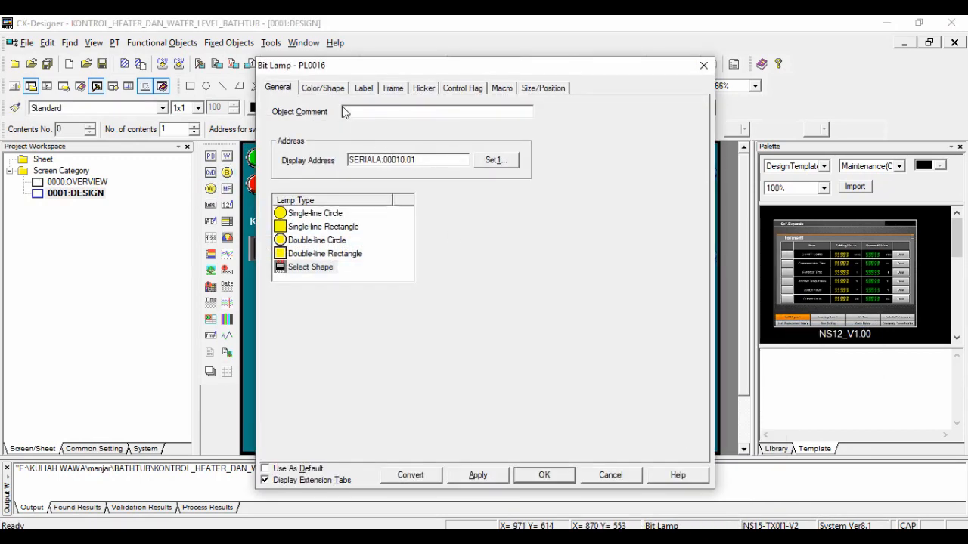
click(322, 88)
click(319, 212)
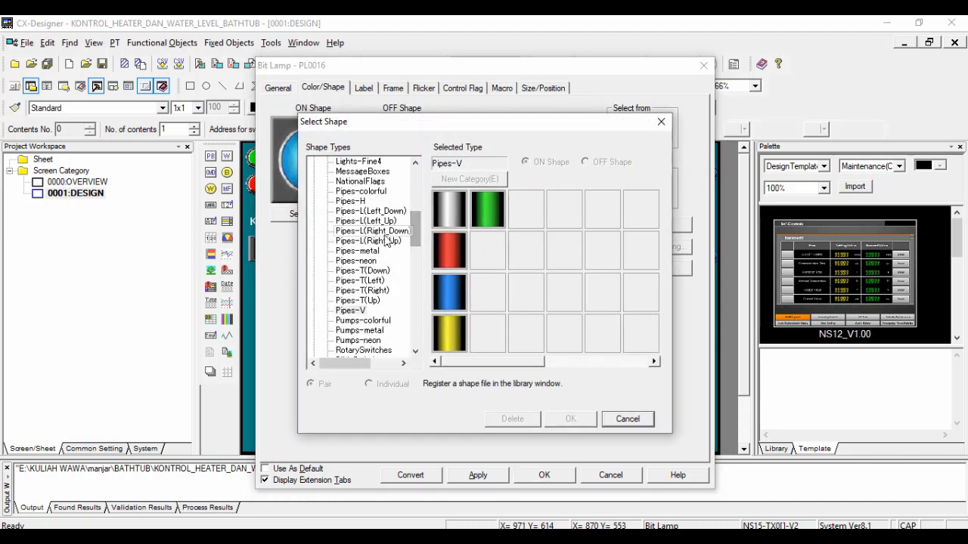
click(378, 230)
click(570, 419)
click(408, 213)
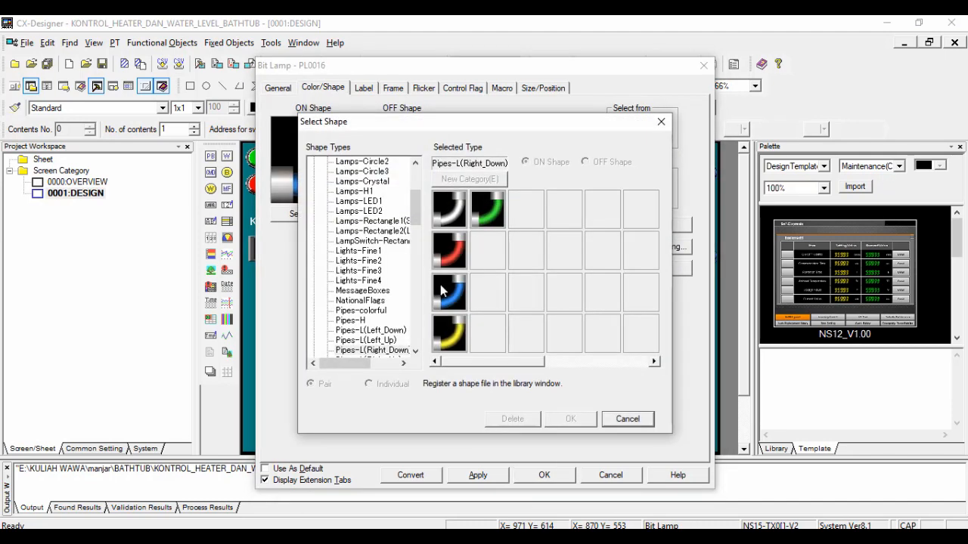
click(443, 291)
click(570, 419)
Open the elbow pipe's bitmap in Paint and define the drawing colour with red 0, green 128 and blue 128
click(616, 225)
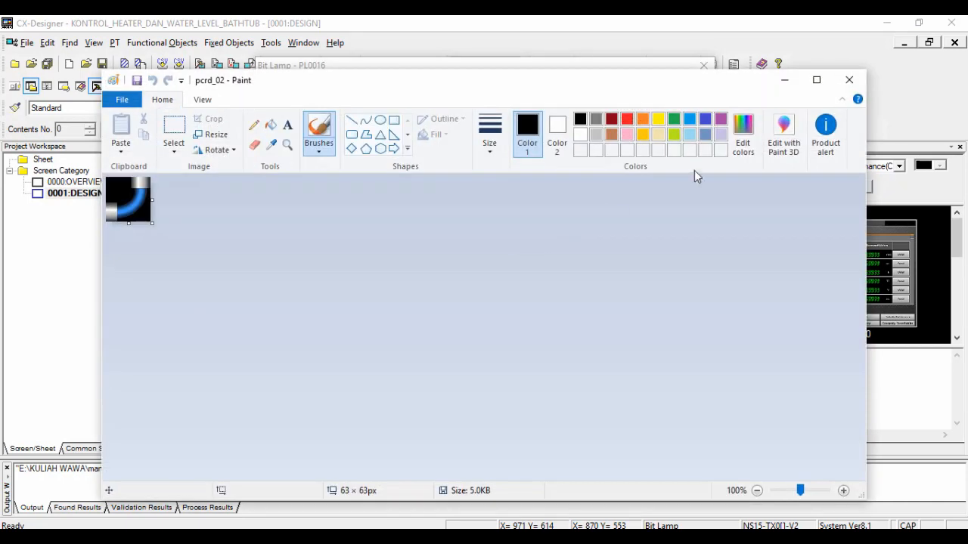
click(743, 136)
drag(622, 355, 581, 357)
text(128)
key(Tab)
text(128)
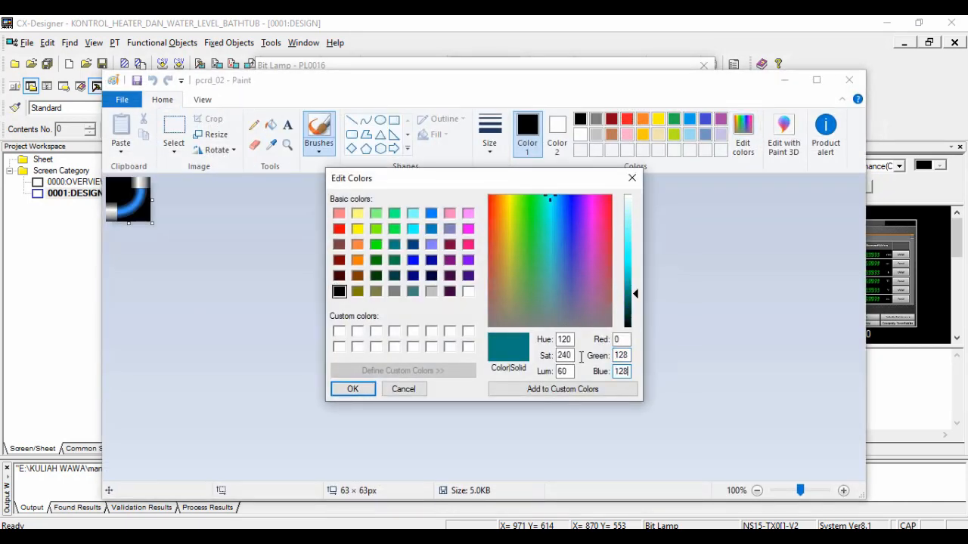
key(Return)
Fill the black areas inside and outside the elbow's bend with teal and return to the lamp's properties in CX-Designer
click(271, 127)
click(122, 193)
click(145, 215)
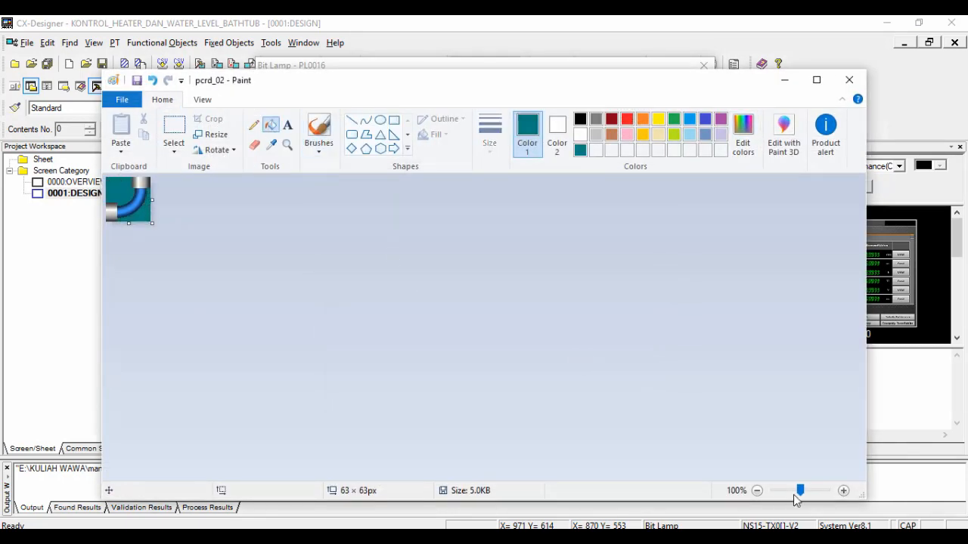
click(849, 79)
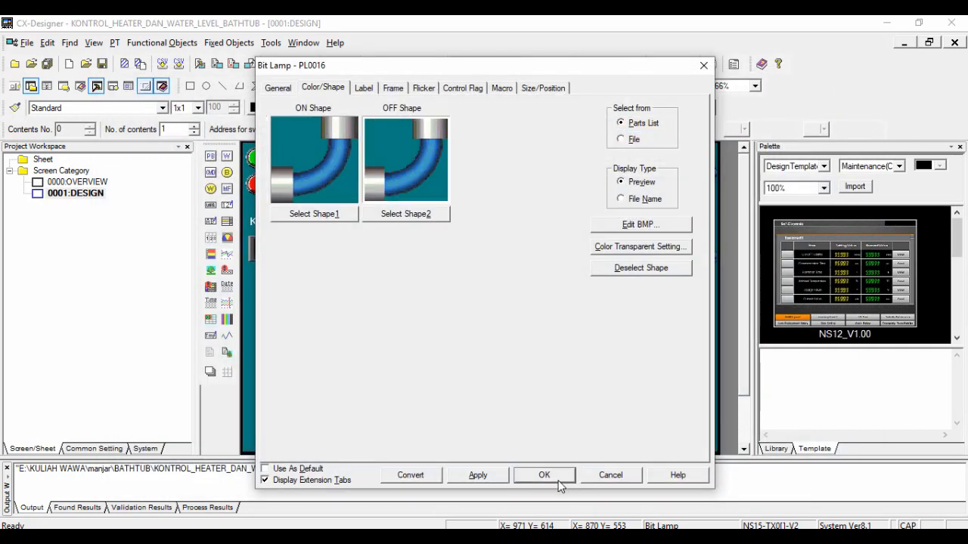
Size the elbow pipe to 67 by 63 dots and position it at X 863, Y 570
click(543, 87)
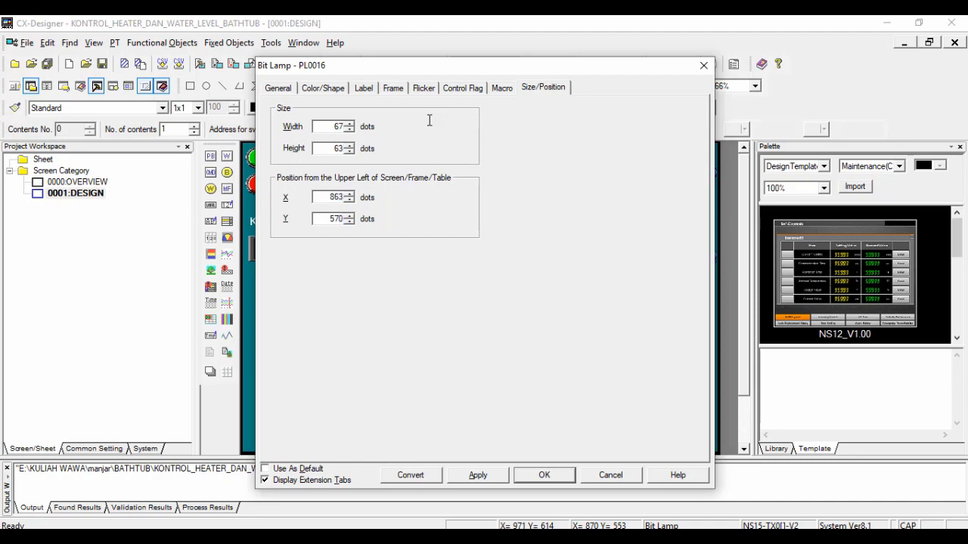
click(545, 475)
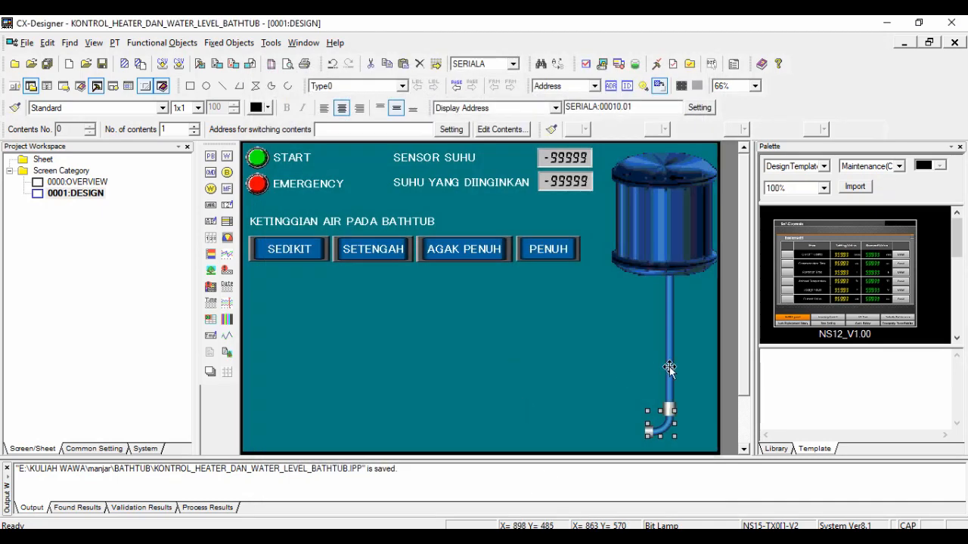
Add a bit lamp of about 48 by 38 dots beside the elbow's open end with address SERIALA:00100.00
click(583, 389)
click(226, 171)
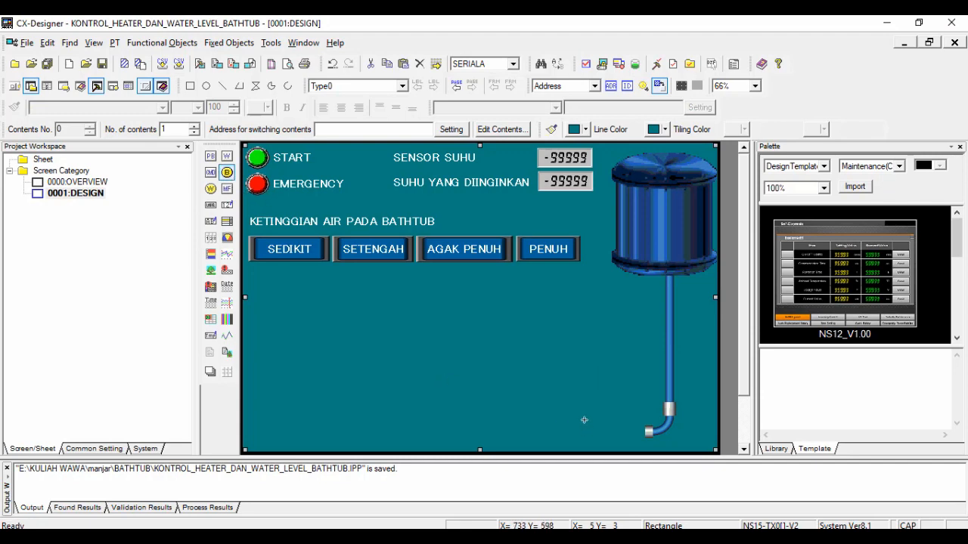
drag(616, 416, 643, 445)
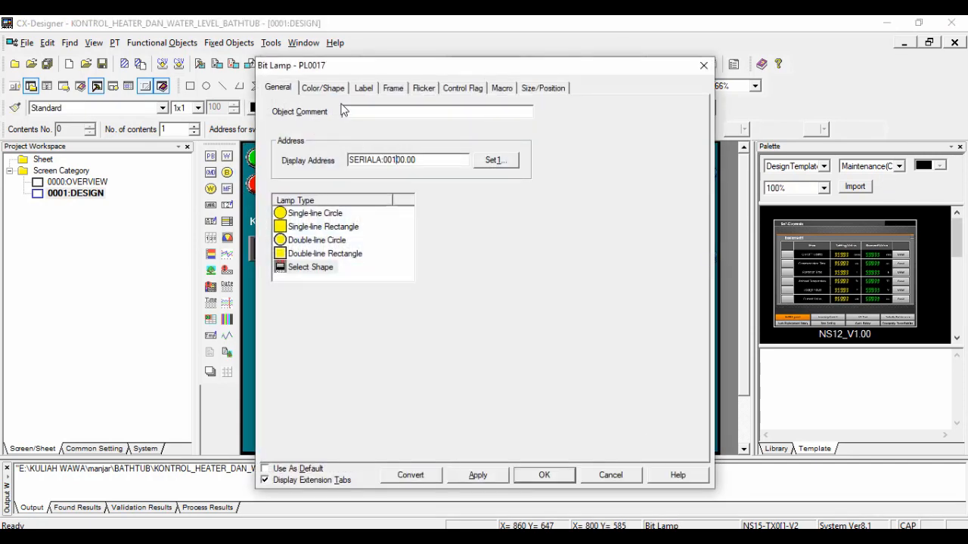
Look through the Switches, PipesandValve, Customized, Meters and Others categories for an ON shape for the lamp
click(322, 88)
click(318, 215)
scroll(311, 337, down, 10)
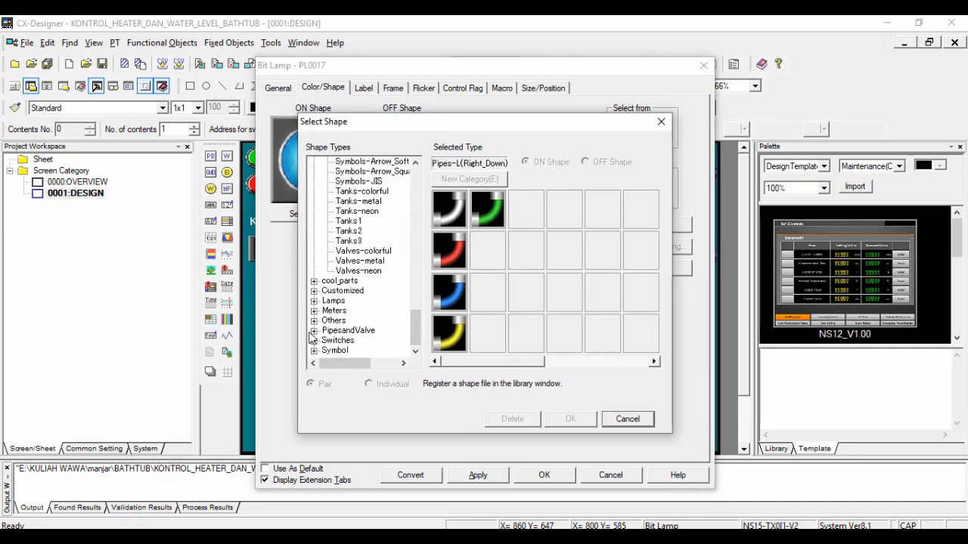
click(313, 321)
click(314, 260)
click(314, 346)
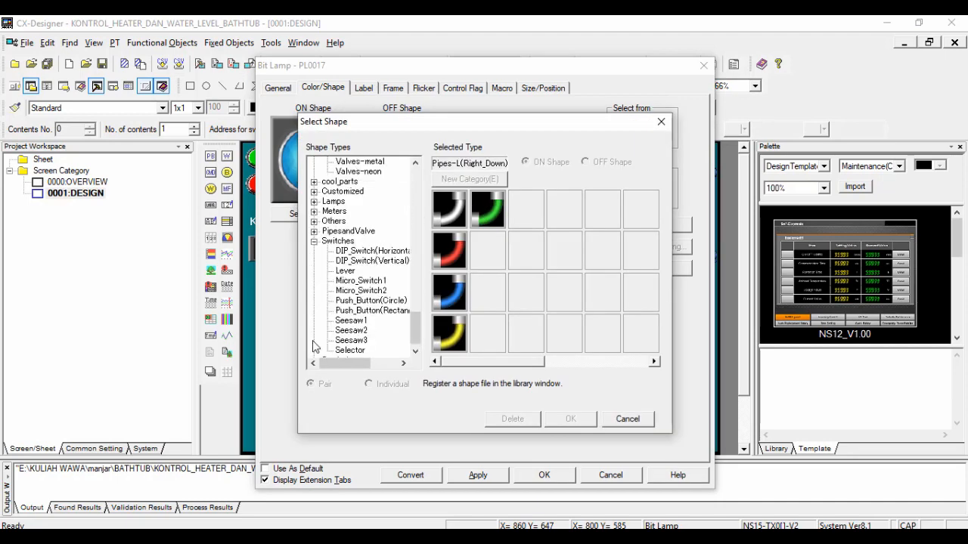
click(314, 241)
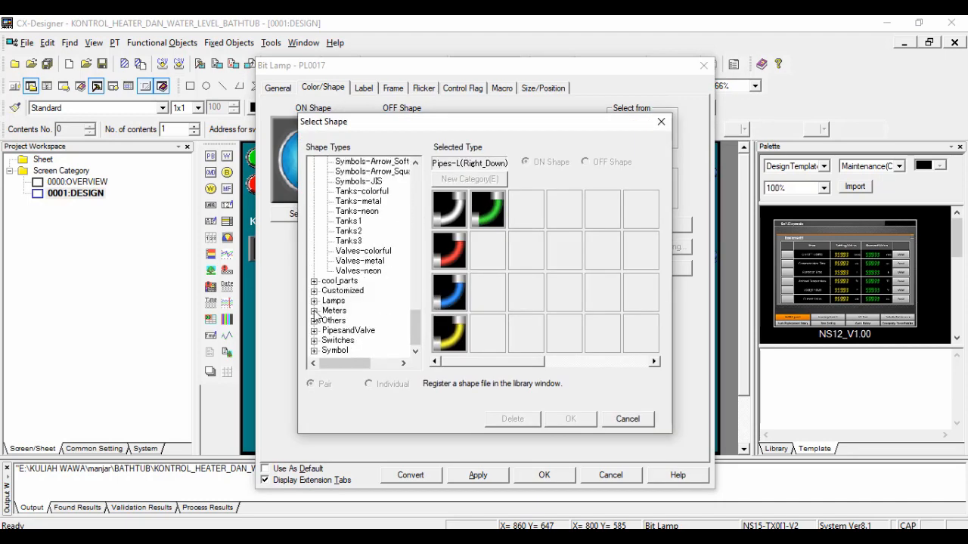
click(314, 331)
click(362, 340)
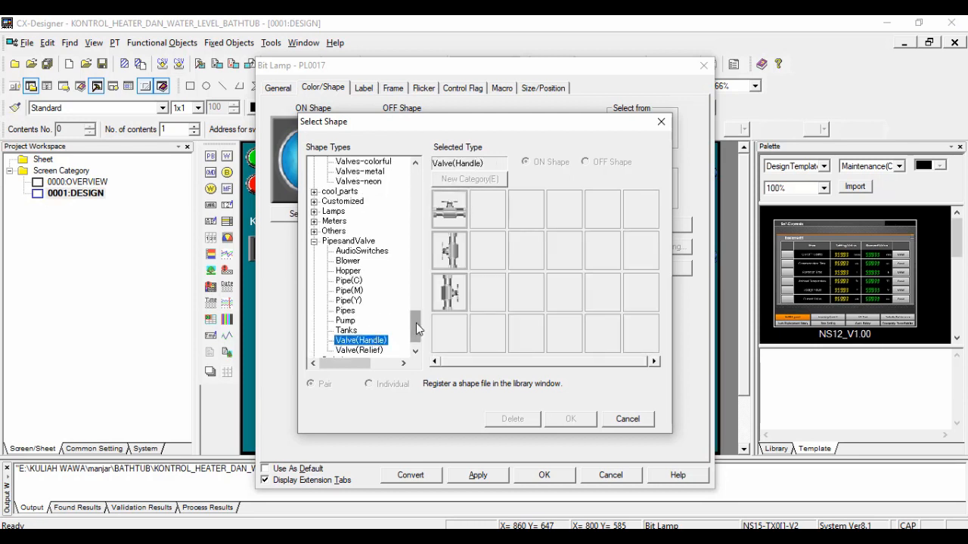
scroll(416, 327, down, 1)
click(314, 221)
click(314, 291)
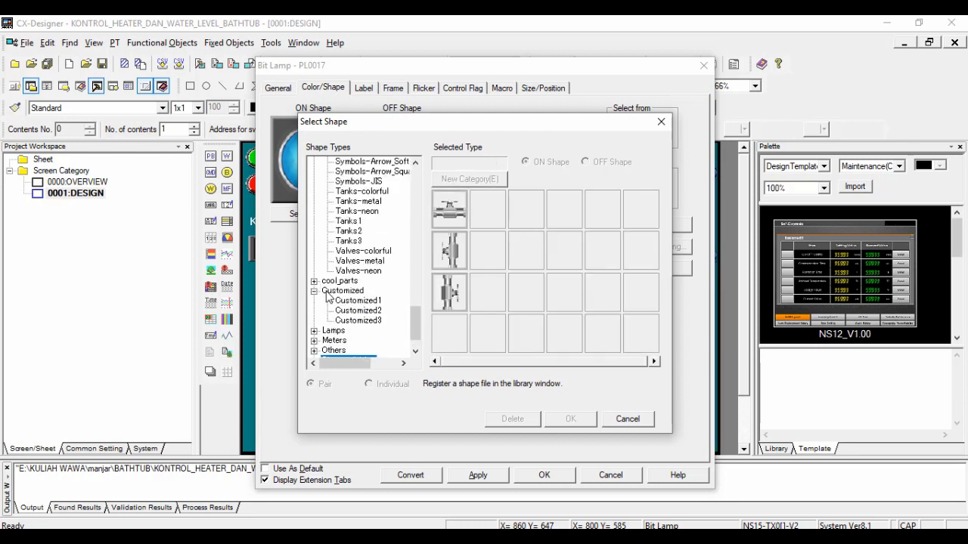
click(314, 290)
click(314, 311)
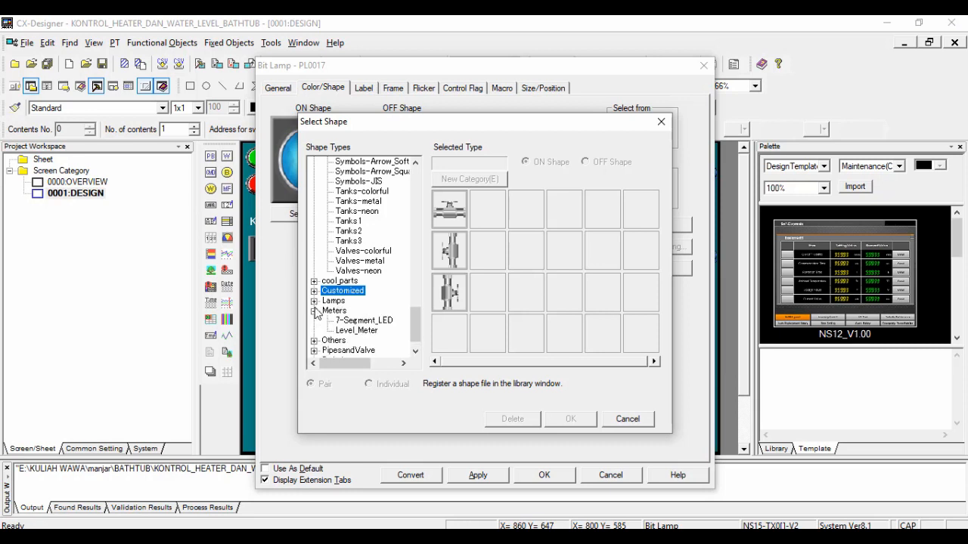
click(314, 310)
click(314, 320)
drag(415, 334, 417, 341)
click(314, 231)
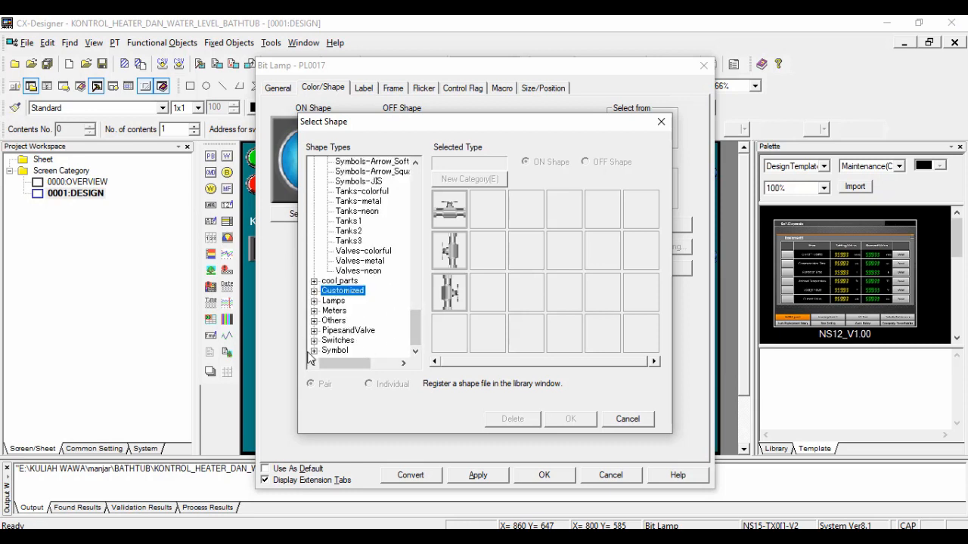
Set the lamp's ON shape to the green half-round-topped horizontal valve from the Valve(G) symbols
click(334, 350)
click(314, 350)
click(358, 311)
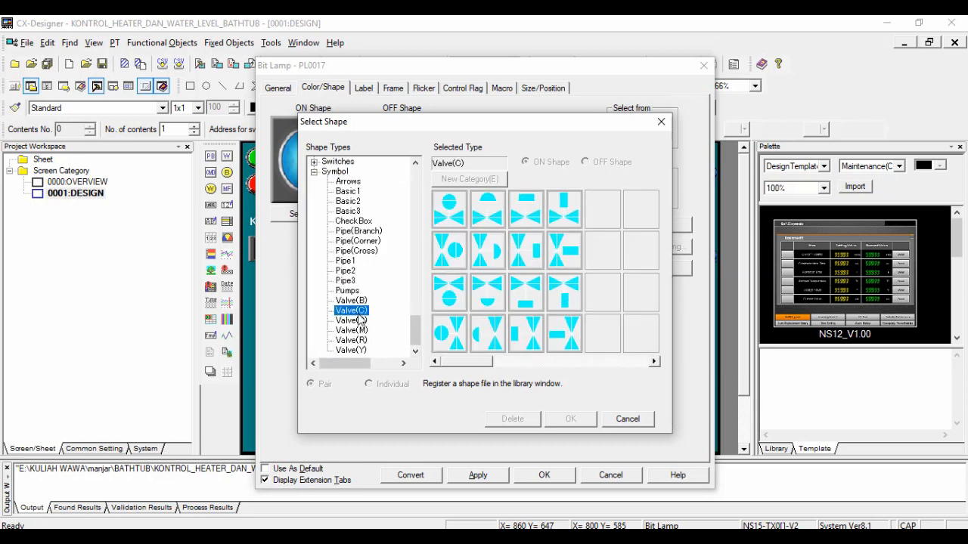
click(360, 321)
click(492, 226)
click(571, 423)
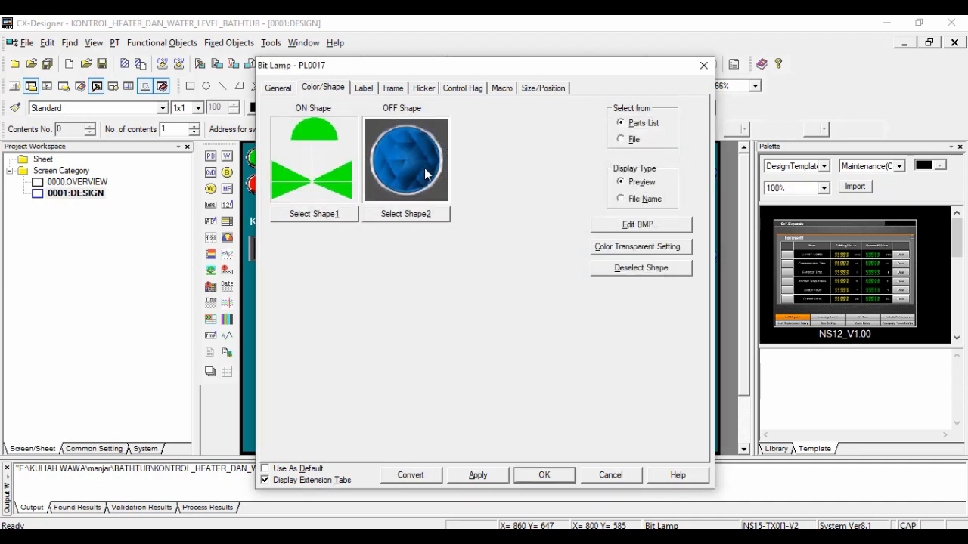
Set the OFF shape to the matching red Valve(R) symbol and adjust the lamp's X position to meet the elbow pipe
click(406, 214)
click(351, 350)
click(503, 216)
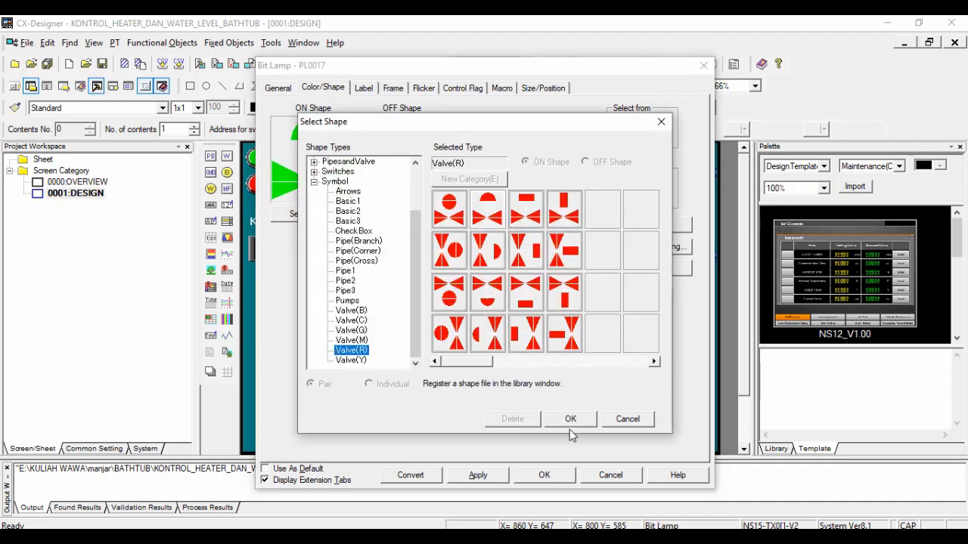
click(570, 421)
click(543, 87)
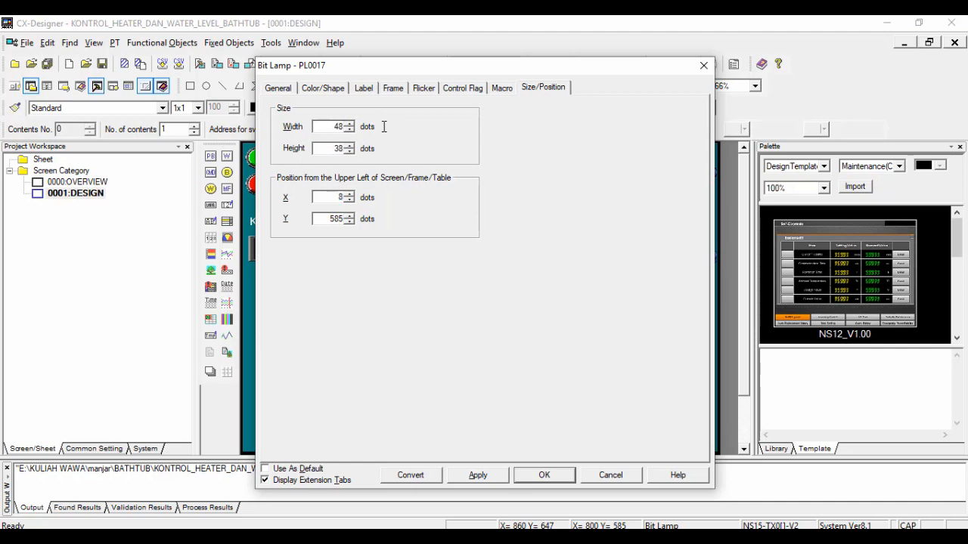
key(Return)
Draw a wide bit lamp beside the valve at about X 521, Y 589 and open its properties
click(511, 351)
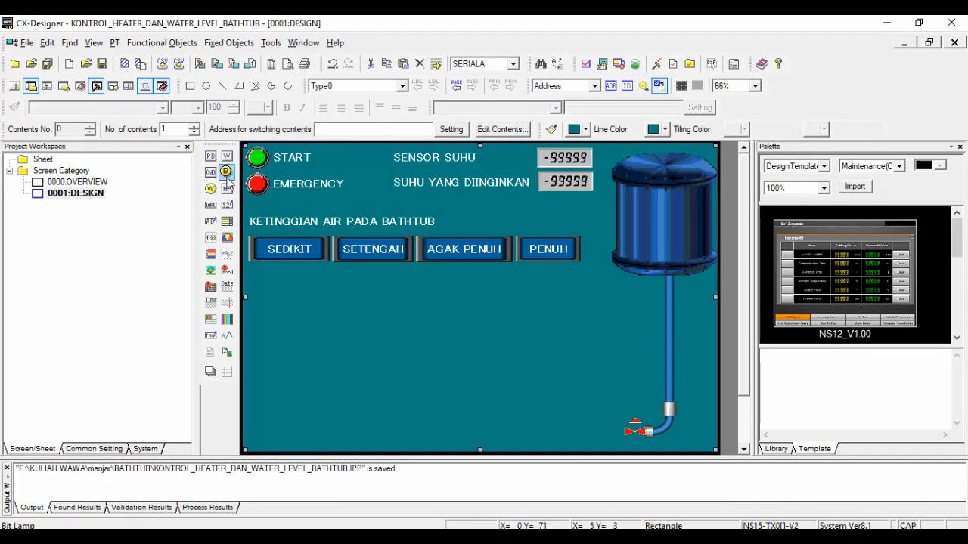
drag(486, 417, 616, 442)
double_click(551, 430)
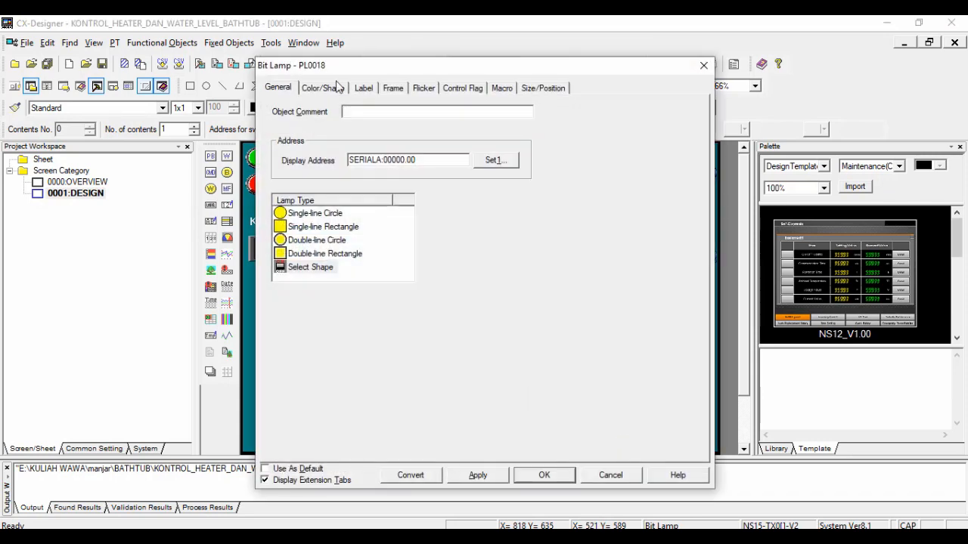
Assign Pipes-H shapes to the new lamp, blue for ON and white for OFF
click(322, 87)
click(315, 214)
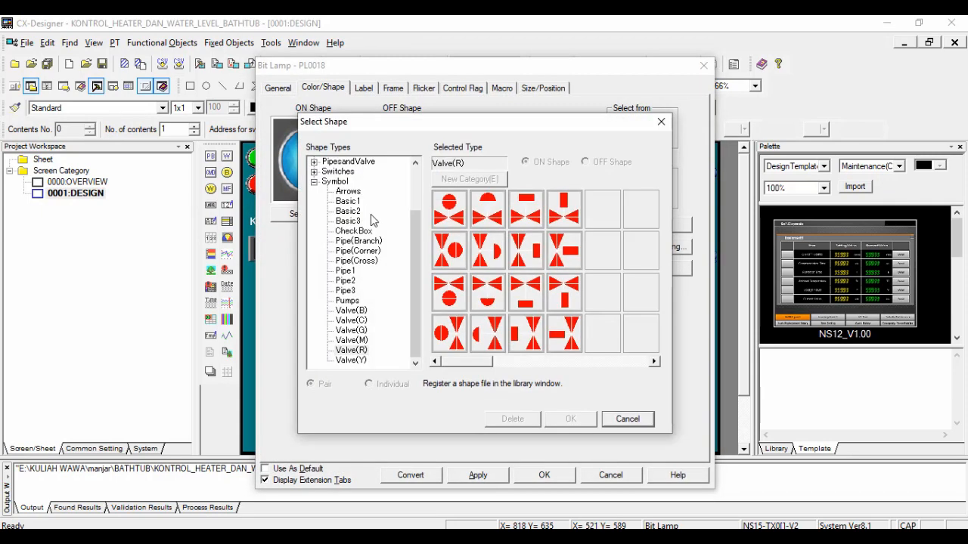
click(313, 185)
click(313, 161)
drag(415, 198, 415, 243)
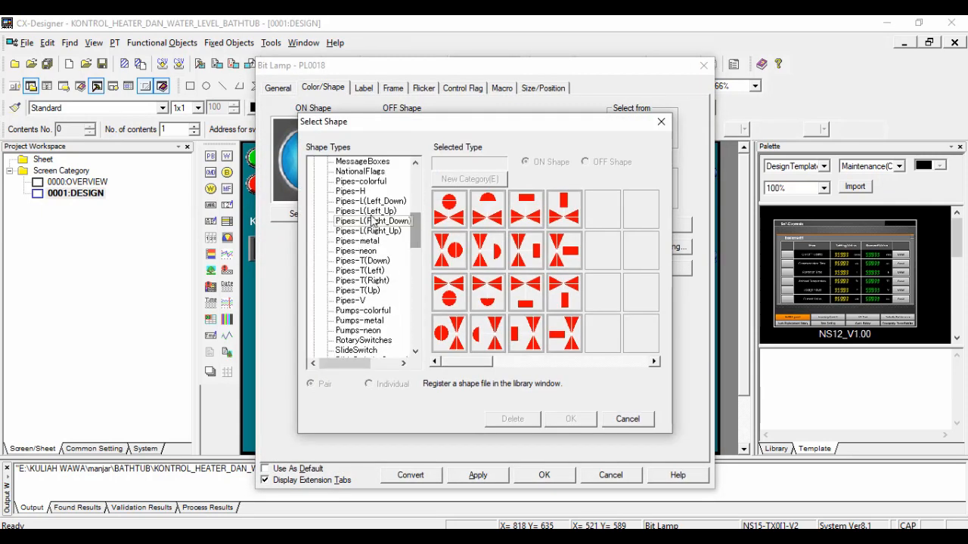
click(350, 191)
click(567, 419)
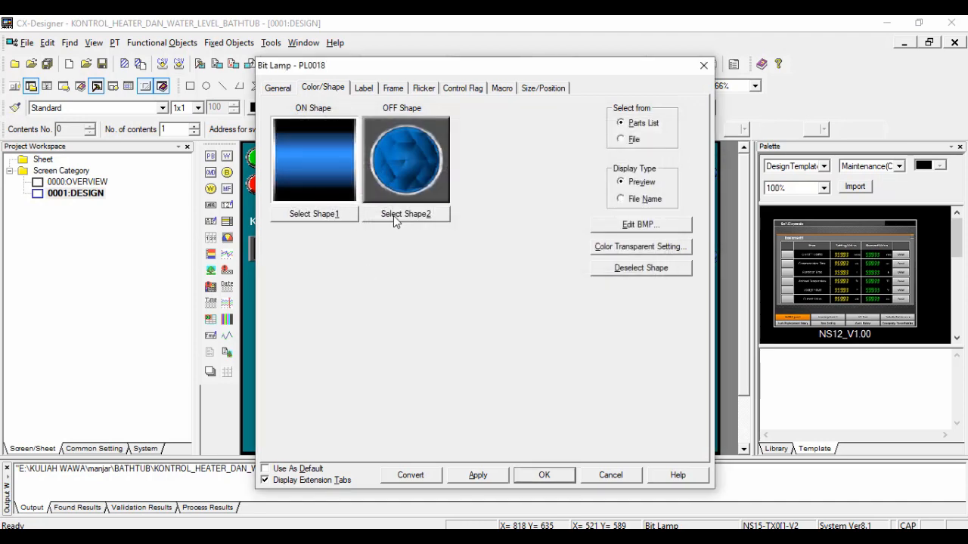
click(400, 214)
click(571, 418)
Open the blue ON pipe's bitmap in Paint and define the drawing colour with red 0, green 128 and blue 128
click(643, 225)
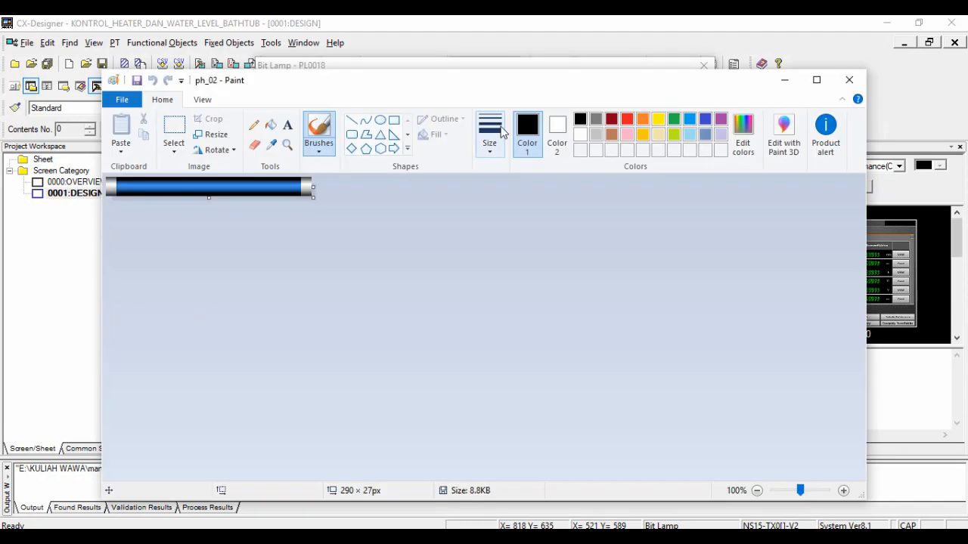
click(743, 132)
click(620, 356)
text(128)
key(Tab)
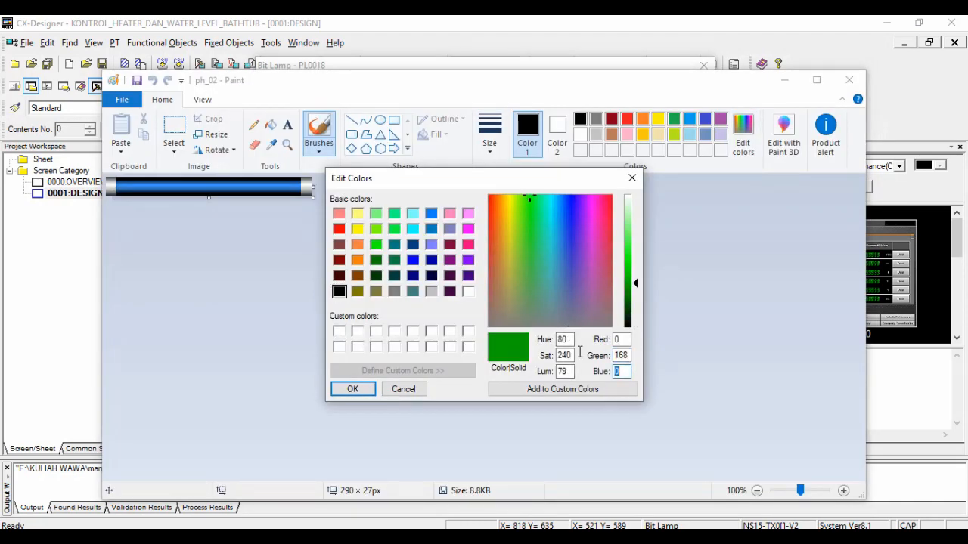
text(128)
key(Return)
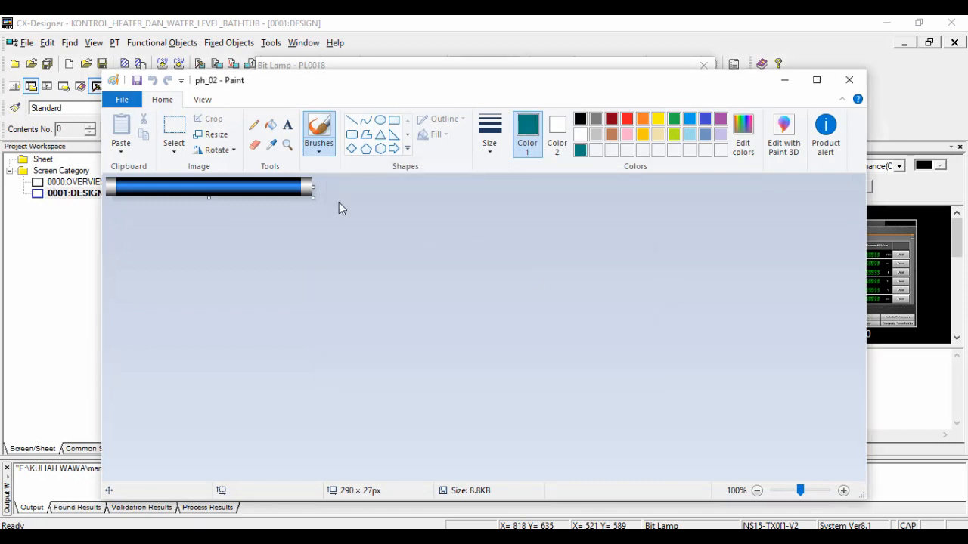
Fill the black strips above and below the blue horizontal pipe with teal
click(271, 124)
click(843, 490)
click(843, 490)
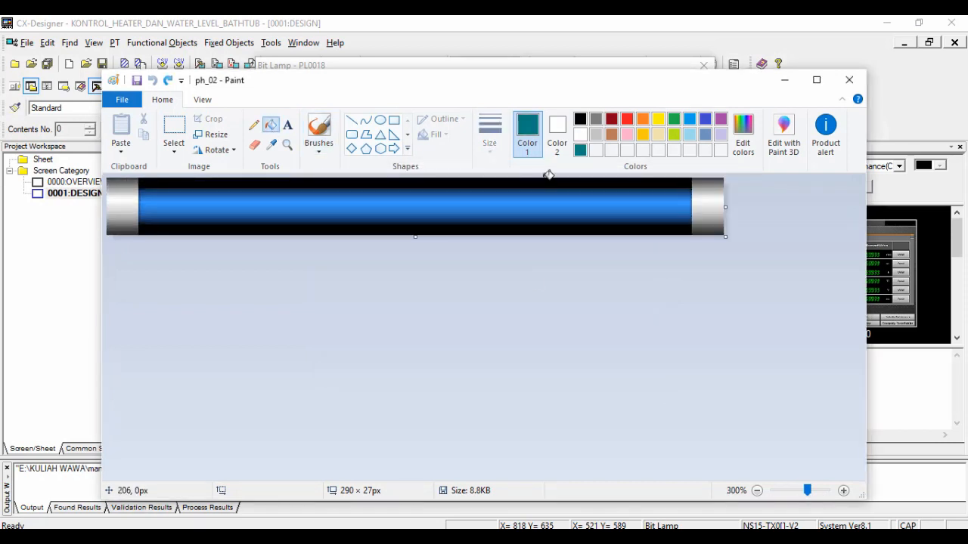
click(549, 183)
click(555, 228)
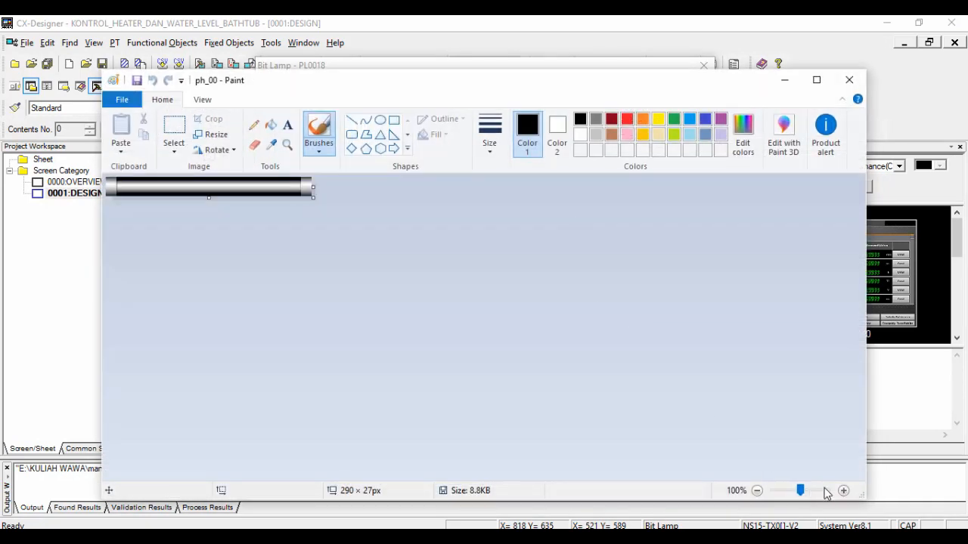
Define the same teal drawing colour in Paint for the white OFF pipe's bitmap
click(843, 491)
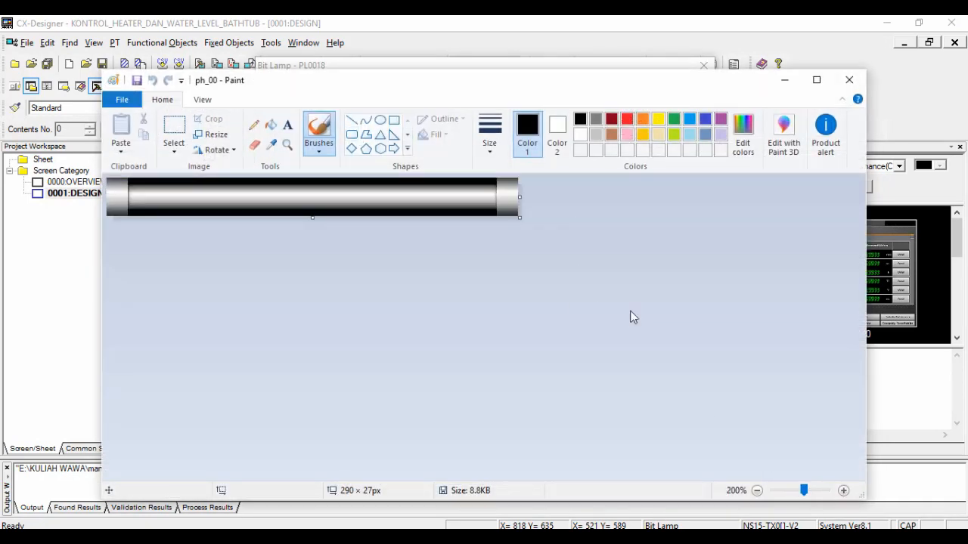
click(743, 136)
drag(623, 355, 561, 352)
text(12)
key(Return)
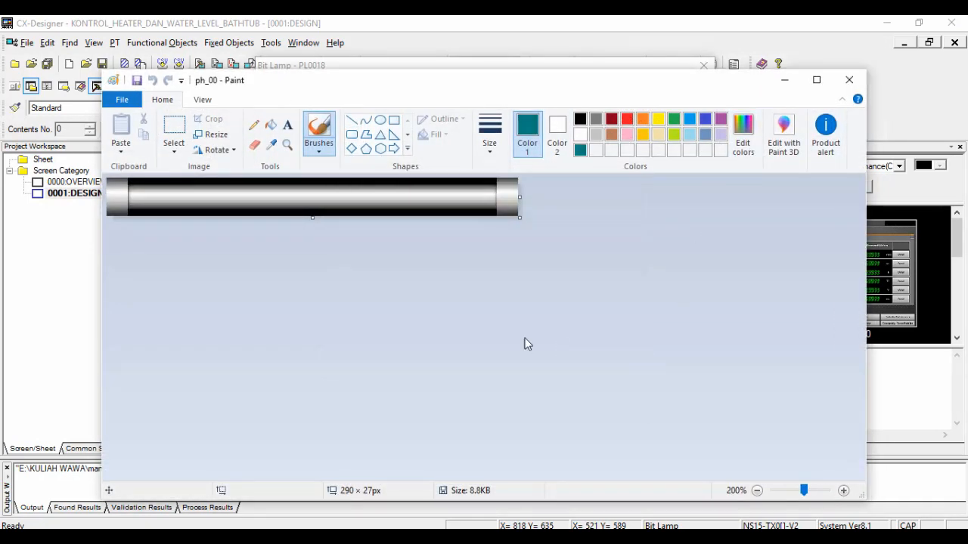
Fill the white pipe's black strips with teal, return to CX-Designer and close the lamp's properties without applying them
click(271, 124)
click(302, 180)
click(329, 211)
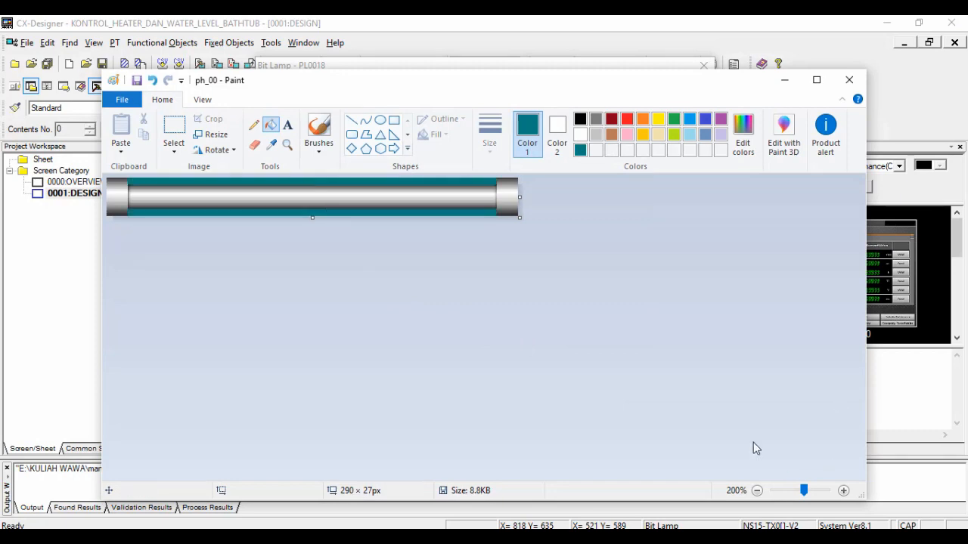
click(849, 79)
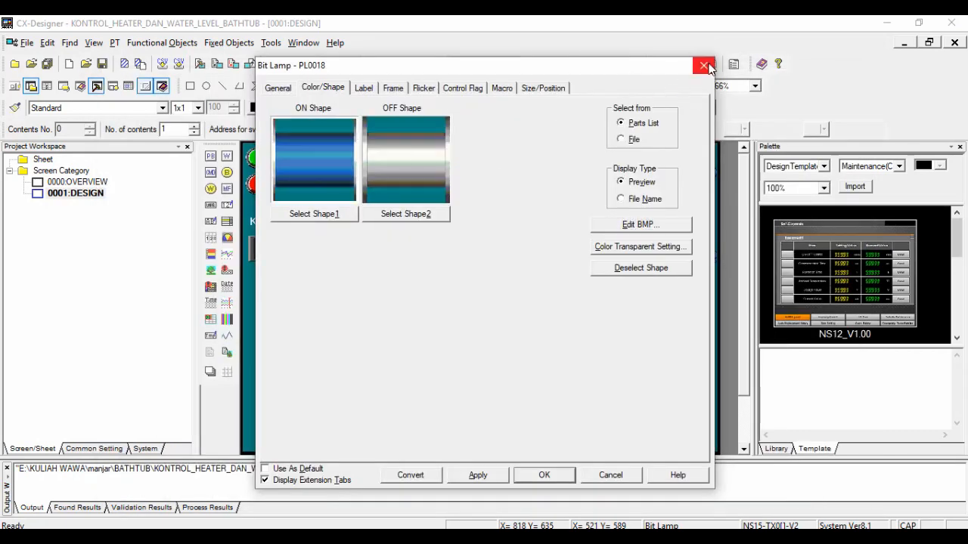
click(703, 65)
Reopen the horizontal lamp's properties and set its ON shape to blue Pipes-H and its OFF shape to white Pipes-H
double_click(540, 372)
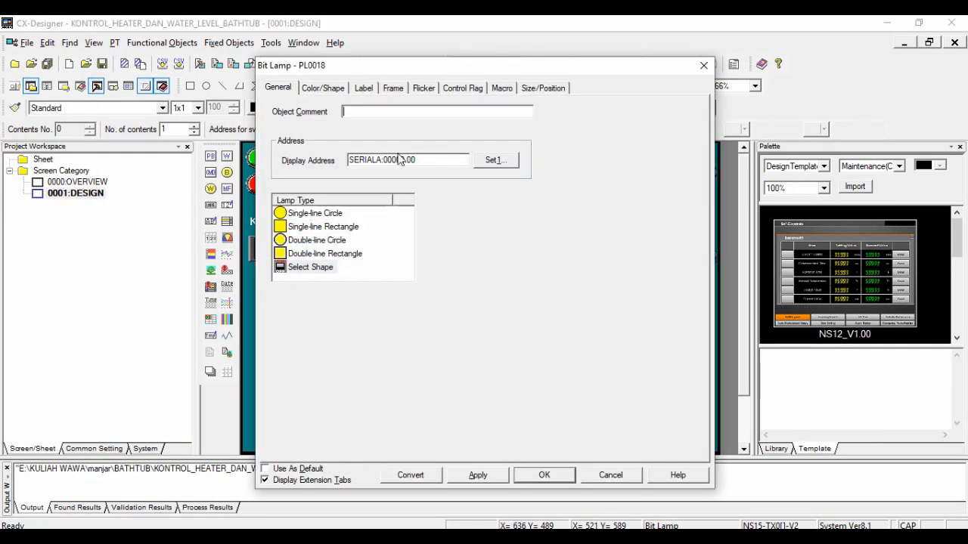
click(321, 88)
click(313, 214)
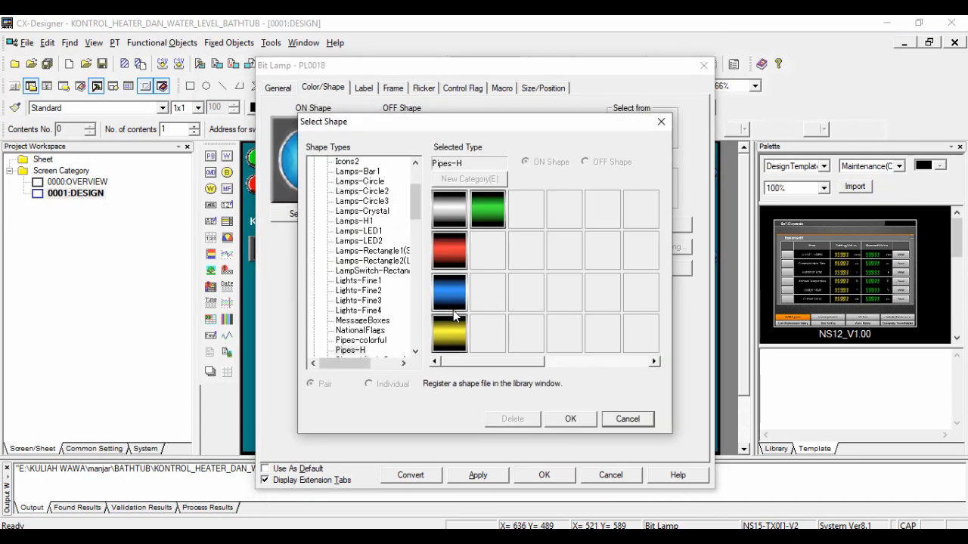
click(571, 420)
click(405, 214)
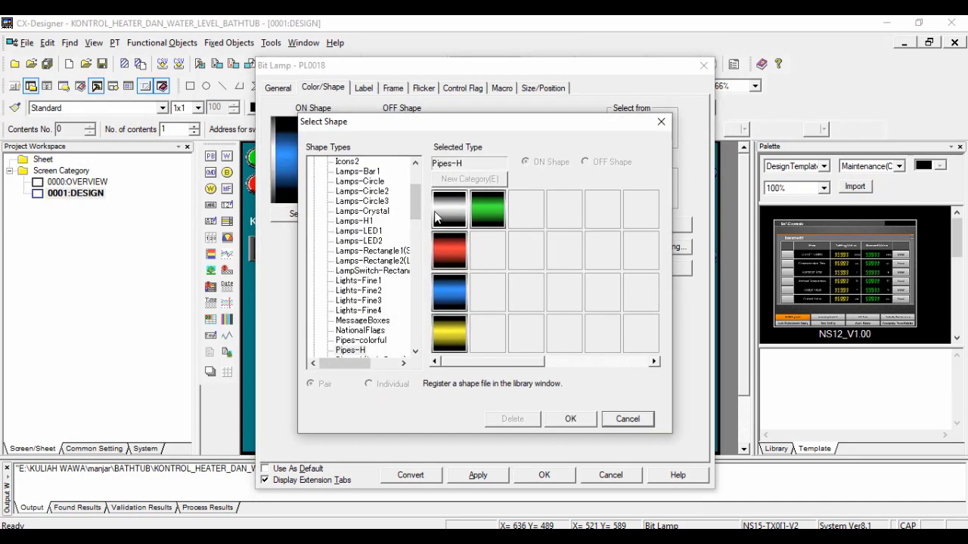
click(571, 420)
Open the white OFF pipe's bitmap in Paint and define the drawing colour with red 0, green 128 and blue 128
click(641, 225)
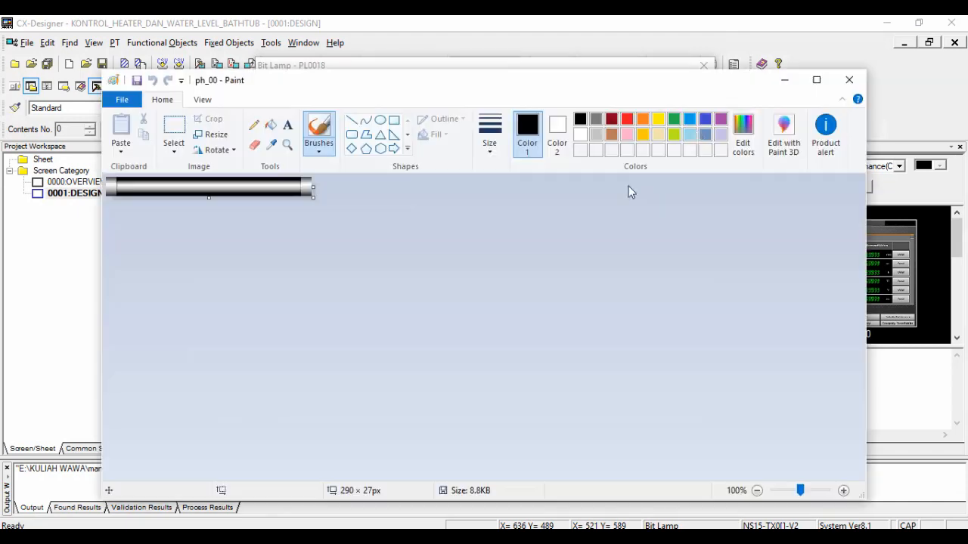
click(743, 136)
double_click(623, 355)
text(128)
key(Tab)
text(128)
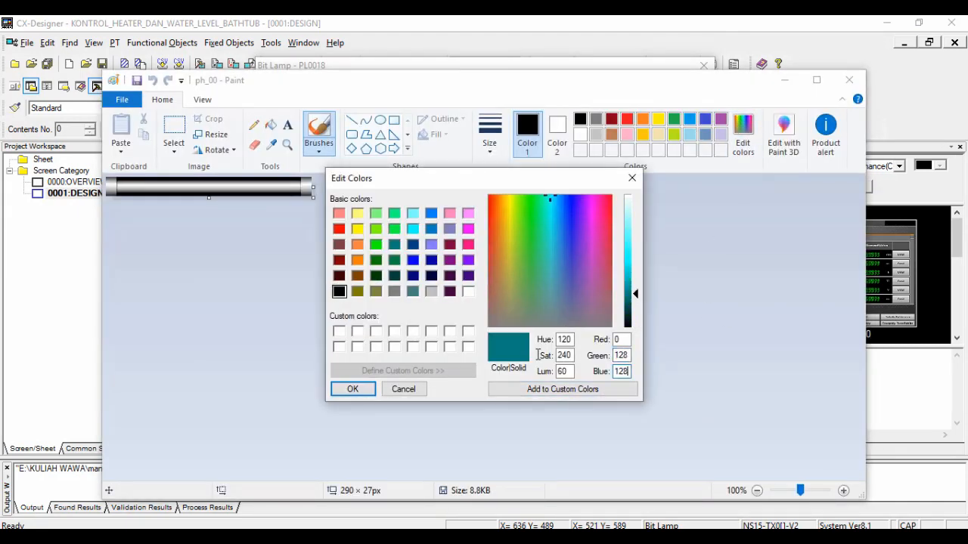
click(353, 390)
Fill the black strips above and below the white pipe with teal and return to the lamp's properties in CX-Designer
click(270, 125)
click(844, 490)
click(843, 490)
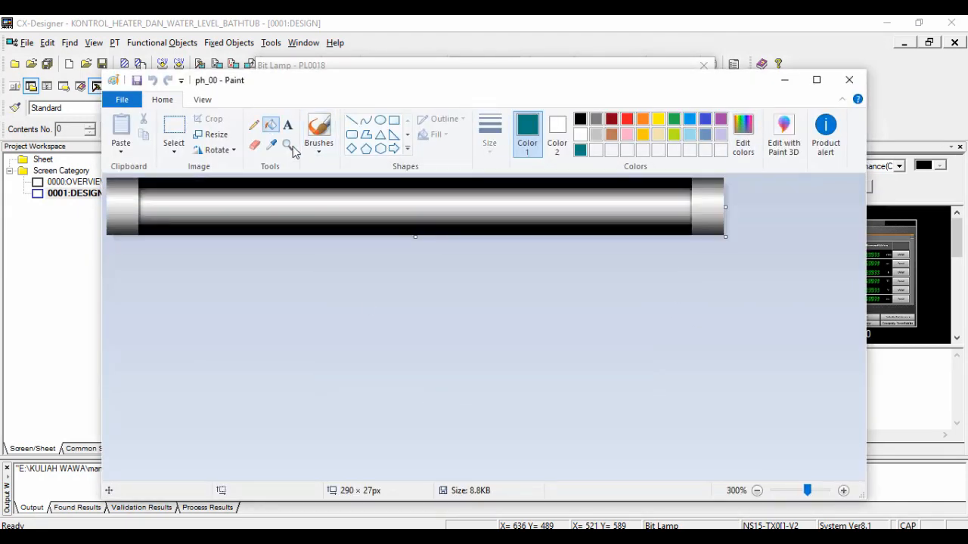
click(355, 183)
click(352, 230)
click(849, 79)
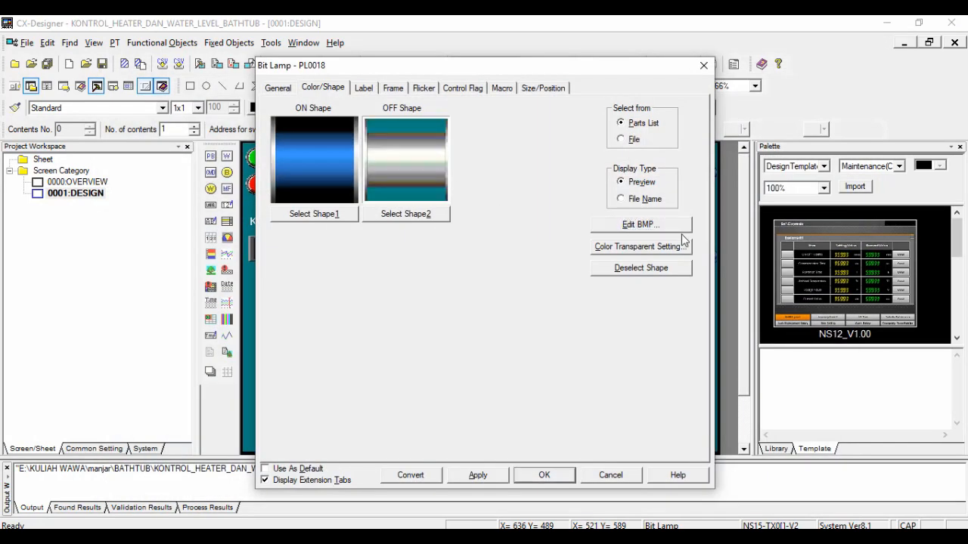
Open the blue ON pipe's bitmap in Paint and define the drawing colour with red 0, green 128 and blue 128
click(660, 226)
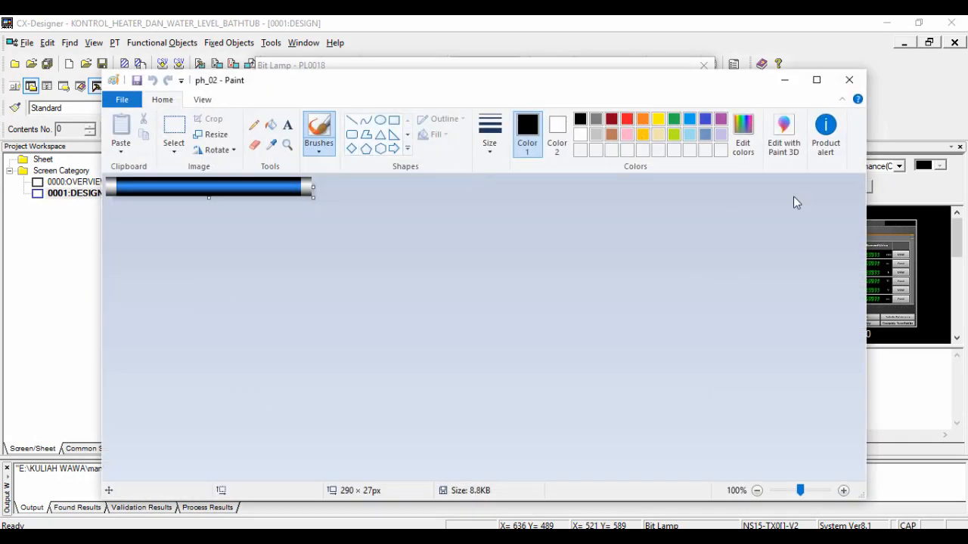
click(745, 136)
drag(622, 356, 530, 350)
text(238)
key(BackSpace)
key(BackSpace)
key(BackSpace)
text(128)
key(Tab)
text(128)
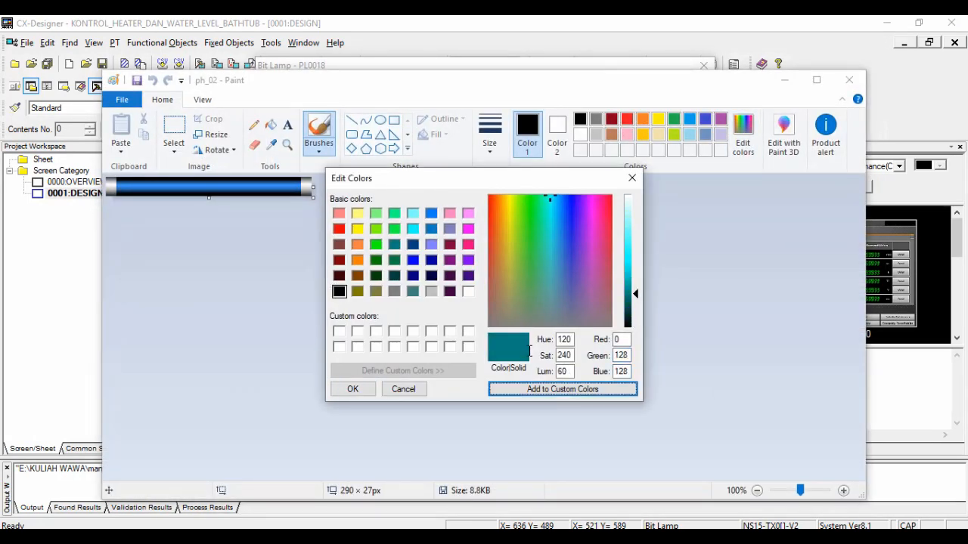
key(Return)
Fill the black strips above and below the blue pipe with teal, return to CX-Designer and apply the lamp's properties
scroll(422, 266, up, 2)
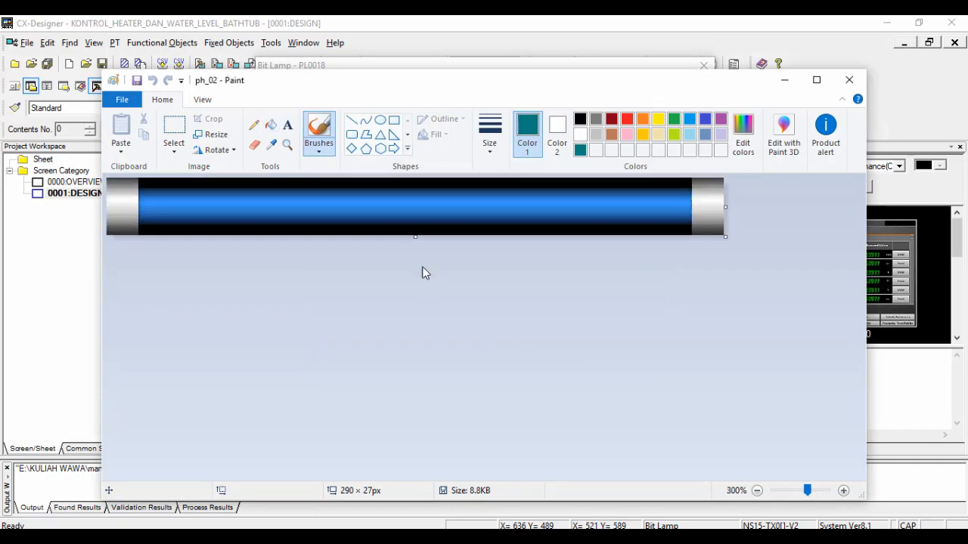
click(272, 126)
click(351, 181)
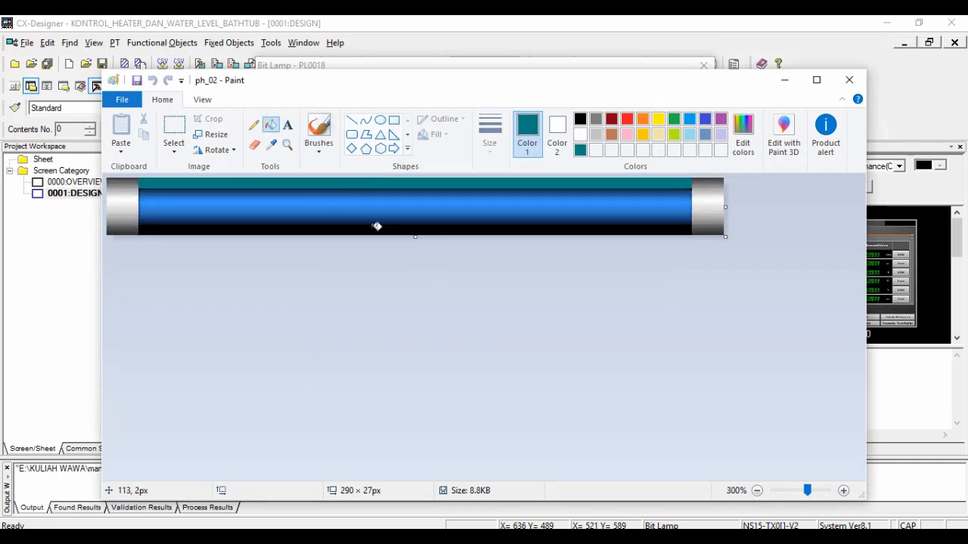
click(376, 227)
click(845, 82)
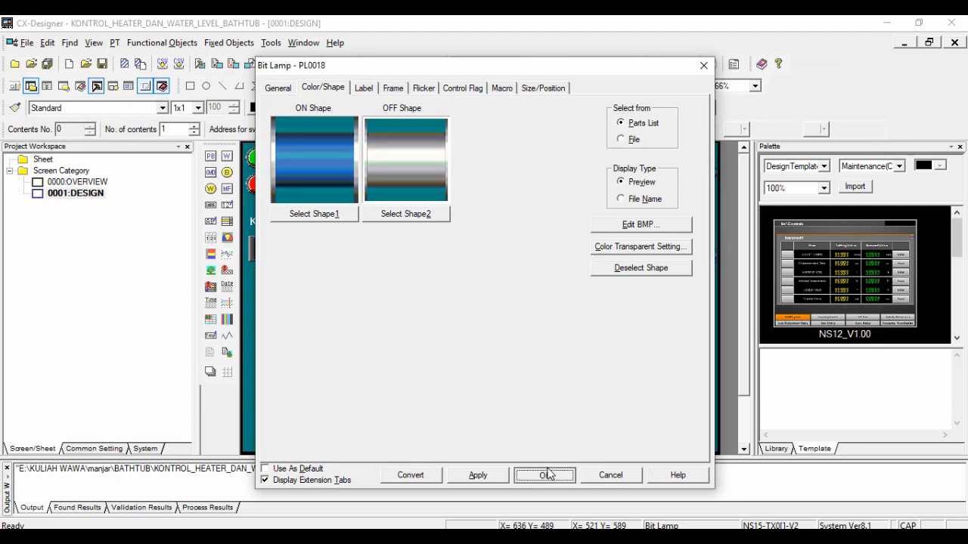
click(547, 475)
Move the horizontal pipe lamp to position X 487, Y 607 through its properties
double_click(627, 425)
click(533, 89)
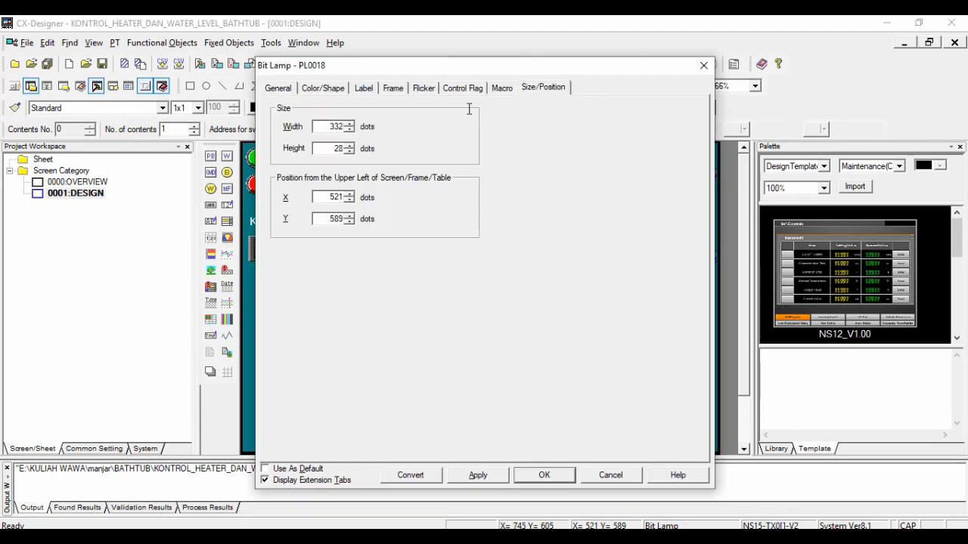
text(487)
click(546, 478)
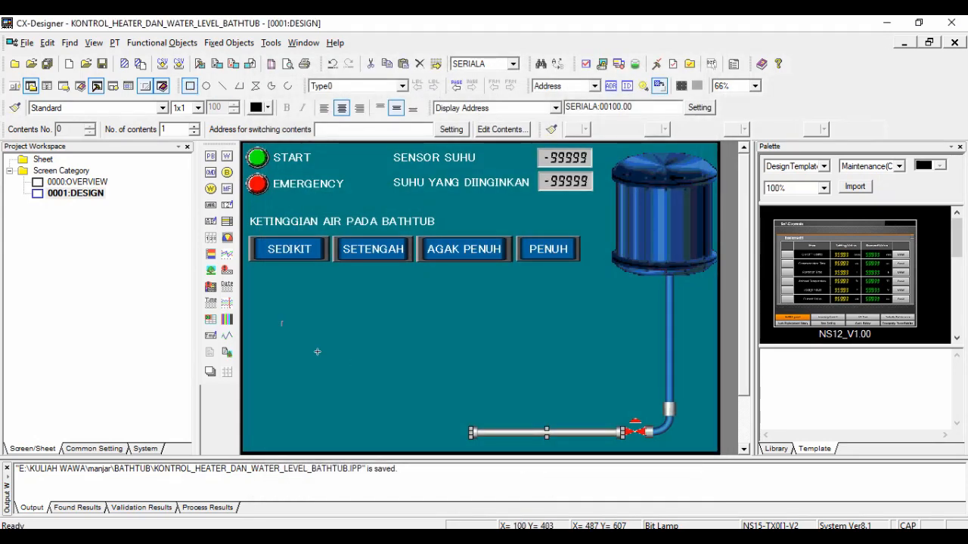
Draw a rectangle for the bathtub beside the horizontal pipe, resize it to meet the pipe and place it at X 19, Y 508
drag(281, 322, 468, 445)
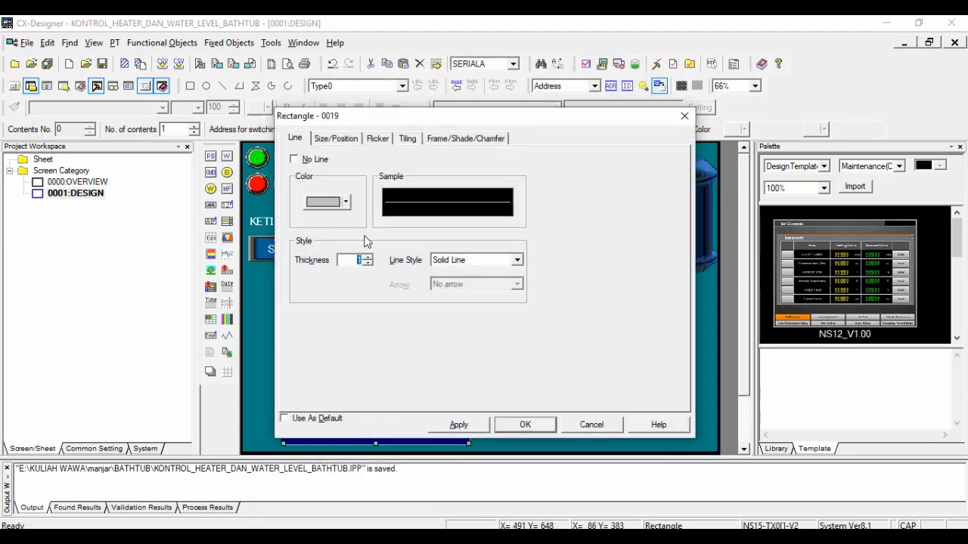
click(321, 141)
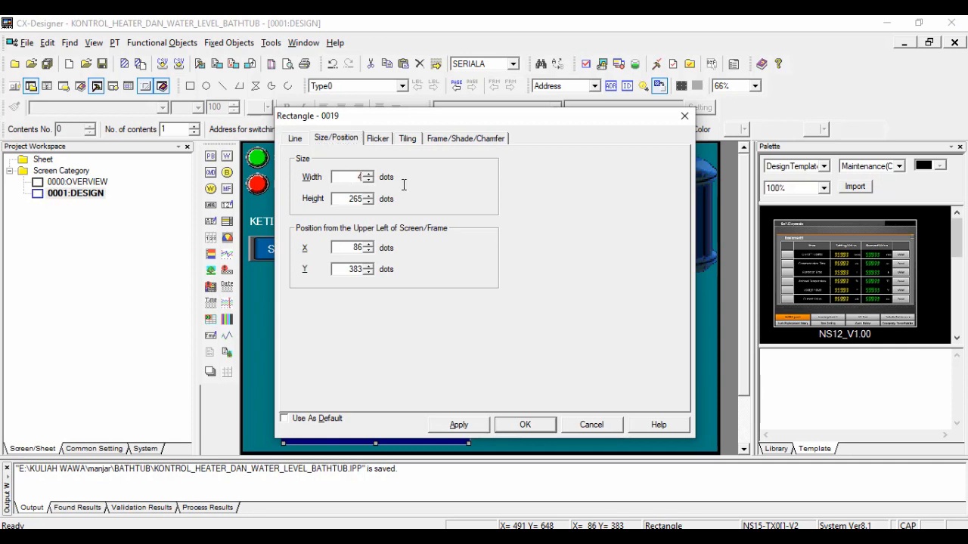
text(40)
key(Tab)
text(19)
key(Tab)
Set the bathtub rectangle's tiling colour to light grey
click(411, 142)
click(338, 203)
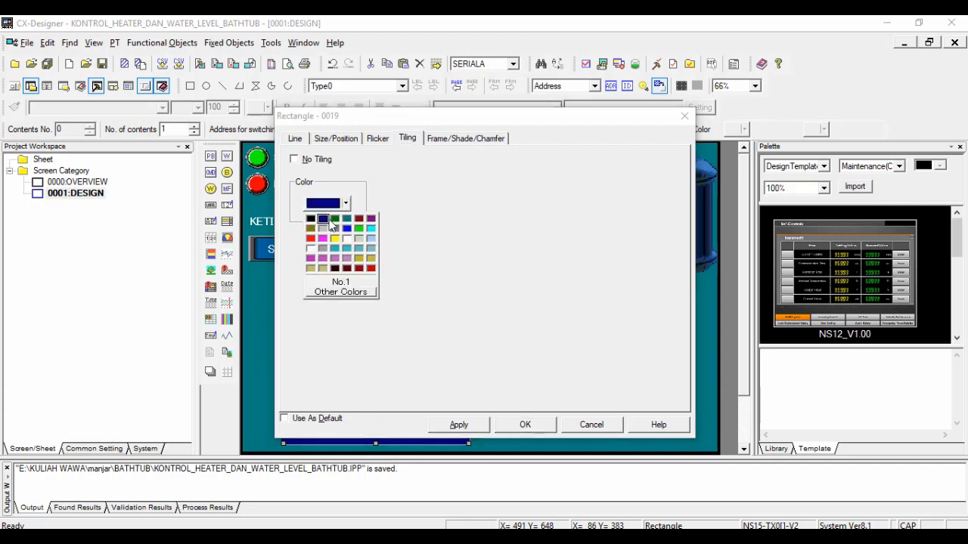
click(371, 219)
click(535, 425)
double_click(417, 401)
click(512, 427)
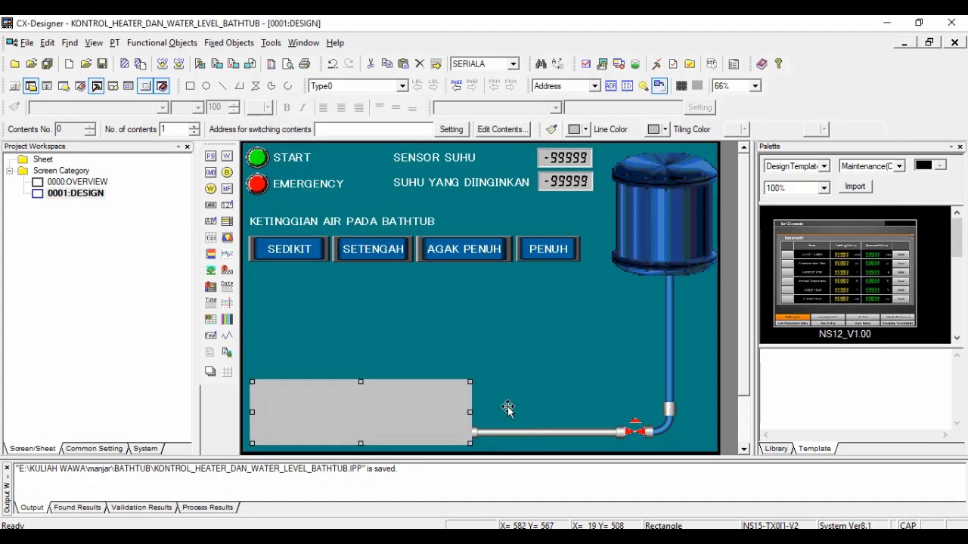
Draw a level meter over the grey rectangle and set its address to SERIALA:DM00011 in the data memory area
click(276, 235)
click(210, 254)
drag(253, 384, 468, 437)
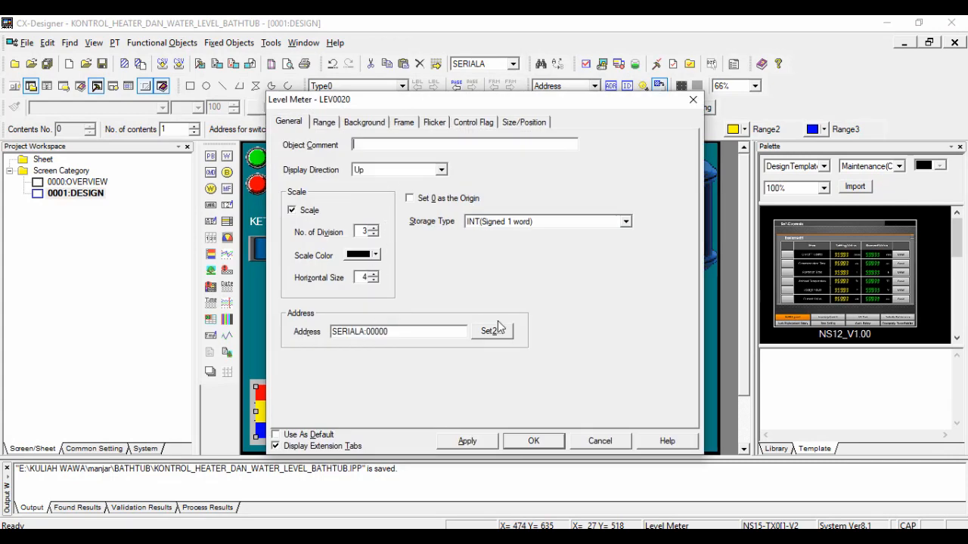
click(497, 333)
click(409, 252)
click(379, 319)
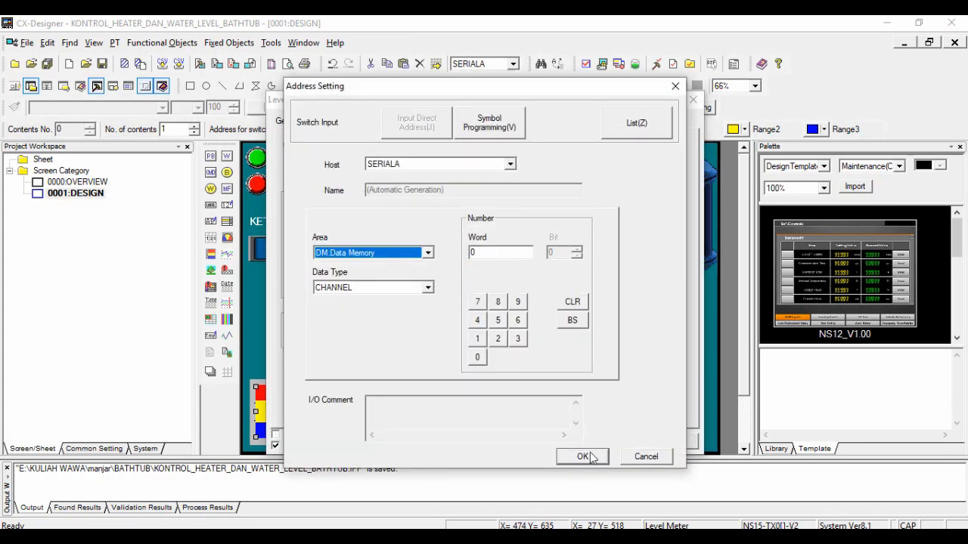
click(582, 456)
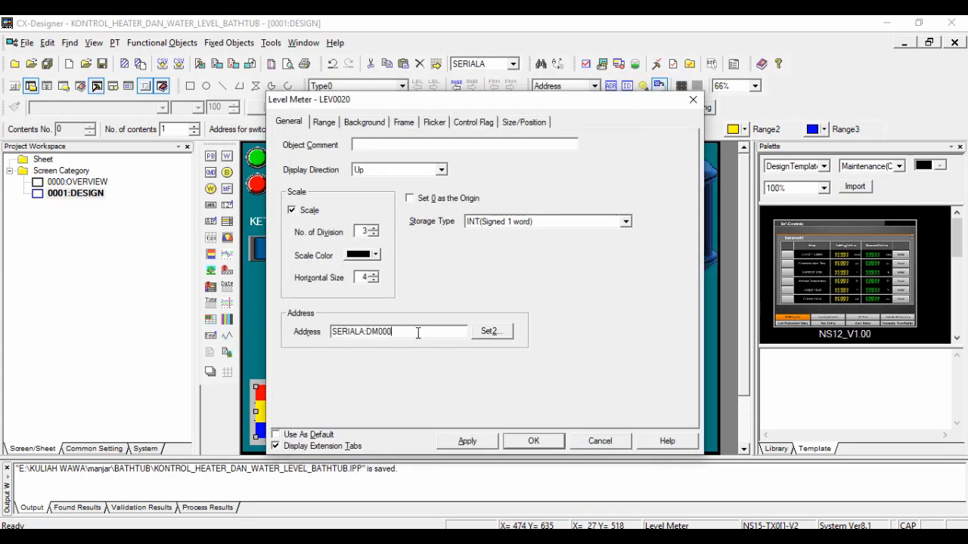
Set the level meter's maximum to 30 and its Range1 colour to cyan
click(325, 122)
double_click(356, 199)
text(30)
key(Tab)
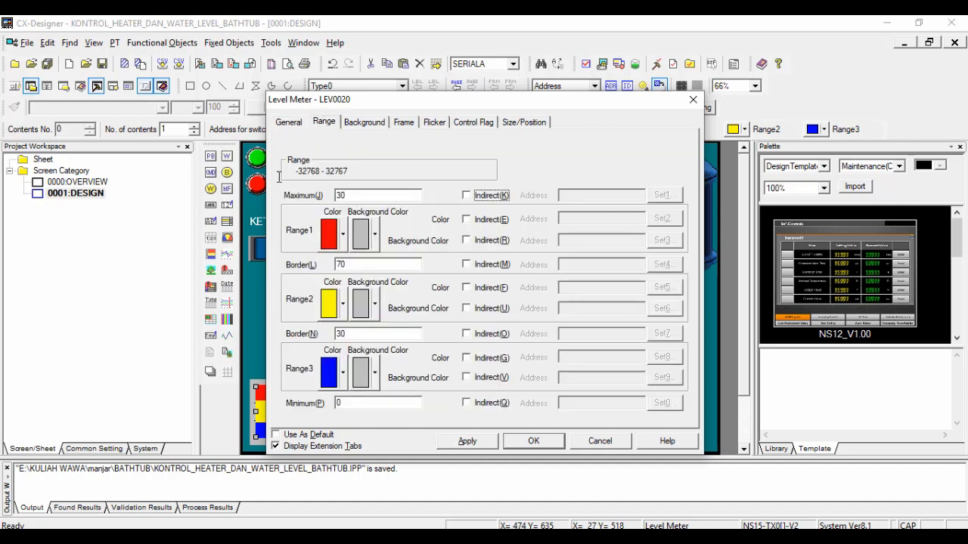
click(344, 240)
click(376, 277)
Set the level meter's upper border to 15 and its lower border to 10
double_click(345, 265)
text(22)
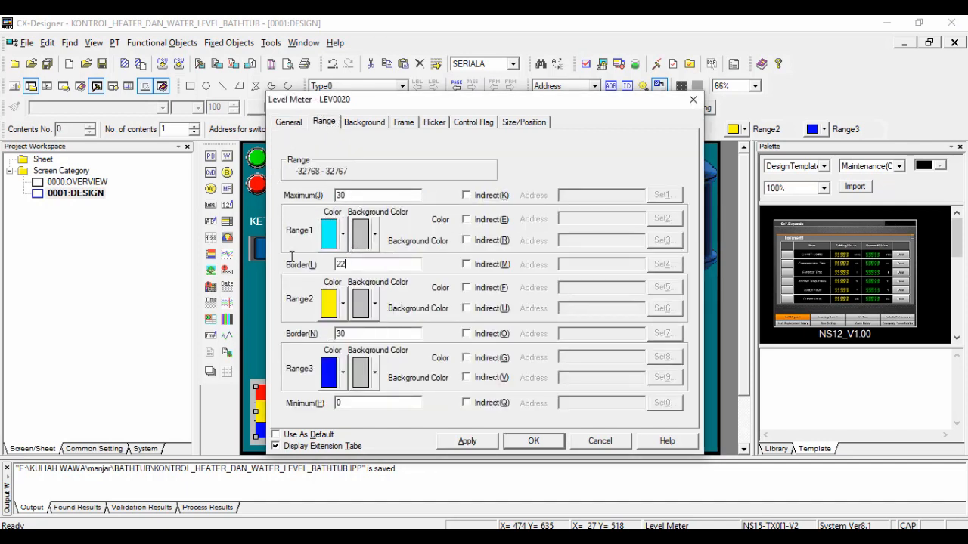
double_click(360, 333)
text(15)
Set the level meter's Range2 and Range3 colours to cyan
click(343, 304)
click(386, 348)
click(343, 303)
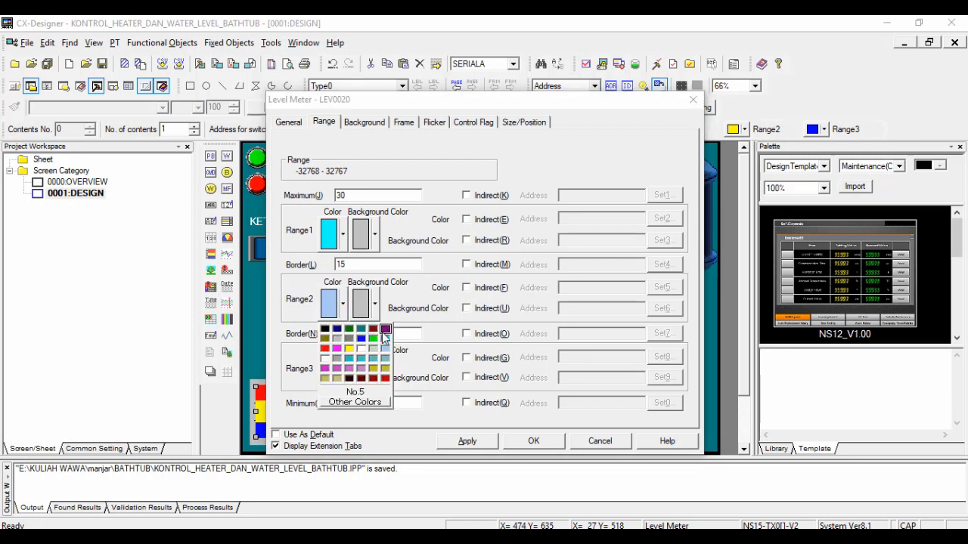
click(374, 348)
click(343, 372)
click(373, 417)
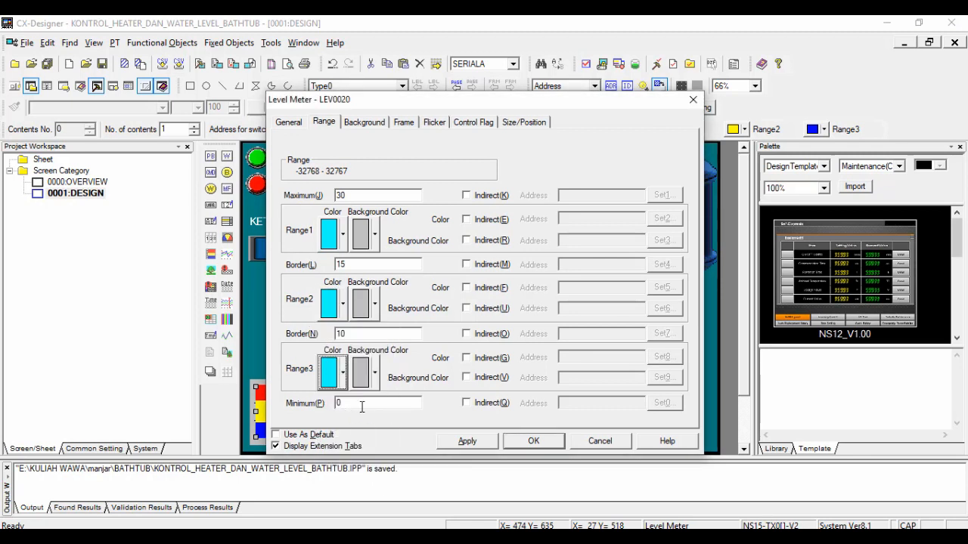
Set the level meter's background colour to light grey
click(364, 122)
click(355, 165)
click(350, 195)
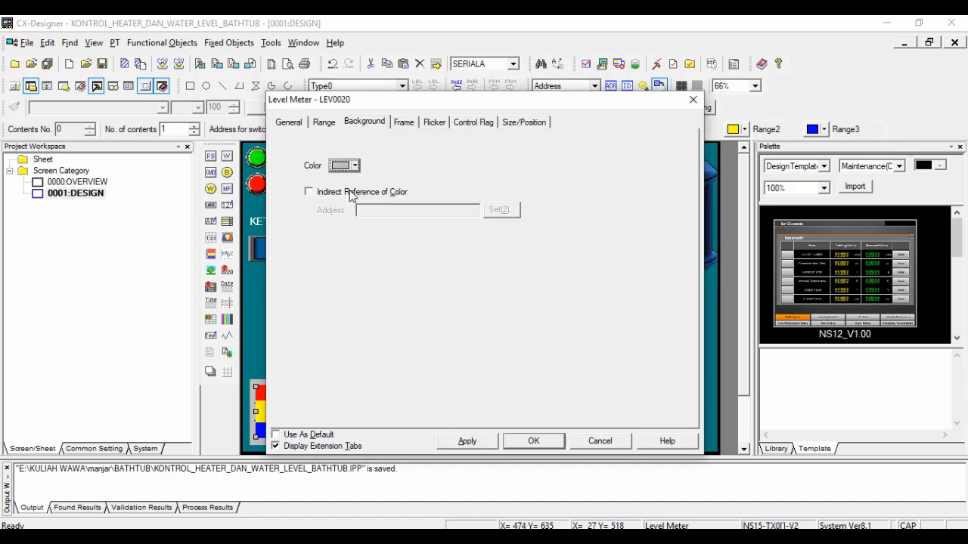
Resize the level meter to fill the grey rectangle and position it at X 23, Y 515
click(520, 121)
key(Tab)
key(Tab)
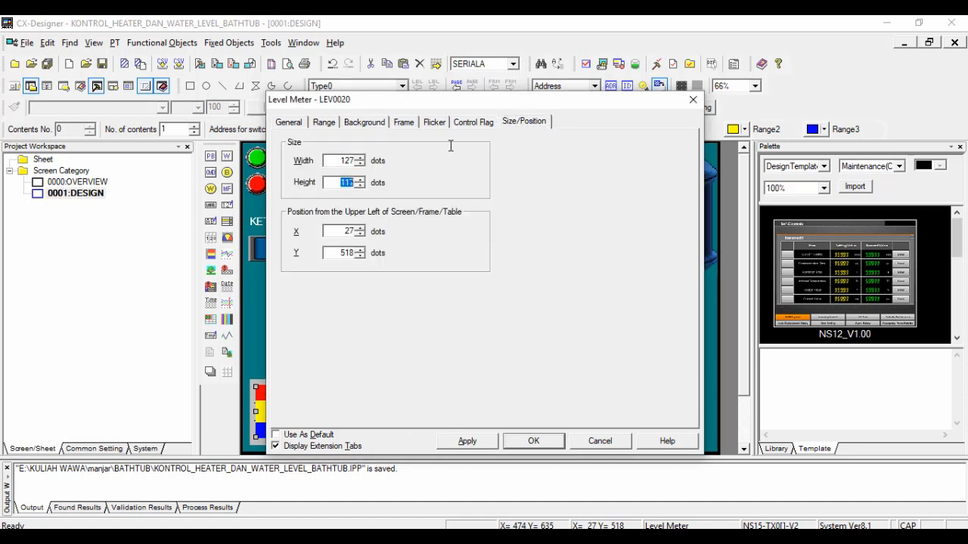
key(shift+Tab)
key(shift+Tab)
text(127)
key(Tab)
text(23)
key(Tab)
text(515)
key(Return)
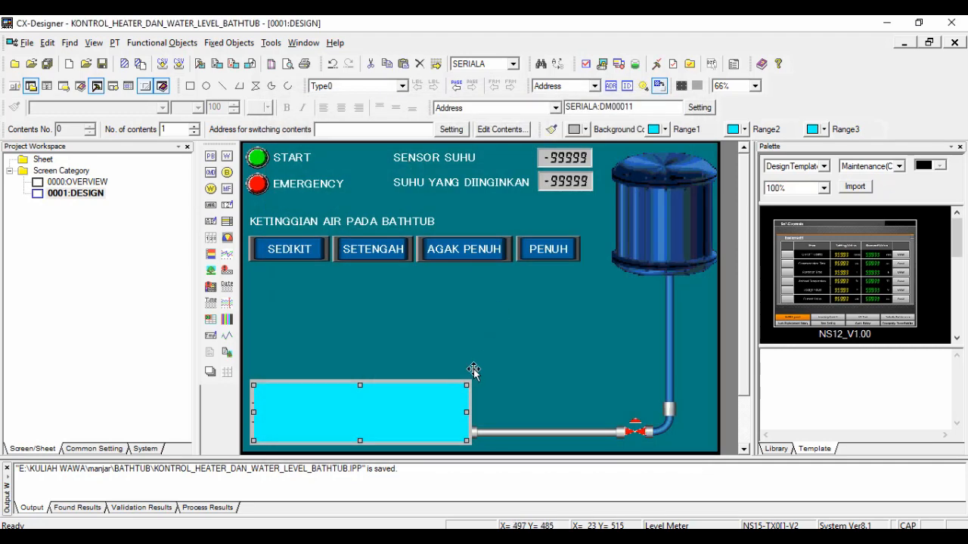
Place a bit lamp above the bathtub at about X 35, Y 333 with display address SERIALA:00100.01
click(385, 350)
click(228, 178)
drag(258, 300, 296, 339)
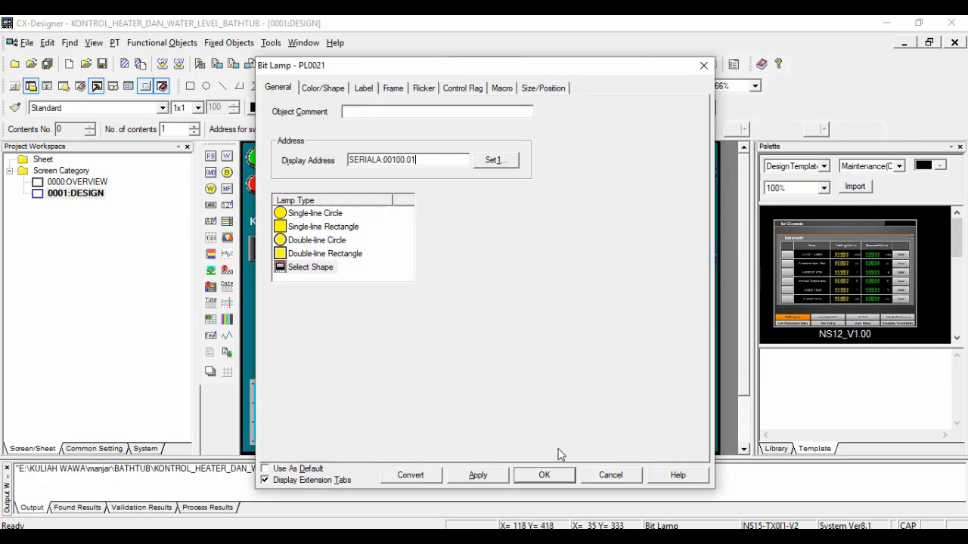
click(542, 478)
Set the new bit lamp's ON and OFF shapes to the yellow circular lamp pair from the shape library
double_click(283, 321)
click(325, 87)
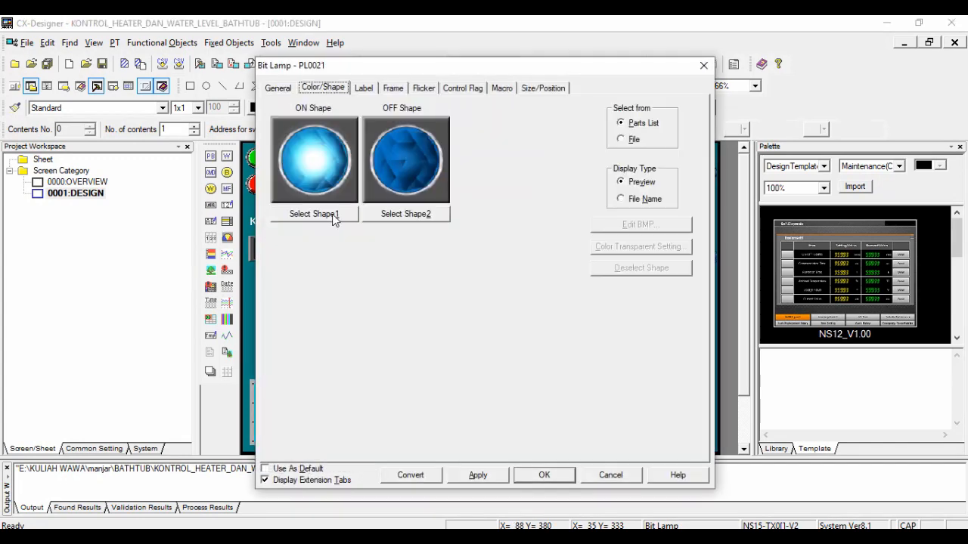
click(332, 215)
drag(414, 203, 414, 329)
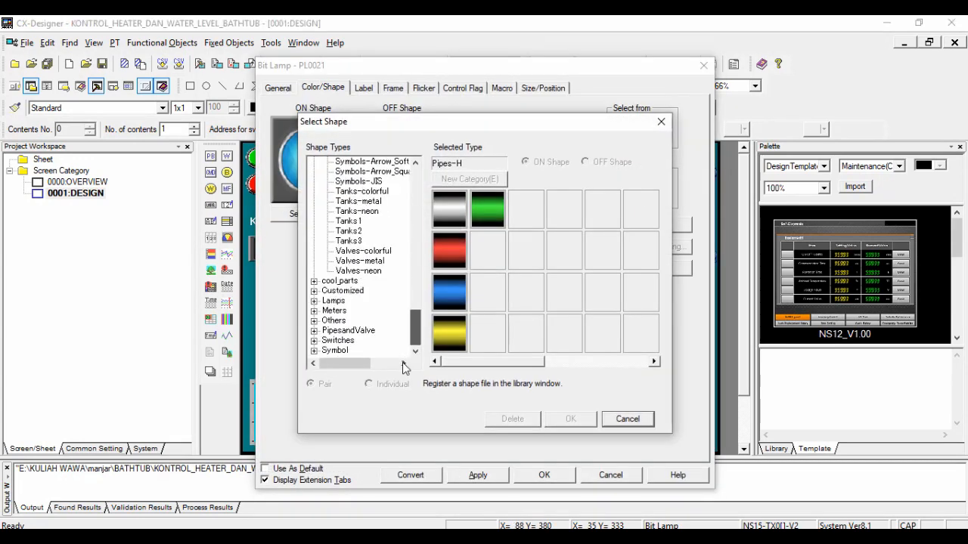
click(314, 340)
click(365, 301)
scroll(362, 287, up, 11)
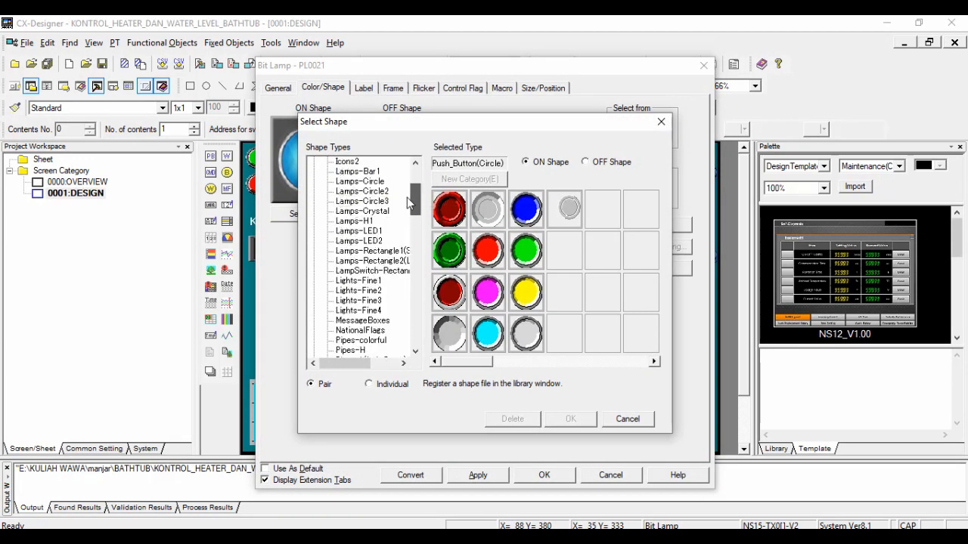
click(354, 221)
key(Up)
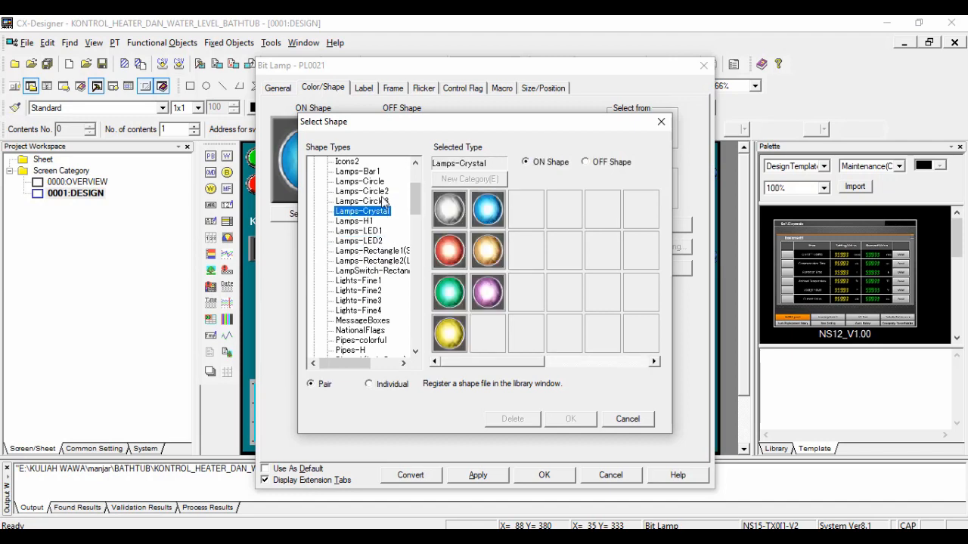
key(Up)
key(Up)
key(Up)
key(Up)
key(Down)
click(456, 338)
click(565, 422)
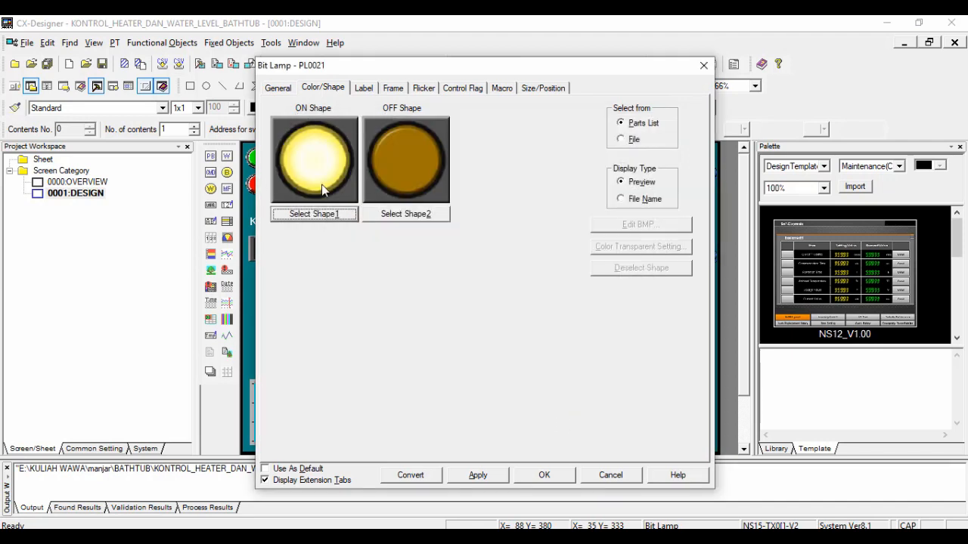
Open the yellow ON lamp's bitmap in Paint and define the drawing colour with red 0, green 128 and blue 128
click(298, 164)
click(614, 222)
click(816, 492)
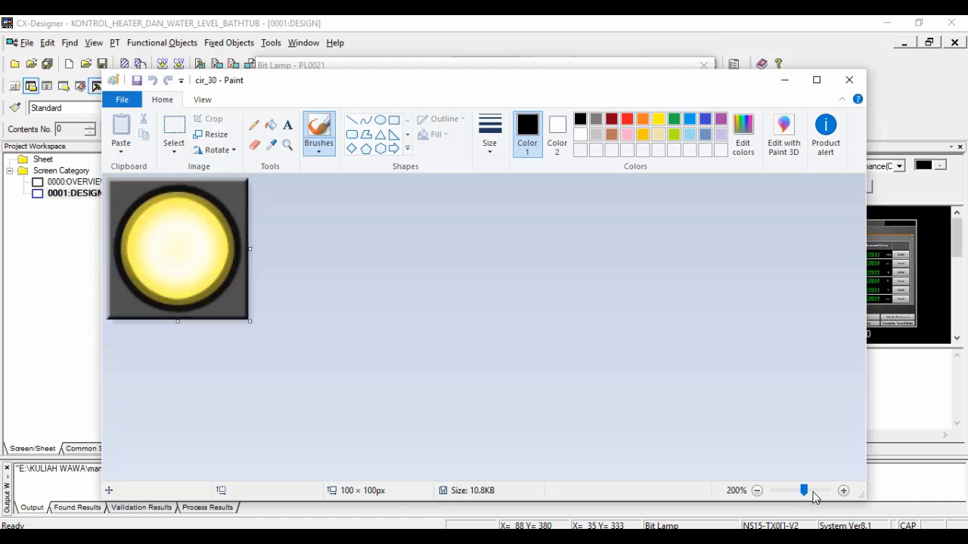
click(743, 133)
double_click(618, 354)
text(128)
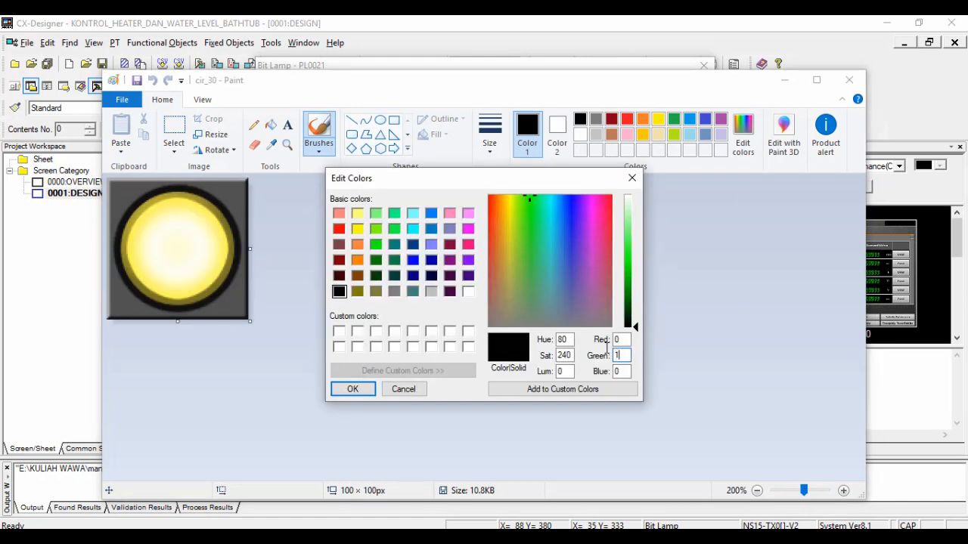
key(Tab)
text(128)
key(Return)
Fill the grey background and bevelled edges around the ON lamp with teal and return to the lamp's properties in CX-Designer
click(271, 125)
click(216, 189)
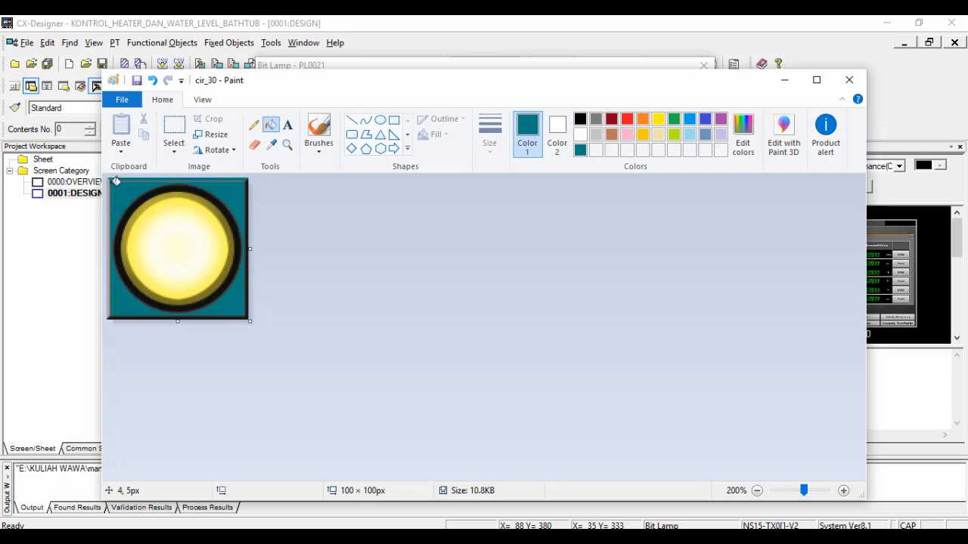
click(114, 191)
click(112, 189)
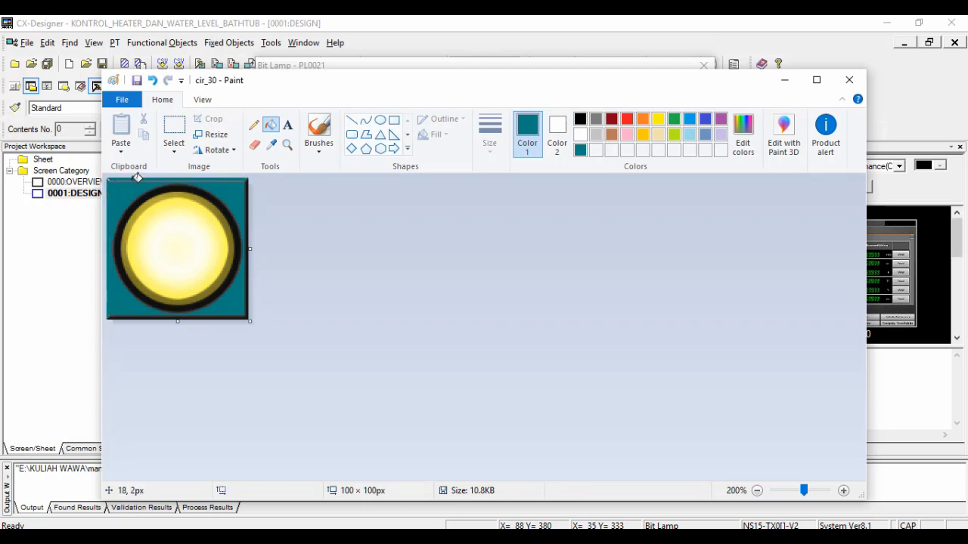
click(790, 491)
click(844, 491)
click(240, 181)
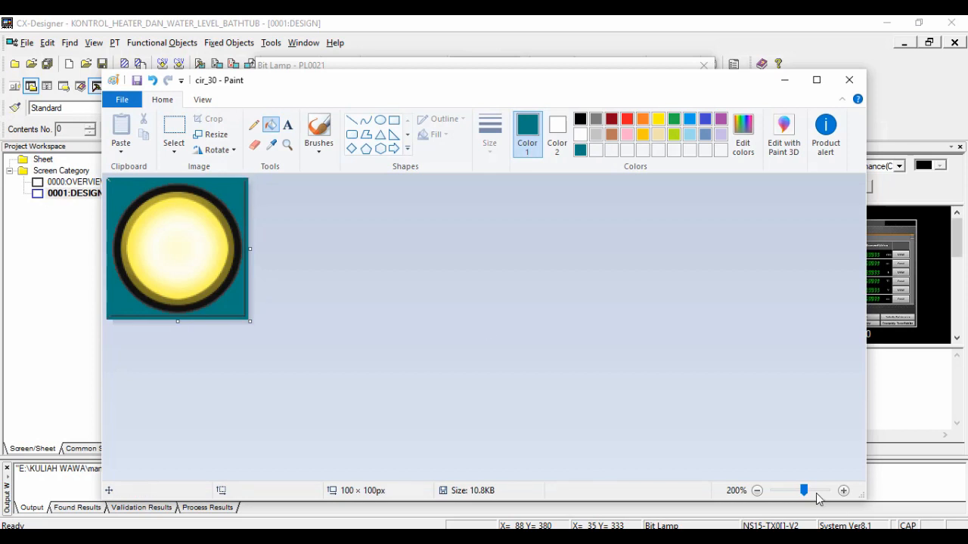
scroll(251, 212, up, 2)
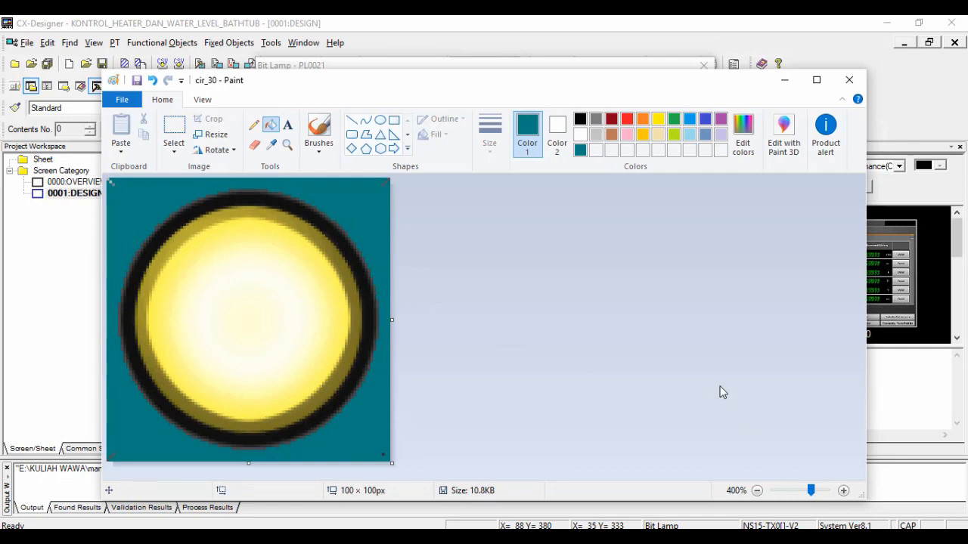
click(849, 80)
Open the OFF lamp's bitmap in Paint and define the drawing colour with red 0, green 128 and blue 128
click(645, 224)
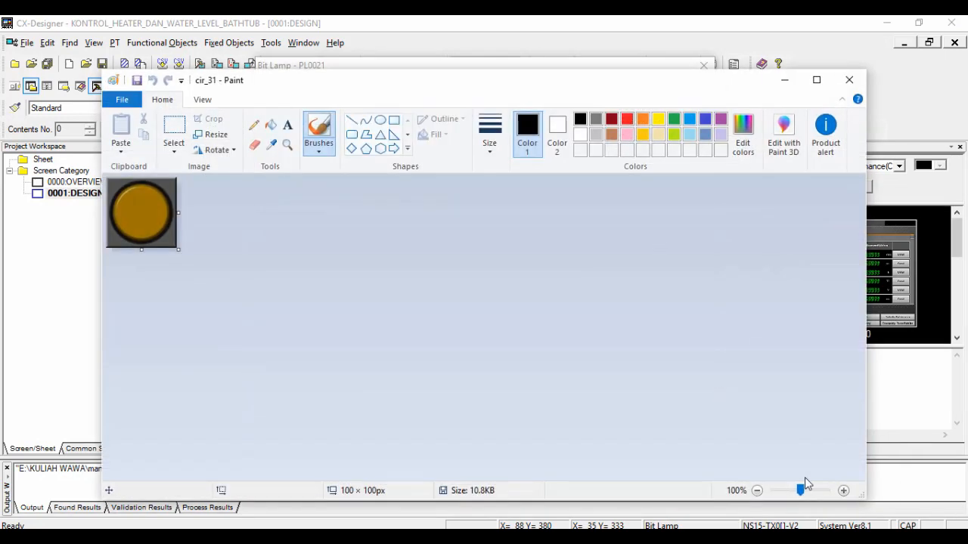
drag(803, 488, 808, 488)
click(736, 147)
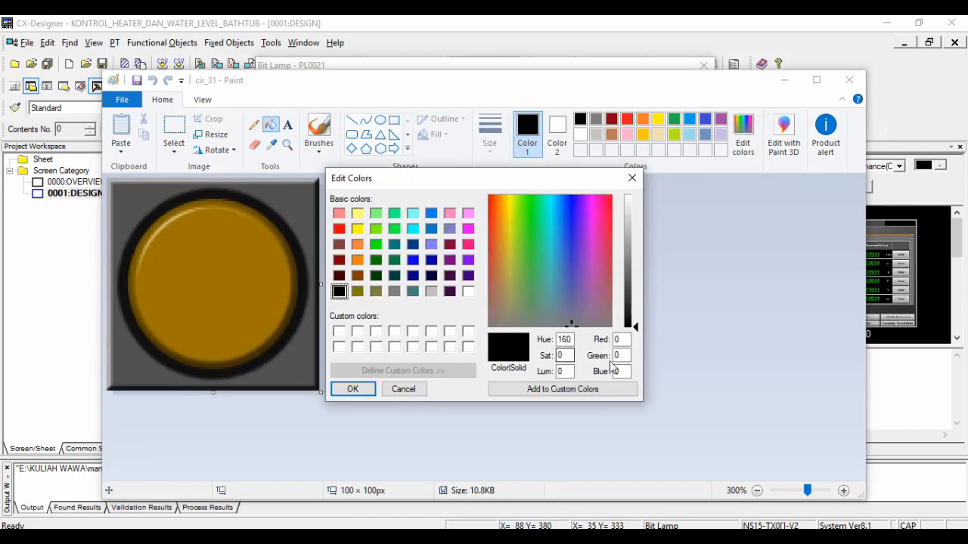
drag(621, 356, 533, 345)
text(128)
key(Tab)
text(128)
key(Return)
Fill the grey background and bevelled edges around the OFF lamp with teal and return to the lamp's properties in CX-Designer
click(289, 223)
click(279, 183)
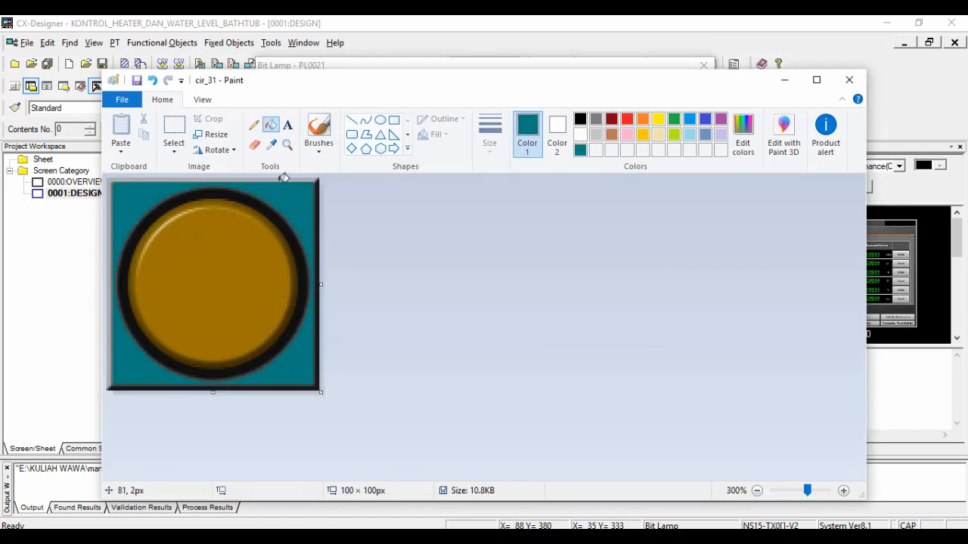
click(269, 179)
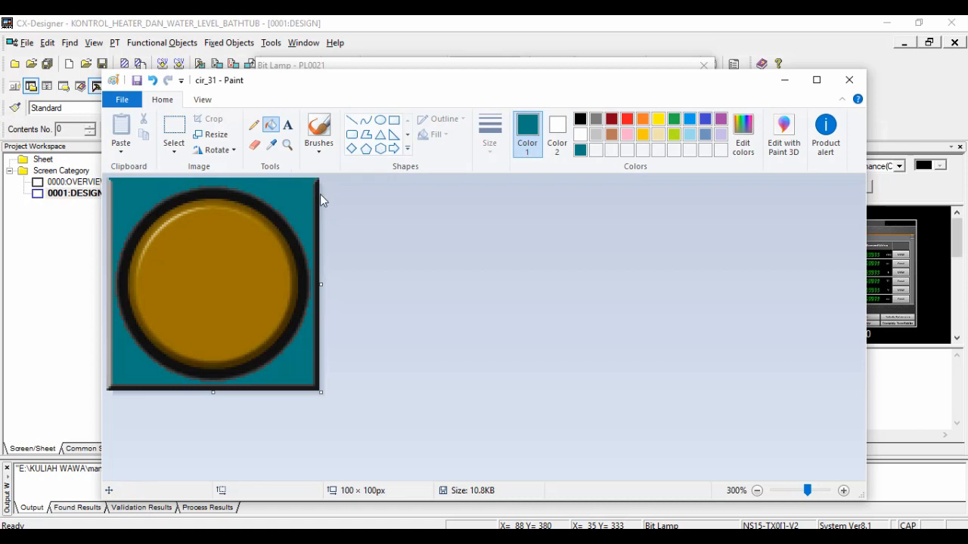
click(318, 190)
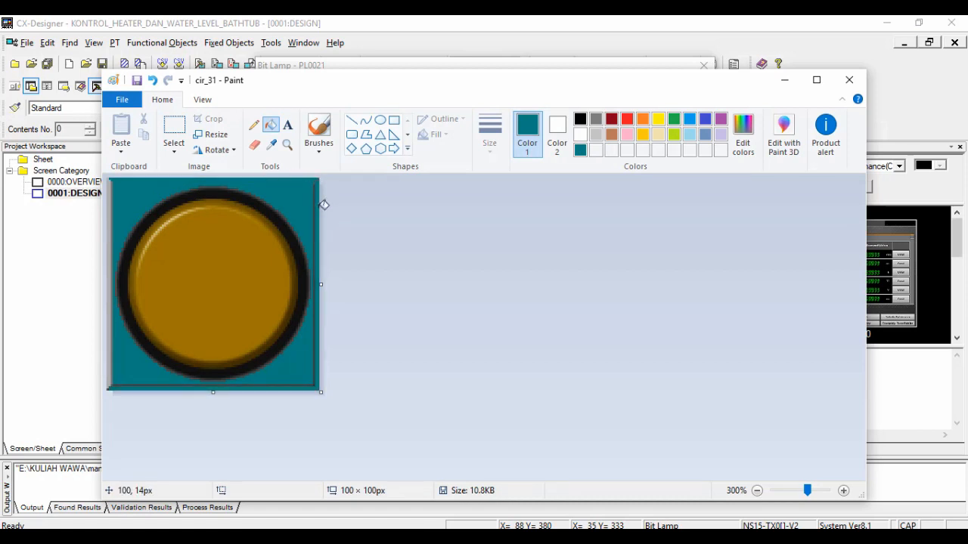
click(111, 228)
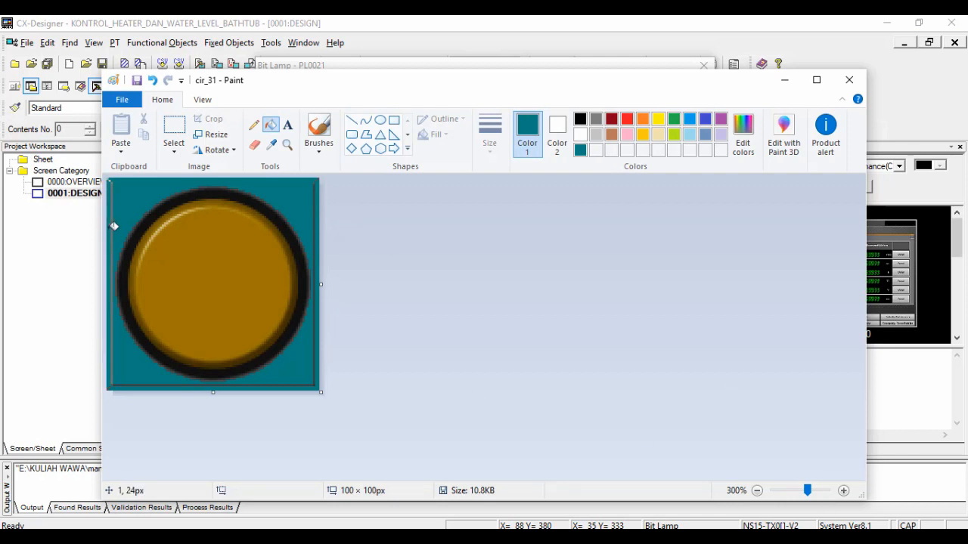
click(112, 212)
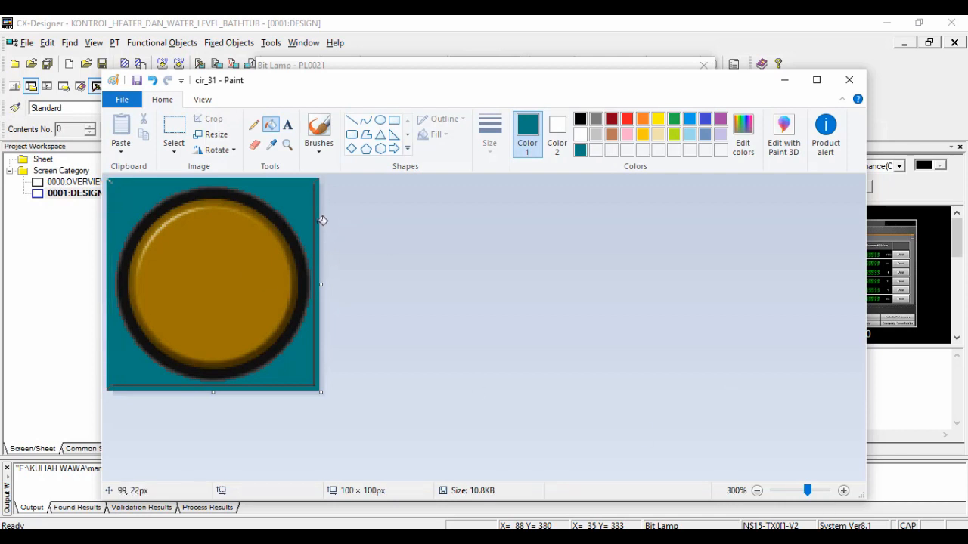
click(822, 490)
click(822, 491)
click(458, 253)
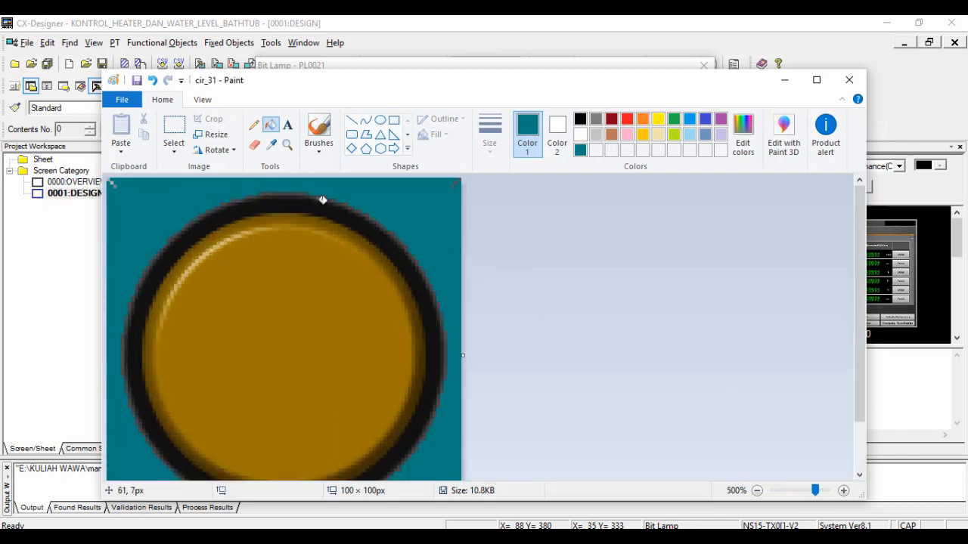
scroll(859, 422, down, 2)
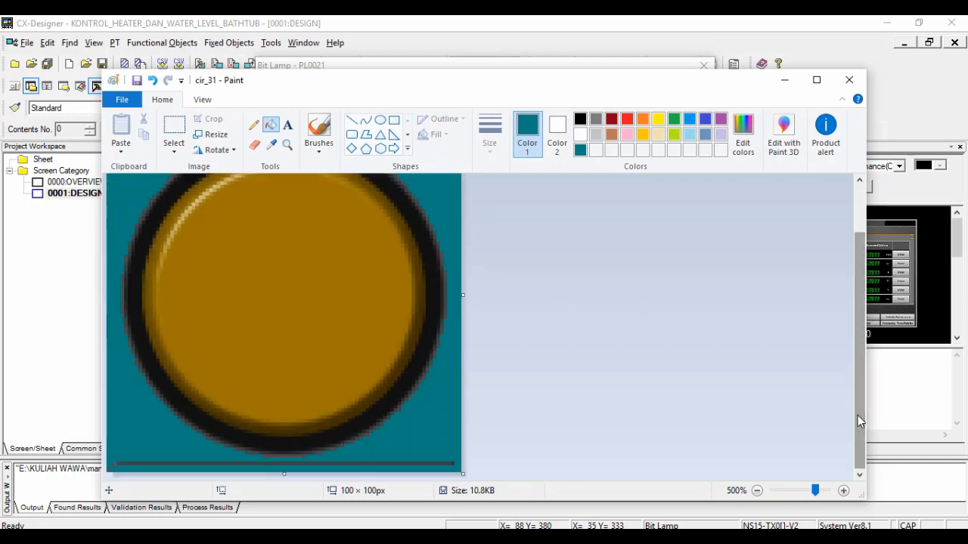
click(403, 462)
click(850, 80)
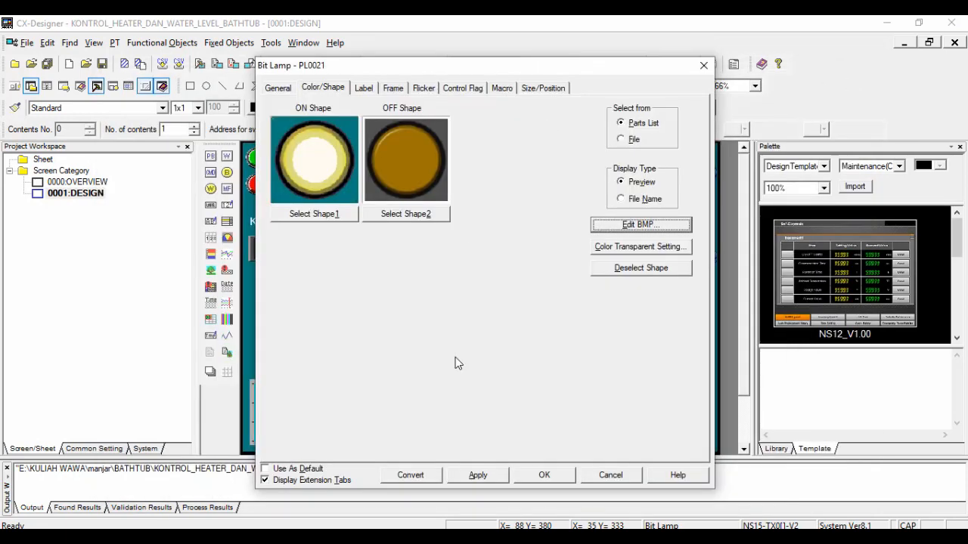
Apply the recoloured ON and OFF shapes to the bit lamp
click(315, 157)
click(397, 179)
click(318, 171)
click(544, 475)
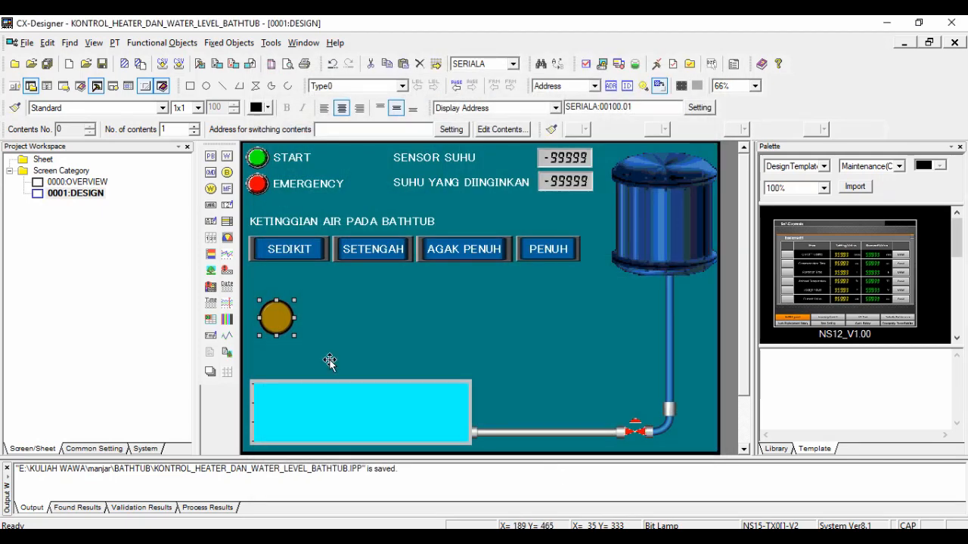
Resize the bit lamp to 67 by 64 dots and position it at X 24, Y 295
double_click(275, 316)
click(543, 87)
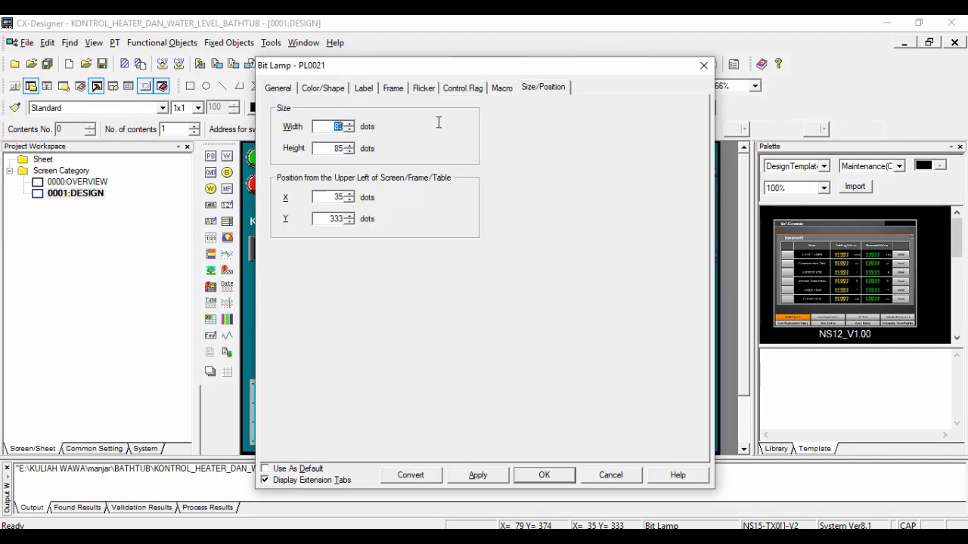
text(67)
key(Tab)
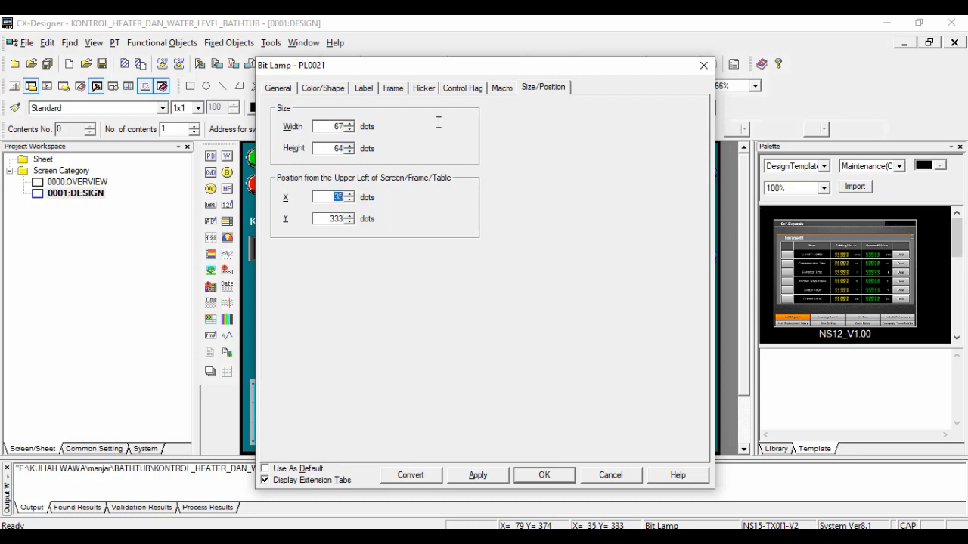
text(24)
key(Tab)
key(Return)
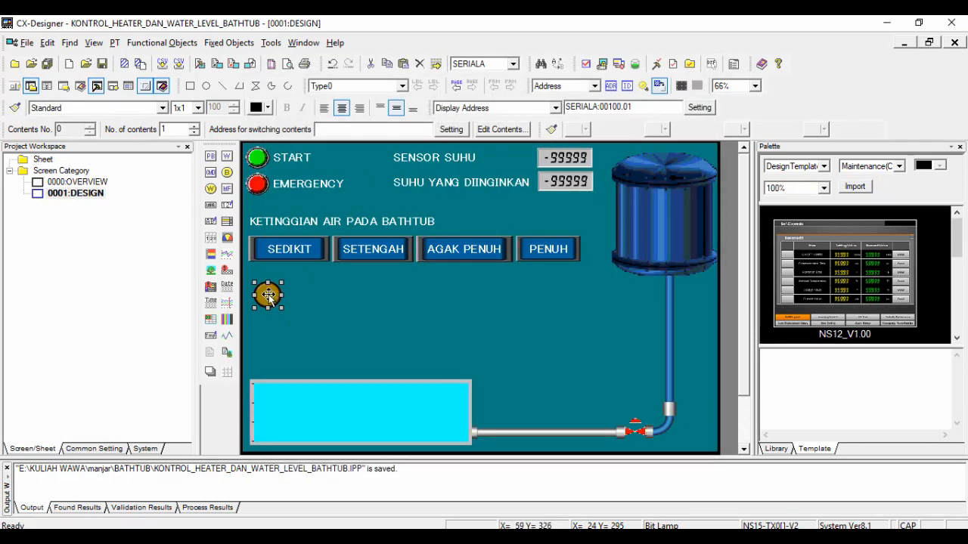
Draw a label about 174 by 58 dots beside the yellow lamp and enter READY as its text
click(211, 206)
drag(292, 281, 372, 307)
double_click(372, 307)
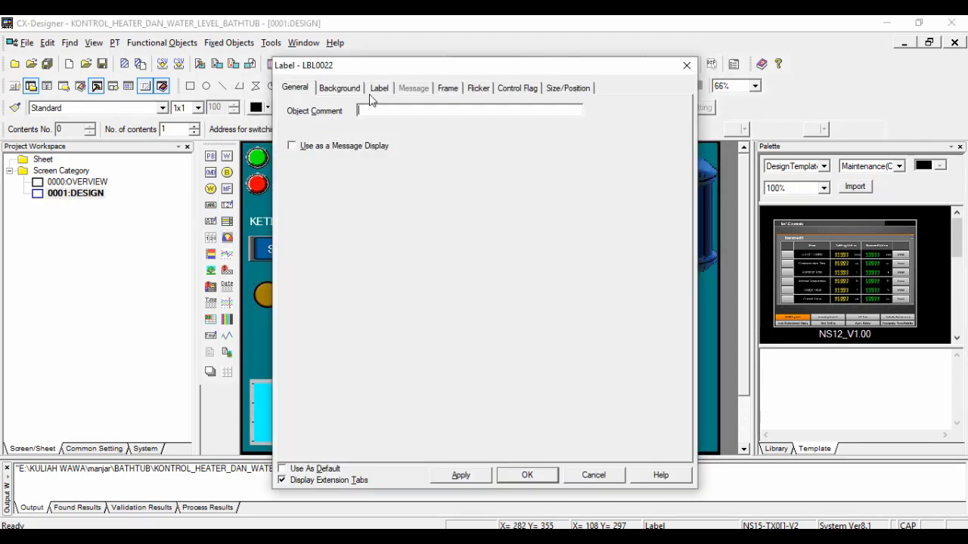
click(379, 88)
text(READY)
Set the READY label's width to 96 dots and its position to X 97, Y 300
click(568, 88)
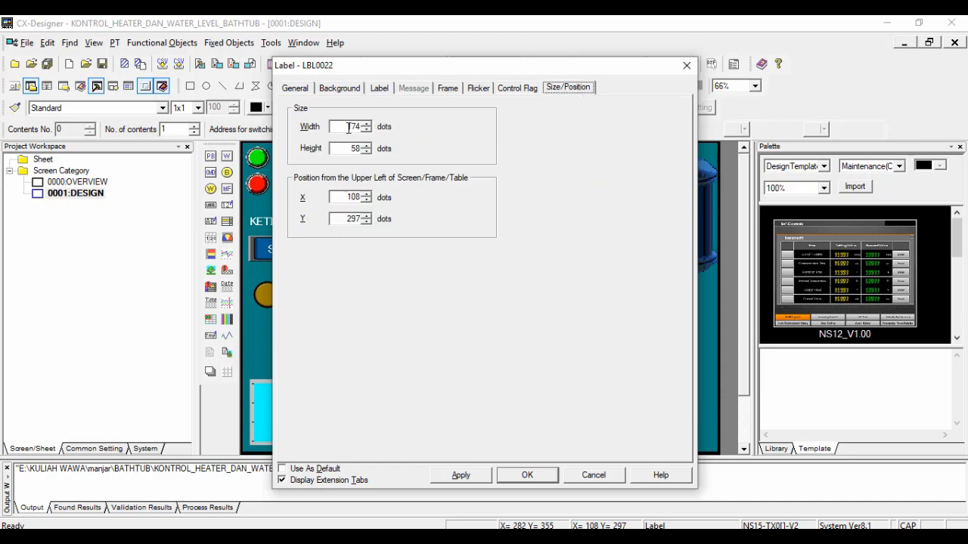
double_click(349, 127)
text(96)
key(Tab)
key(Return)
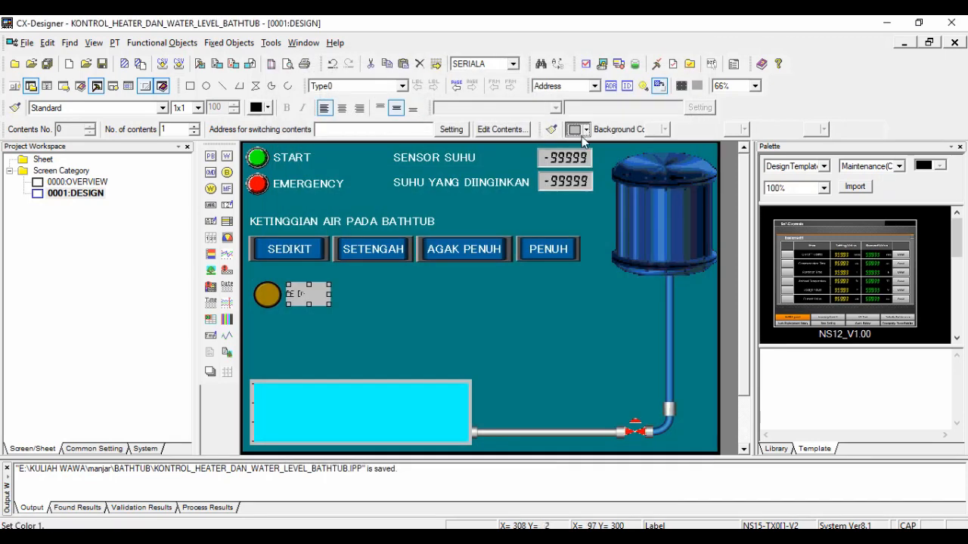
Give the READY label a teal background matching the screen and the MDJpn PGothic font
click(583, 131)
click(602, 142)
click(162, 107)
scroll(114, 189, down, 10)
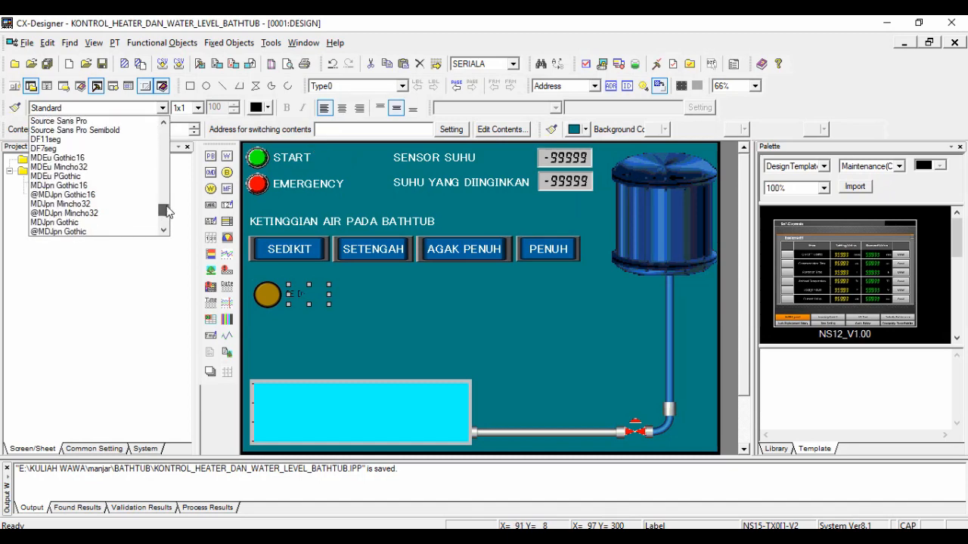
key(Up)
key(Up)
key(Up)
key(Up)
key(Up)
key(Up)
key(Up)
key(Up)
key(Up)
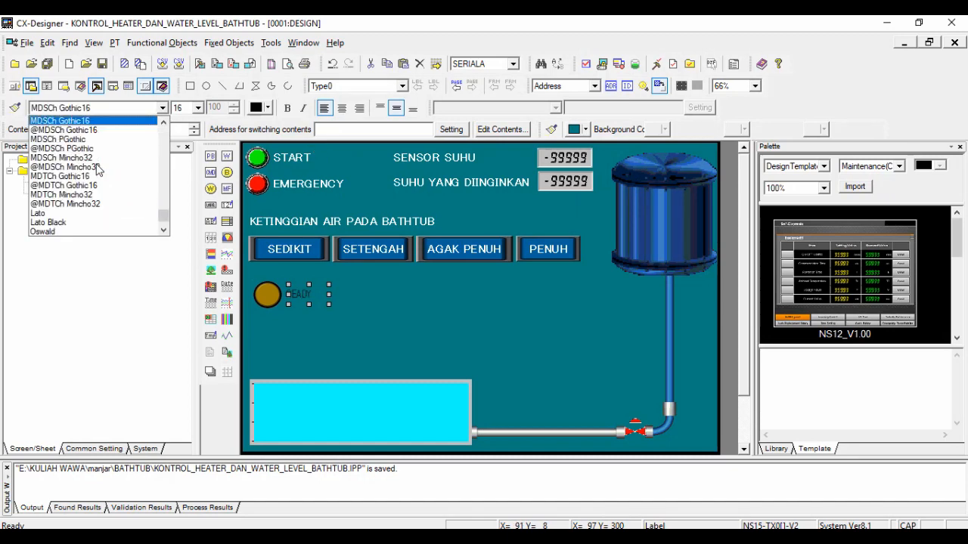
Make the READY label bold at size 18 and save the project
click(285, 110)
click(198, 108)
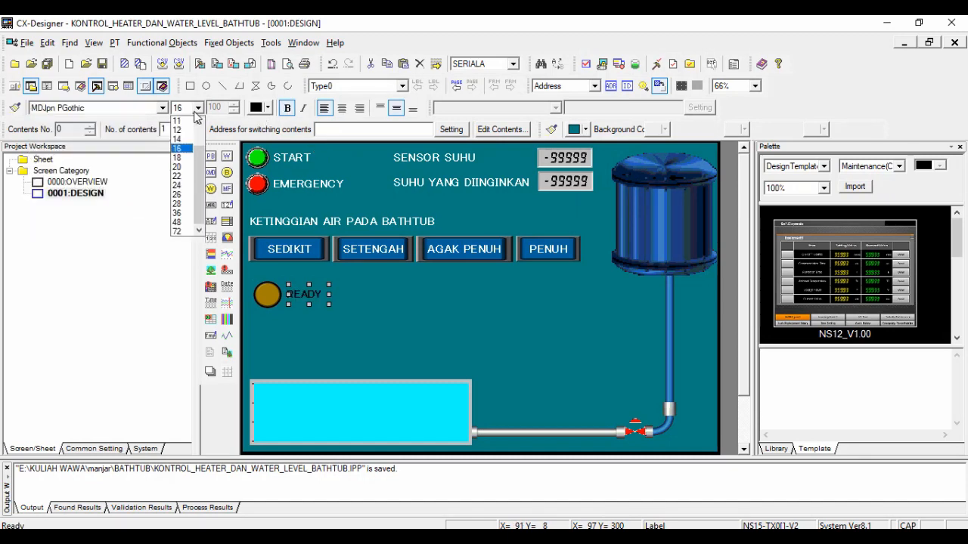
click(186, 157)
click(348, 279)
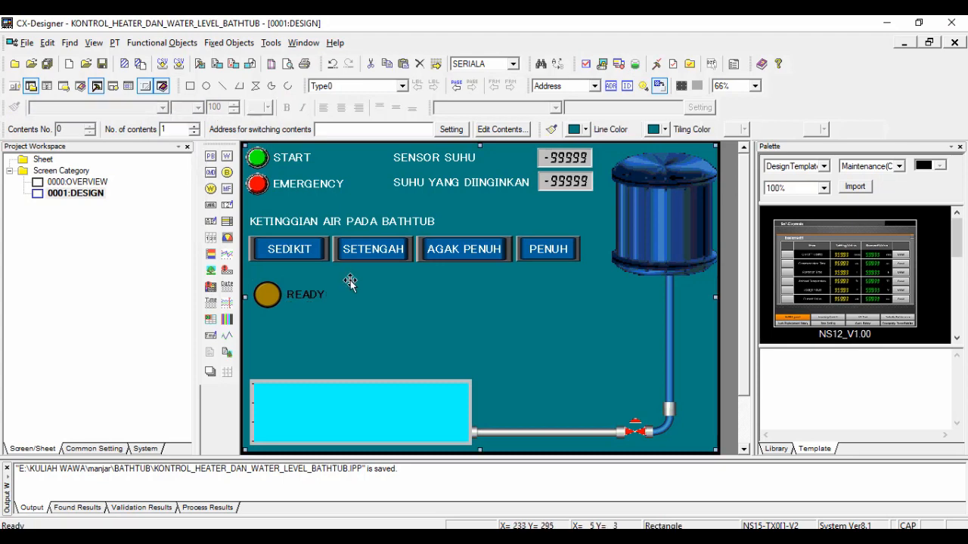
key(ctrl+s)
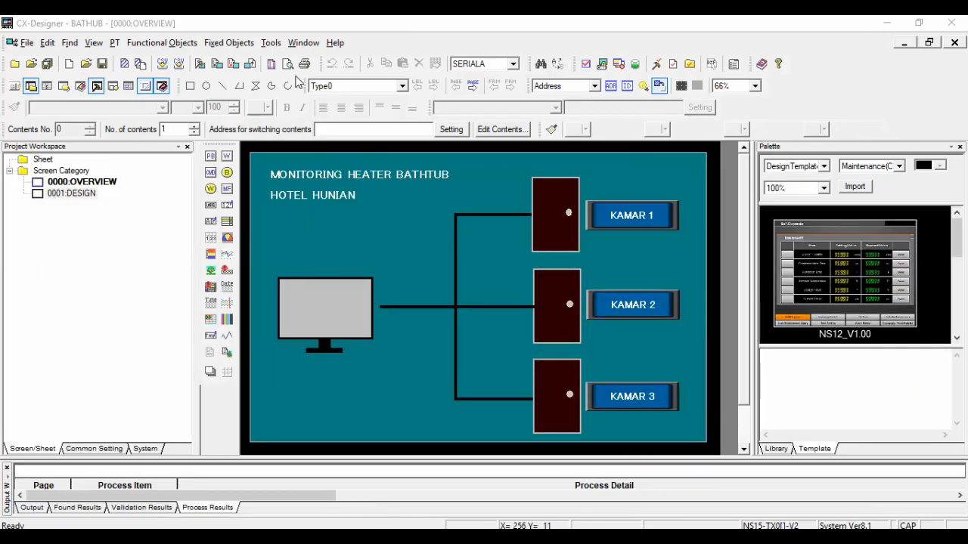
Start a test of the BATHUB project connected to CX-Simulator
click(270, 43)
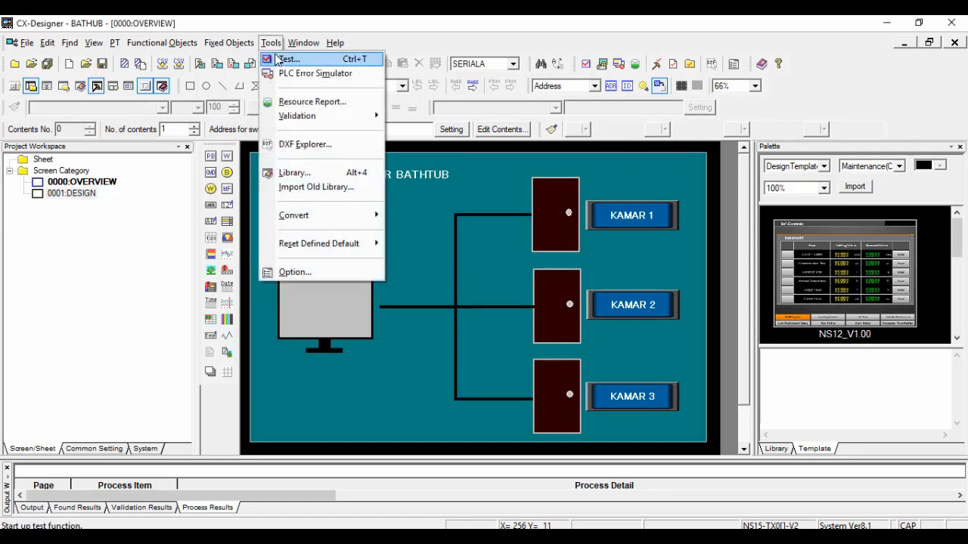
click(283, 59)
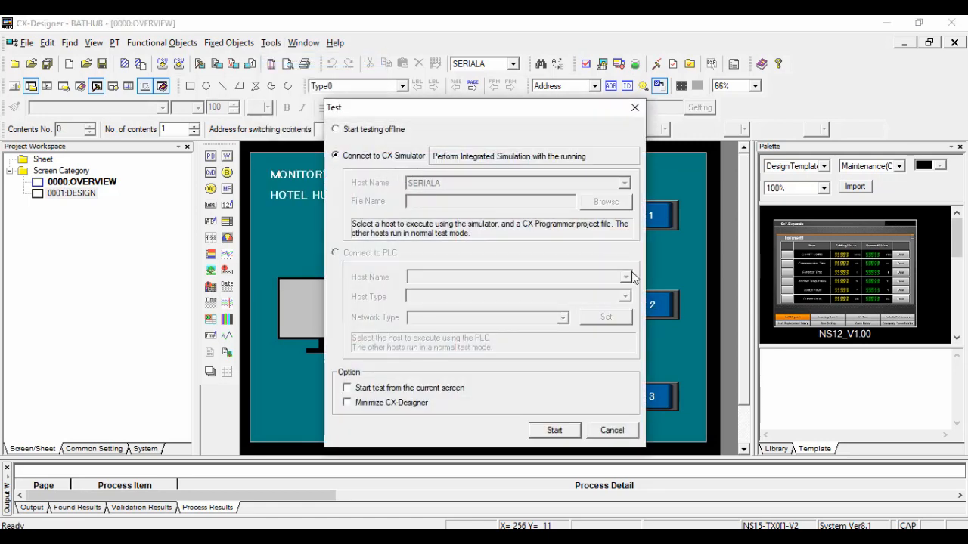
click(555, 430)
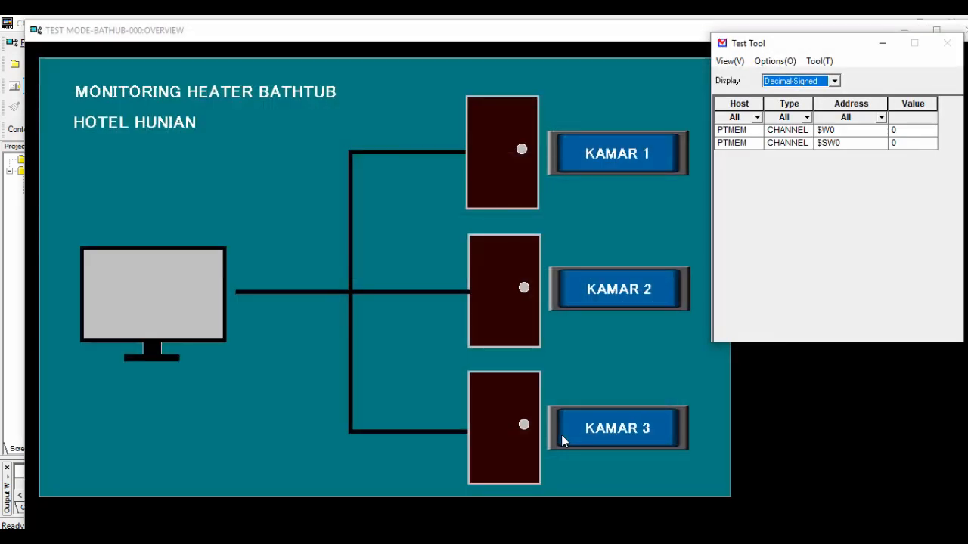
Go to the KAMAR 1 control screen in the running test and minimize the Test Tool window
click(622, 157)
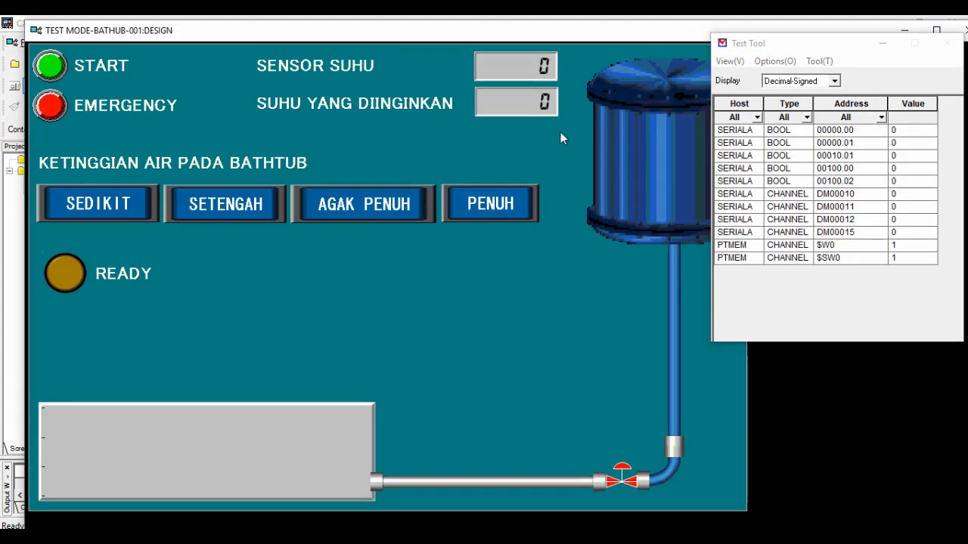
drag(836, 50, 888, 71)
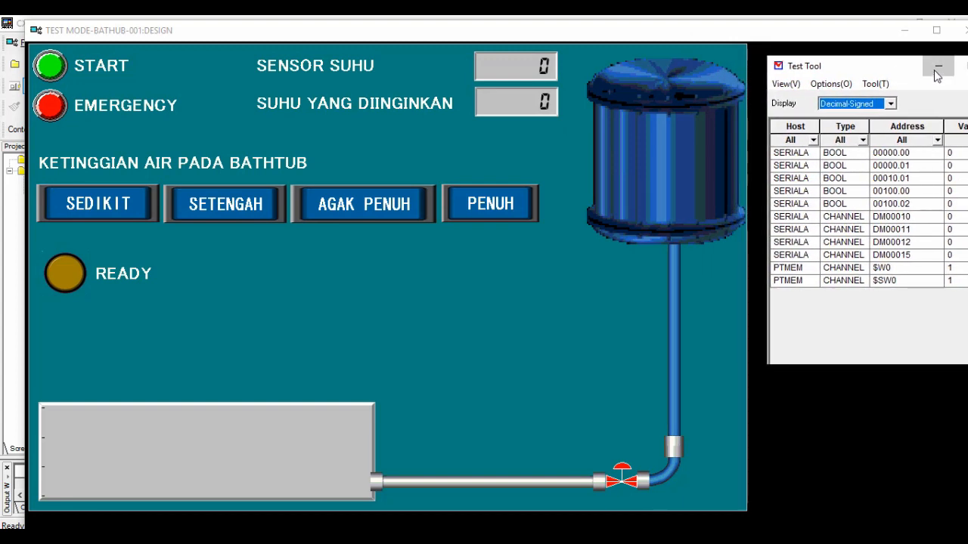
click(936, 66)
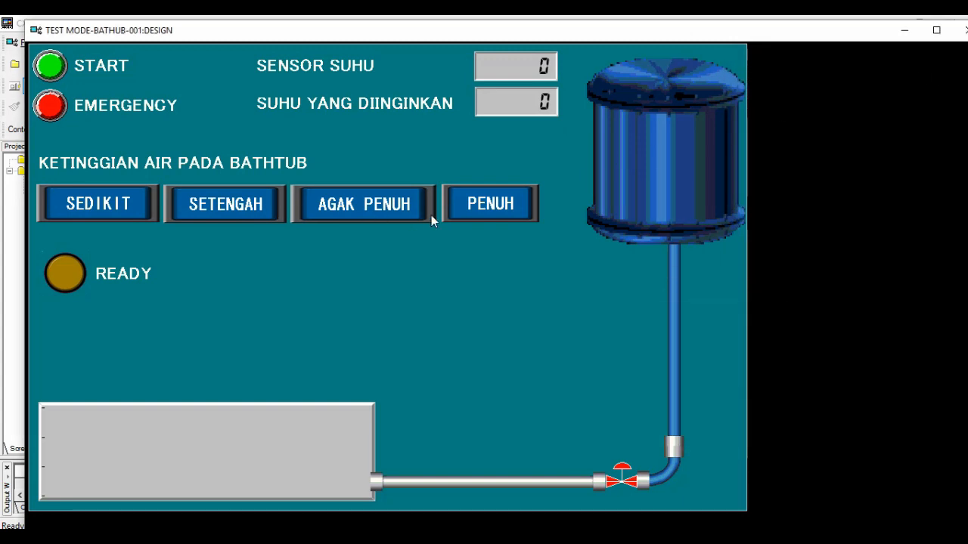
Run the bathtub simulation with the PENUH water level and SUHU YANG DIINGINKAN set to 30
click(468, 216)
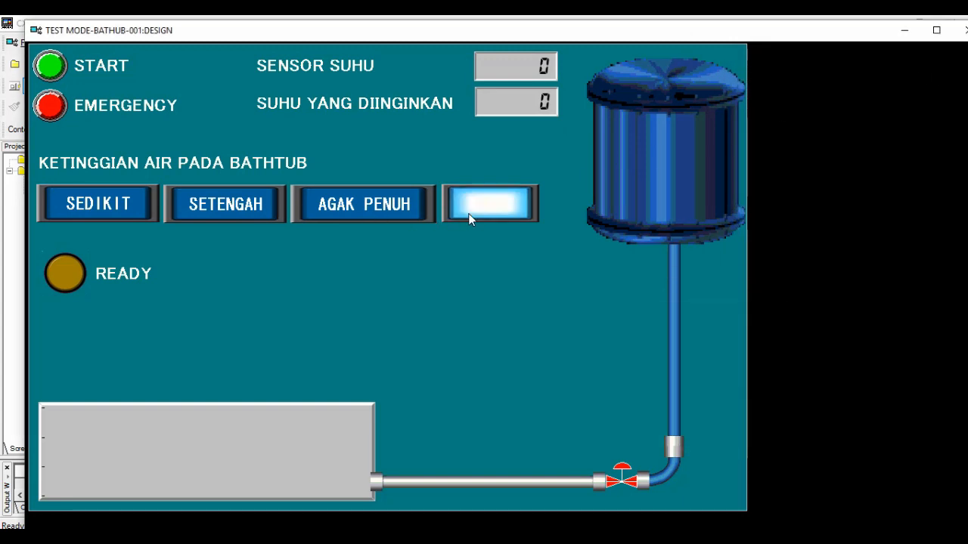
click(504, 104)
click(545, 254)
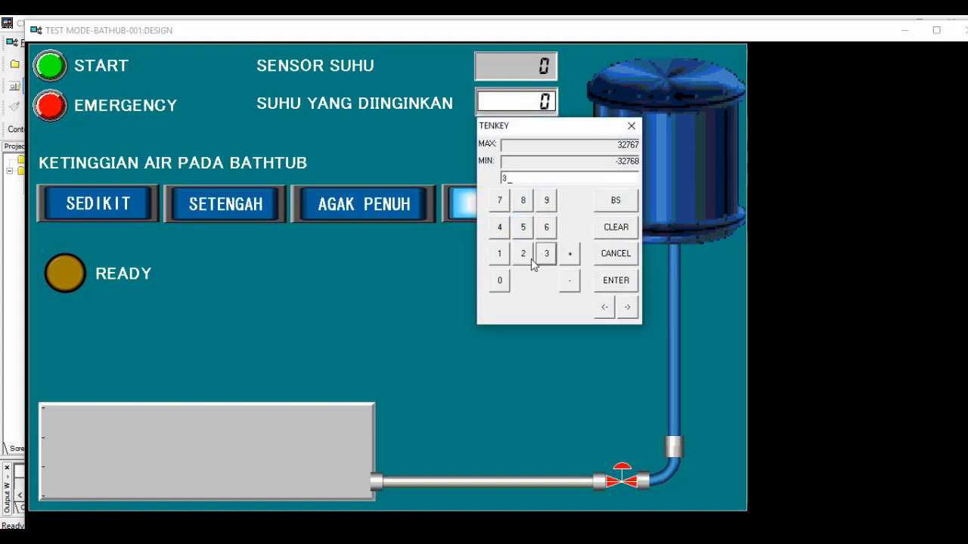
click(499, 280)
click(614, 281)
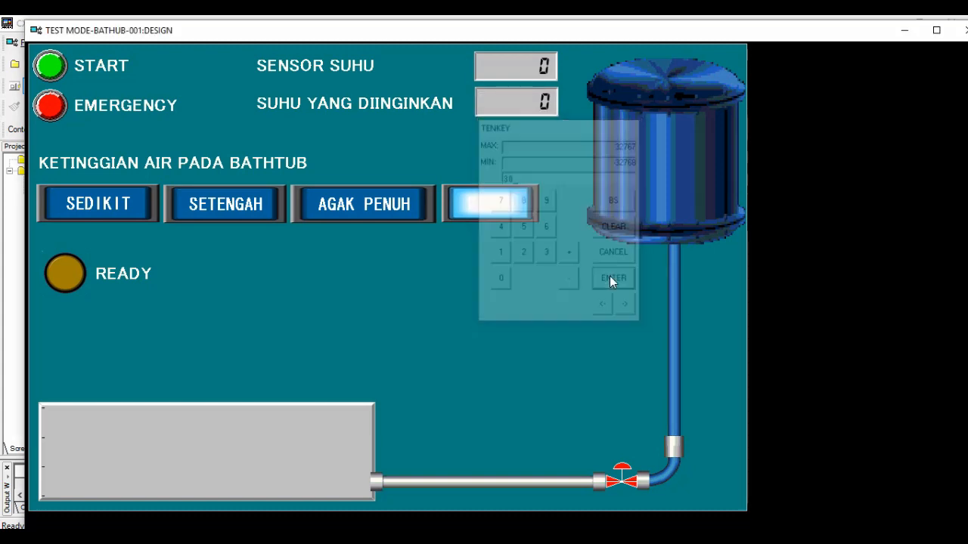
click(59, 72)
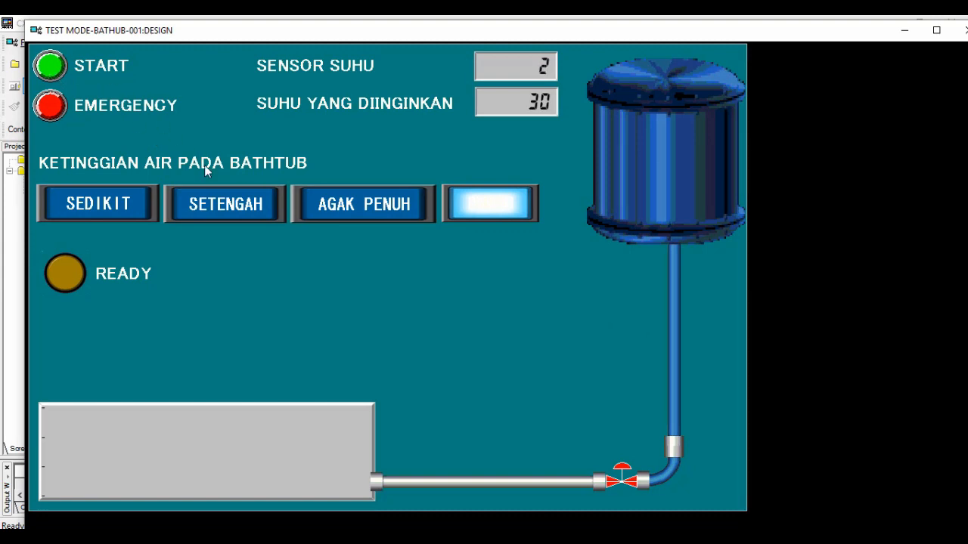